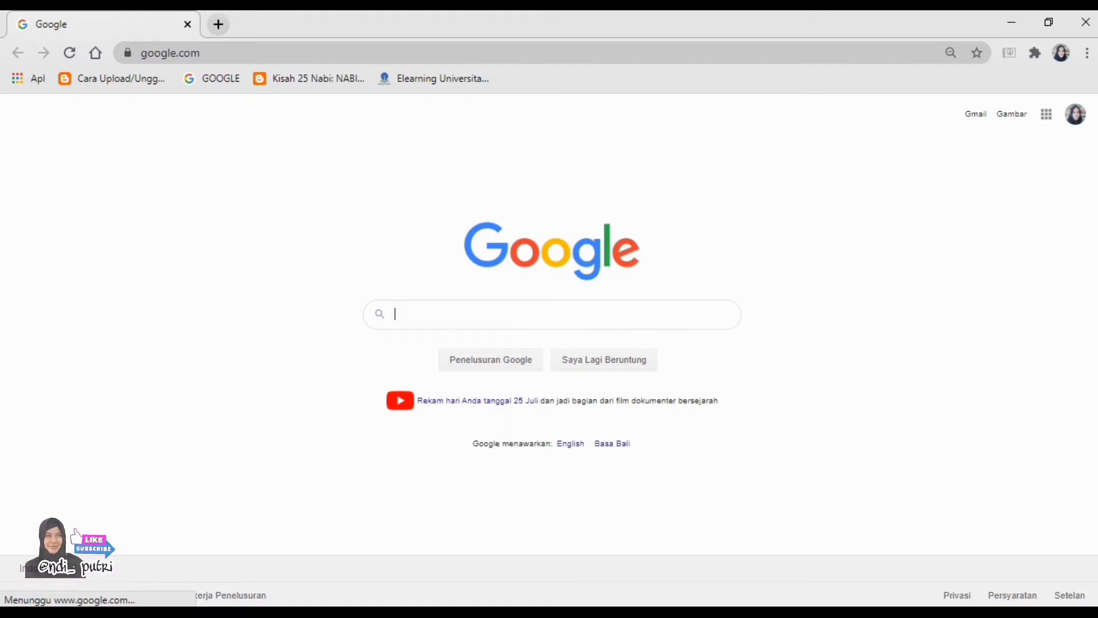
Search Google for "quizizz" and open the Quizizz home page.
text(qui)
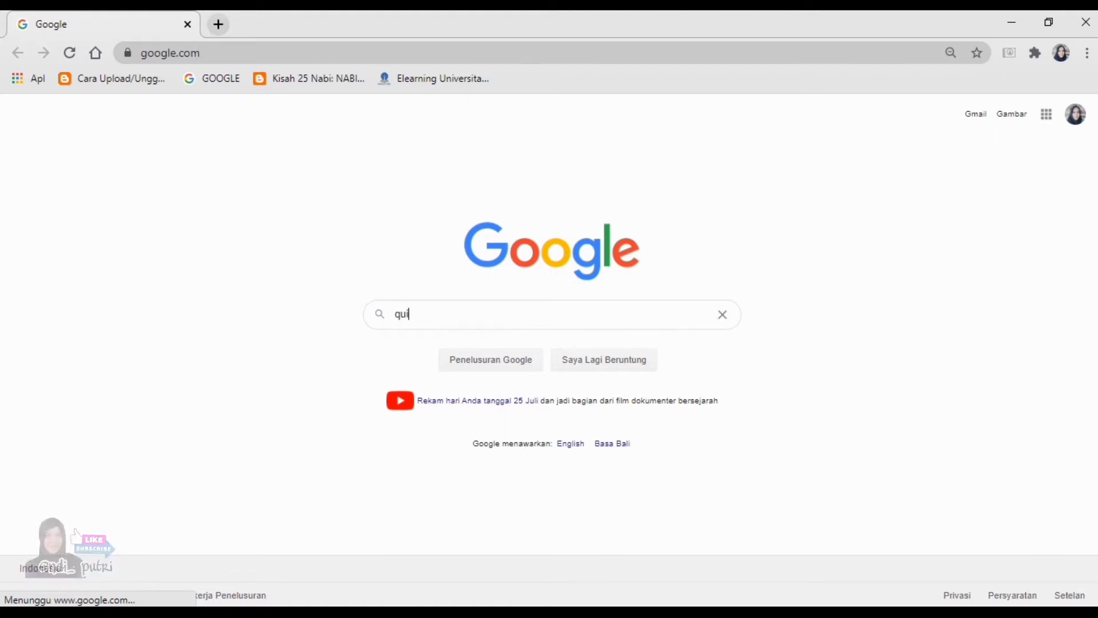
text(ziz)
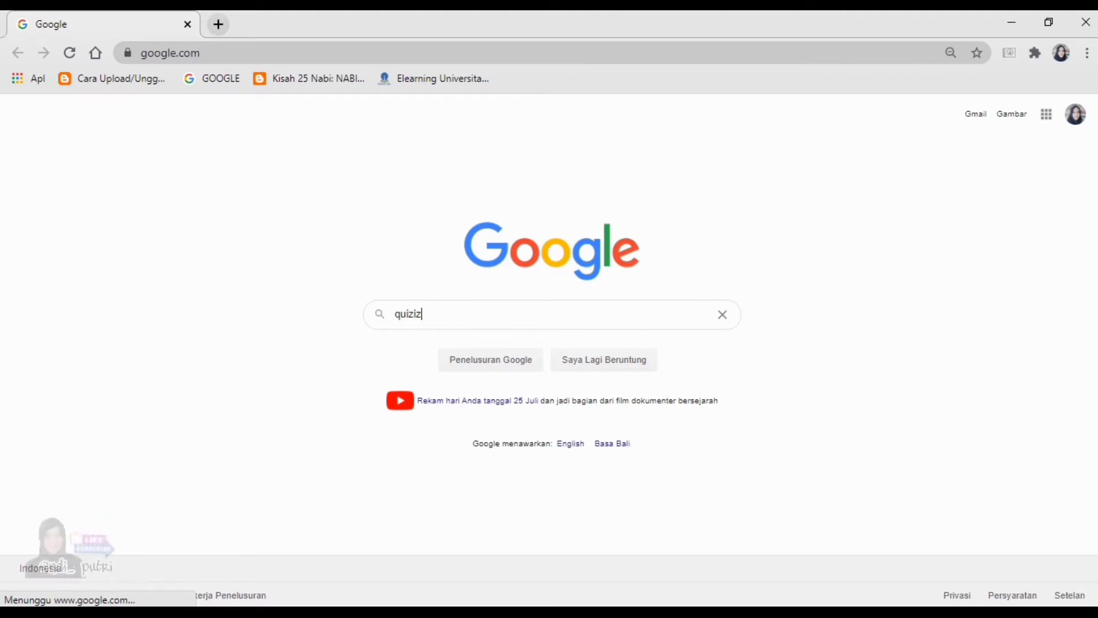
text(z)
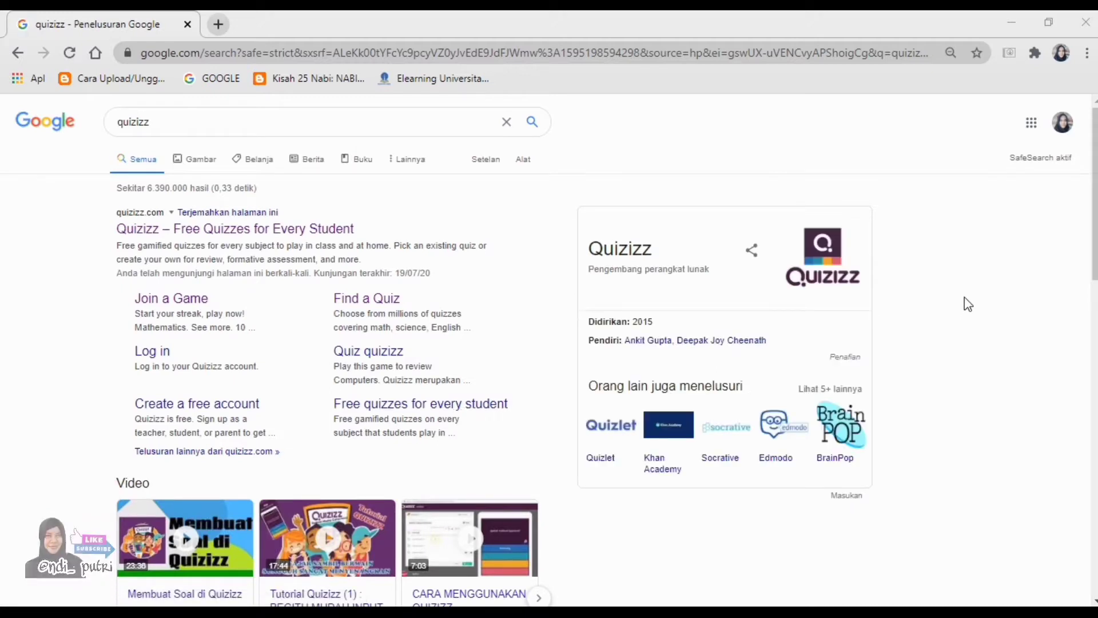
click(159, 232)
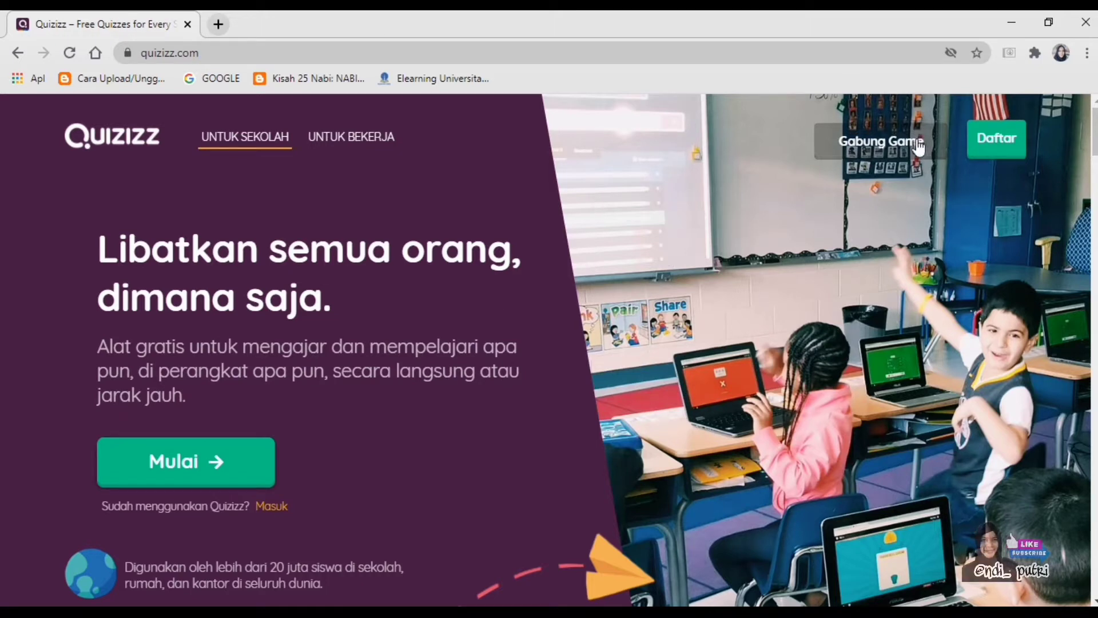
Register on Quizizz with the first listed Google account.
click(989, 148)
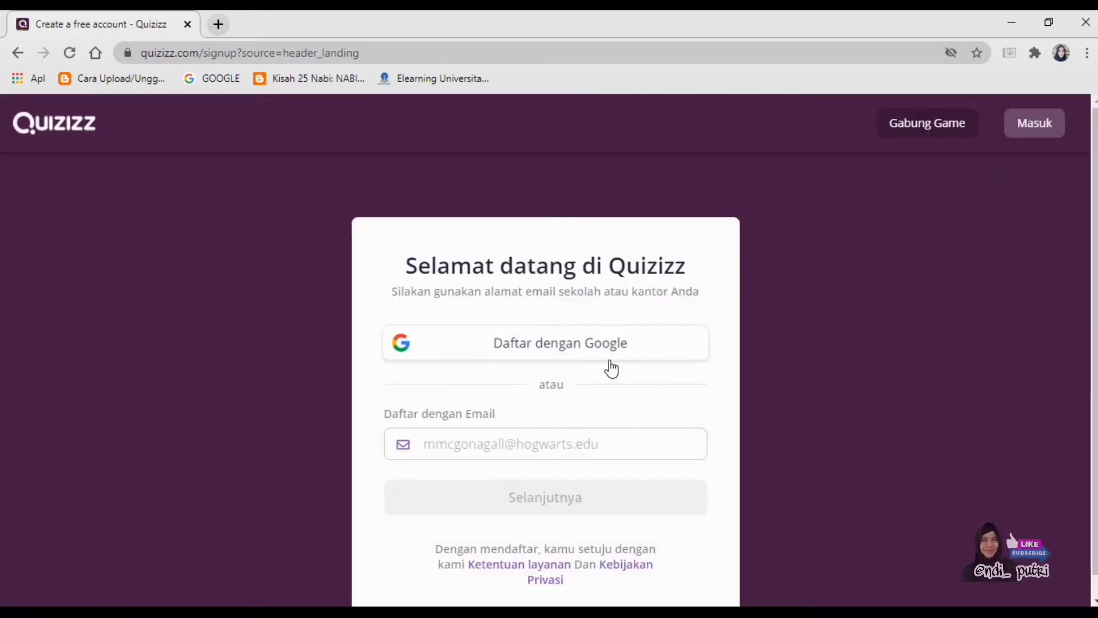
click(602, 345)
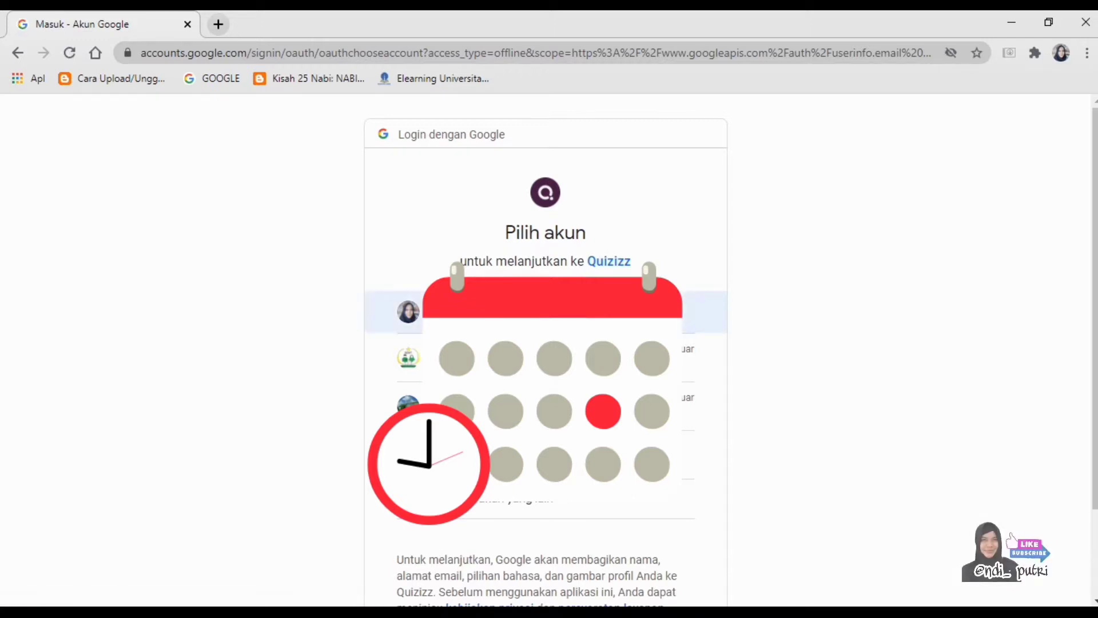
click(546, 311)
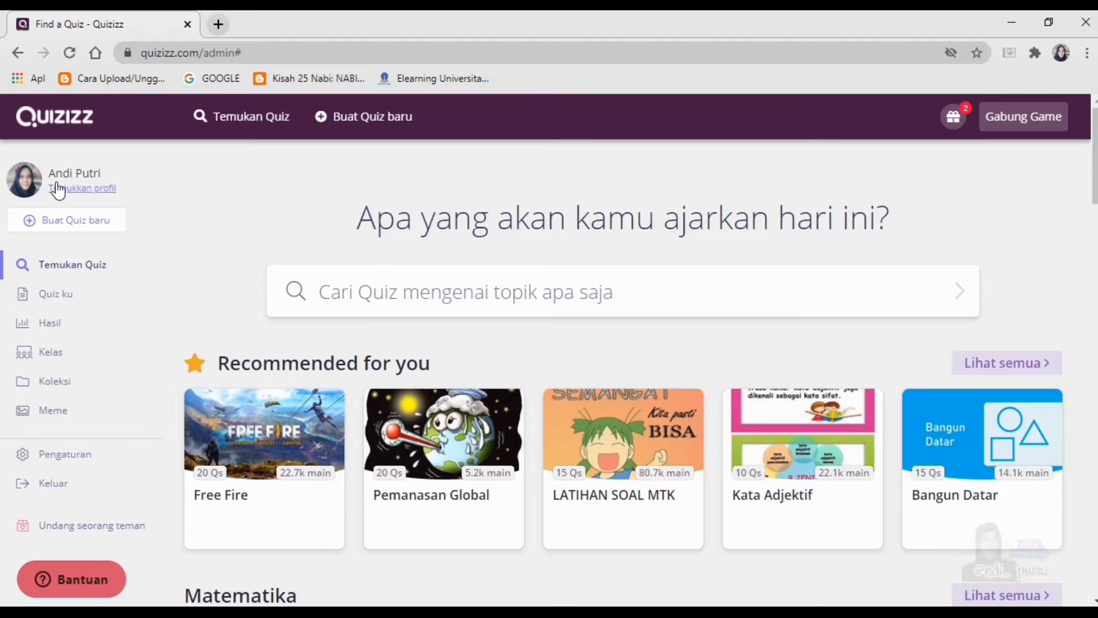
Create a new quiz named "Tugas 1 Bilangan Bulat" with Matematika as its subject.
click(57, 224)
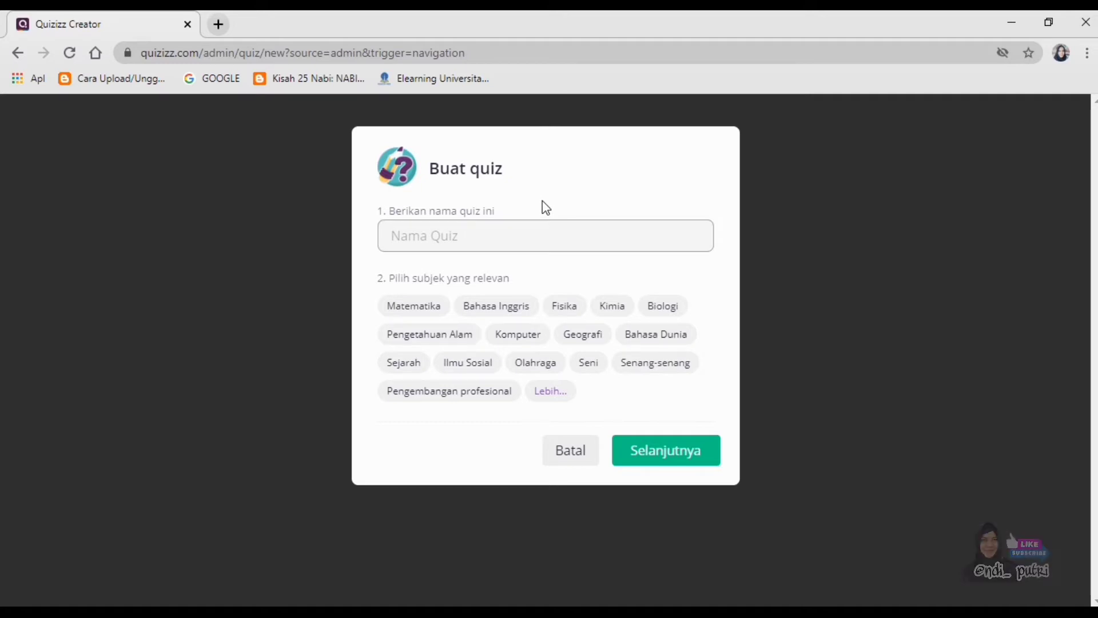
text(Tu)
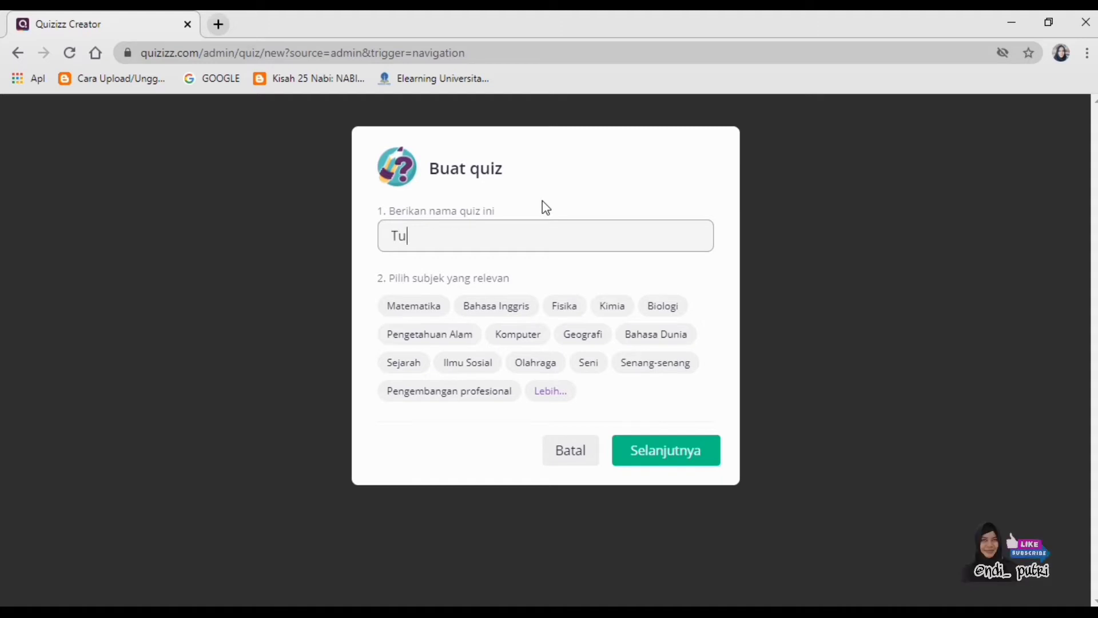
text(gas 1 )
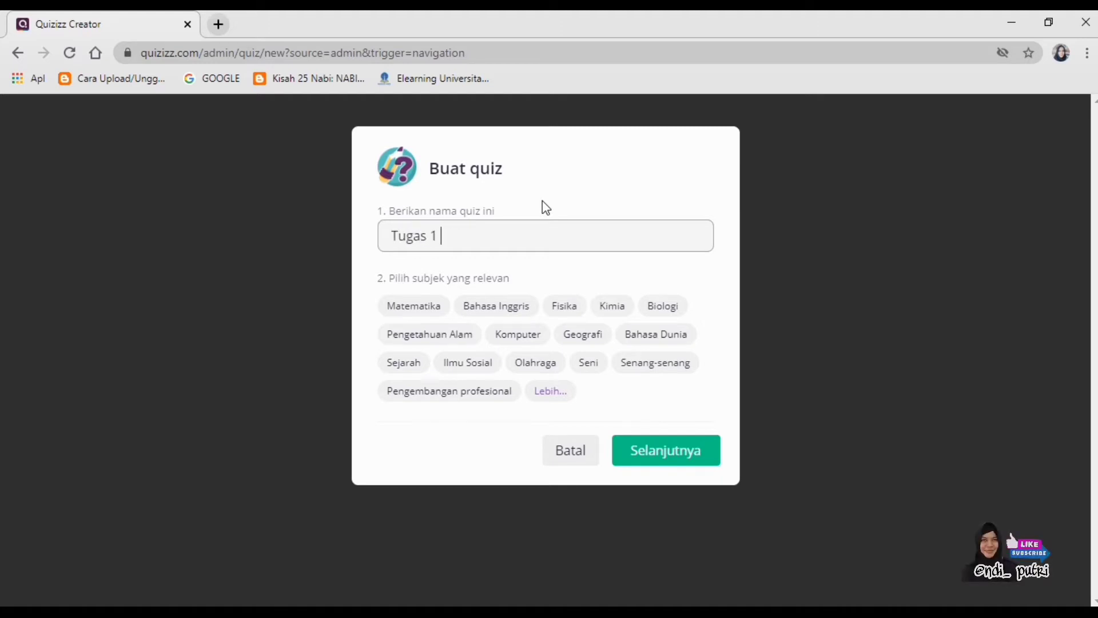
text(Bilangan Bulat)
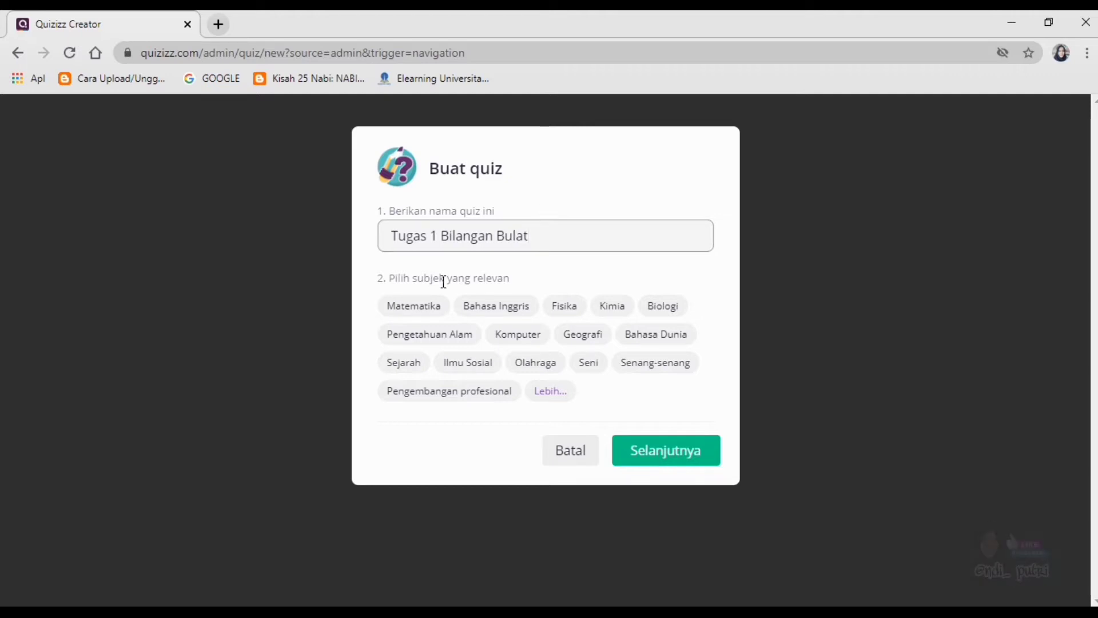
click(407, 309)
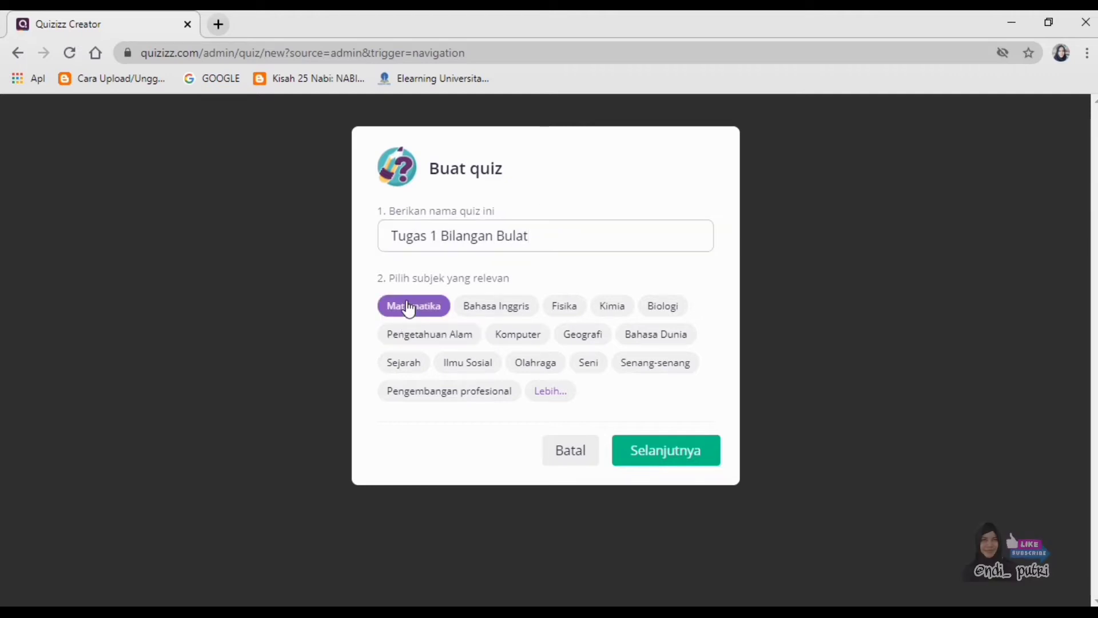
click(659, 454)
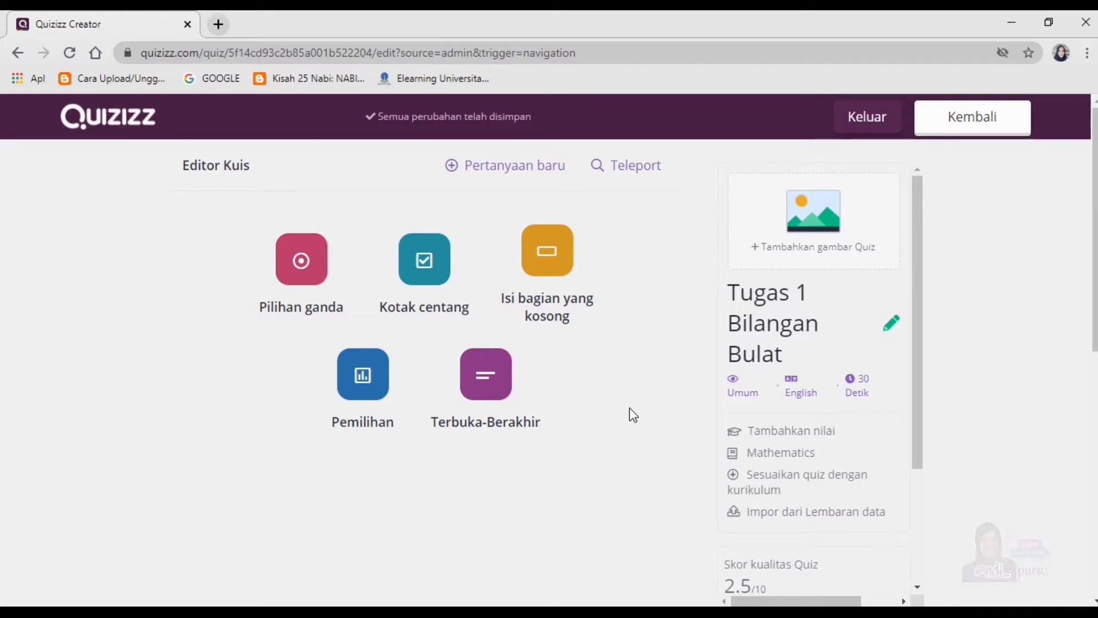
Upload 2228.jpg from the Gambar matematika folder as the quiz's title image.
click(783, 255)
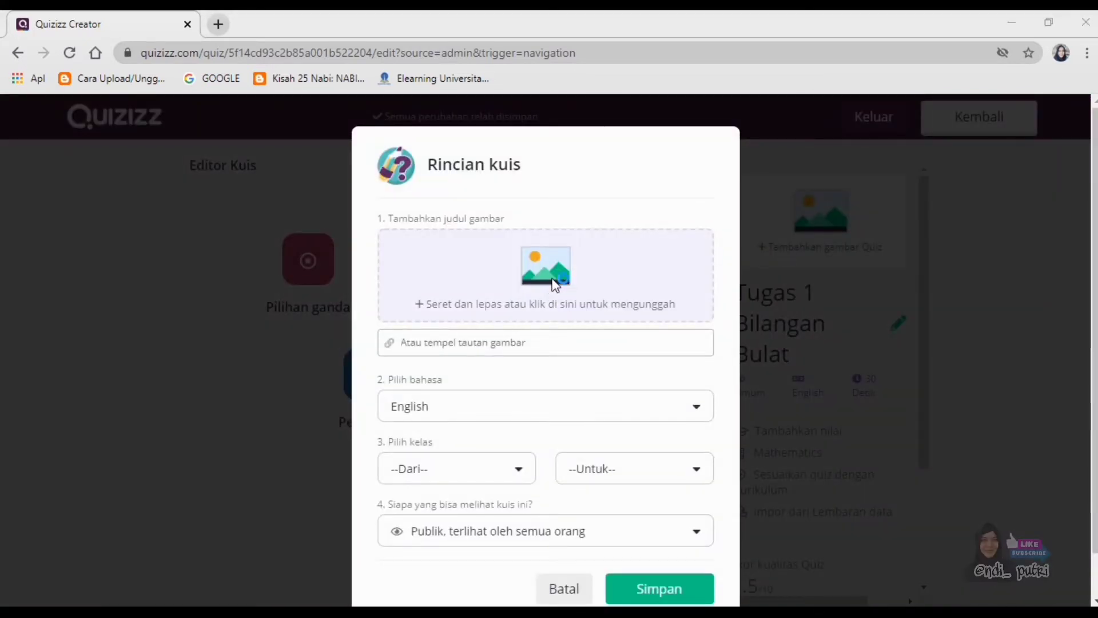
click(555, 284)
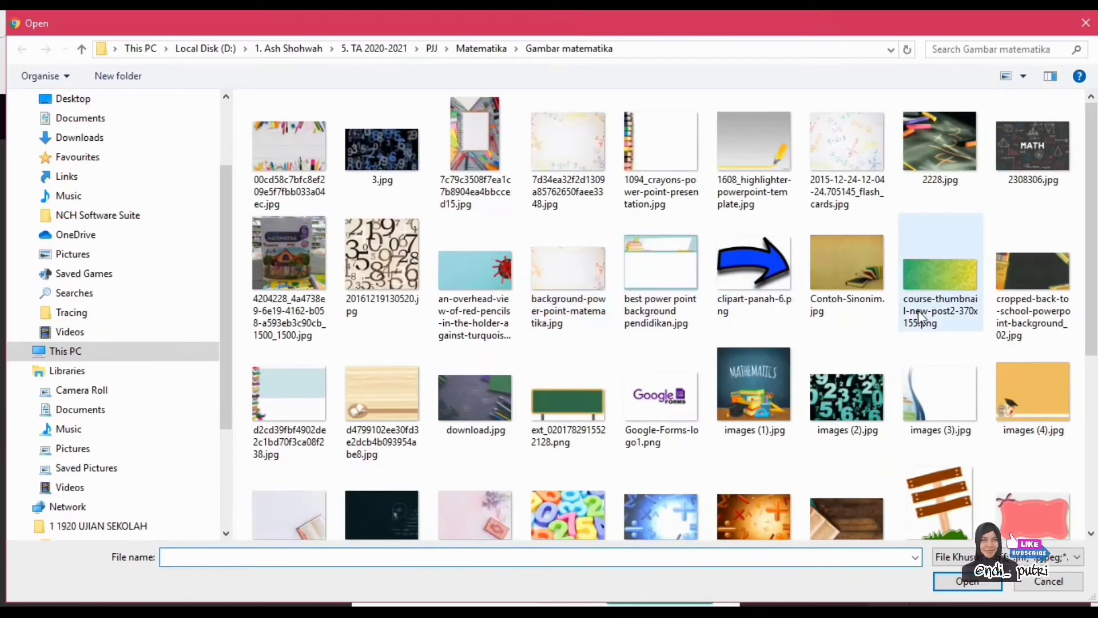
scroll(911, 393, down, 3)
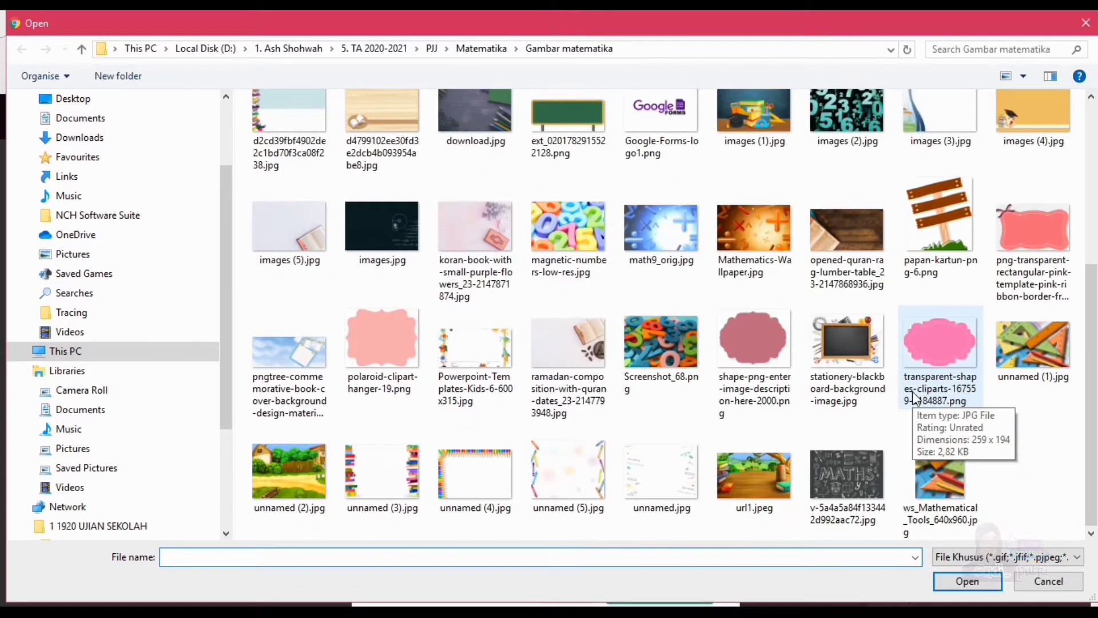
scroll(913, 399, up, 3)
scroll(911, 391, up, 3)
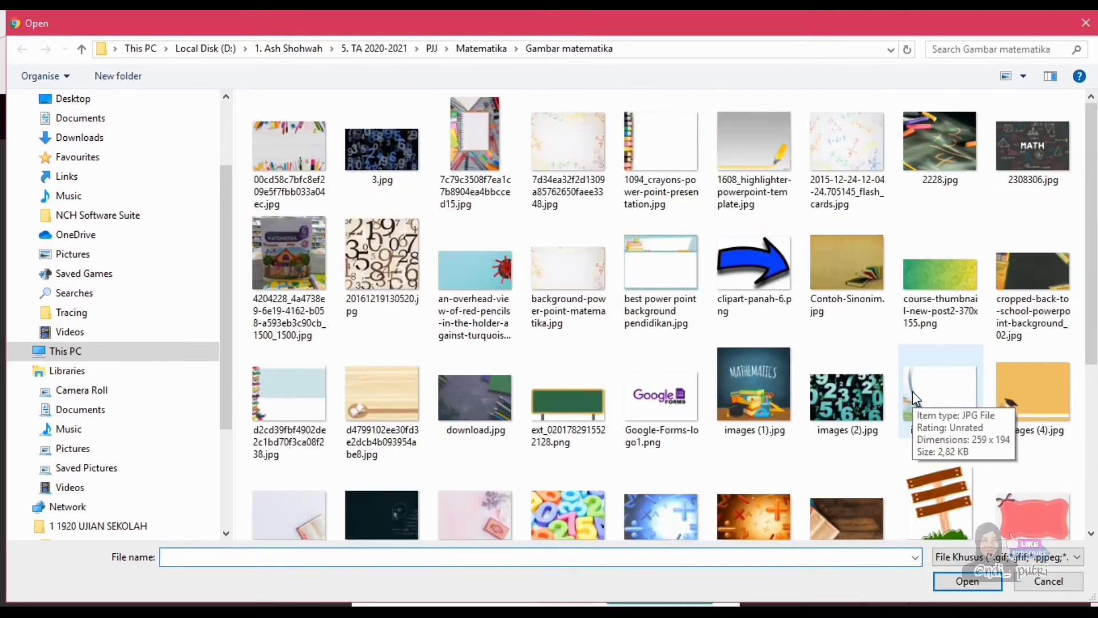
click(922, 169)
click(955, 582)
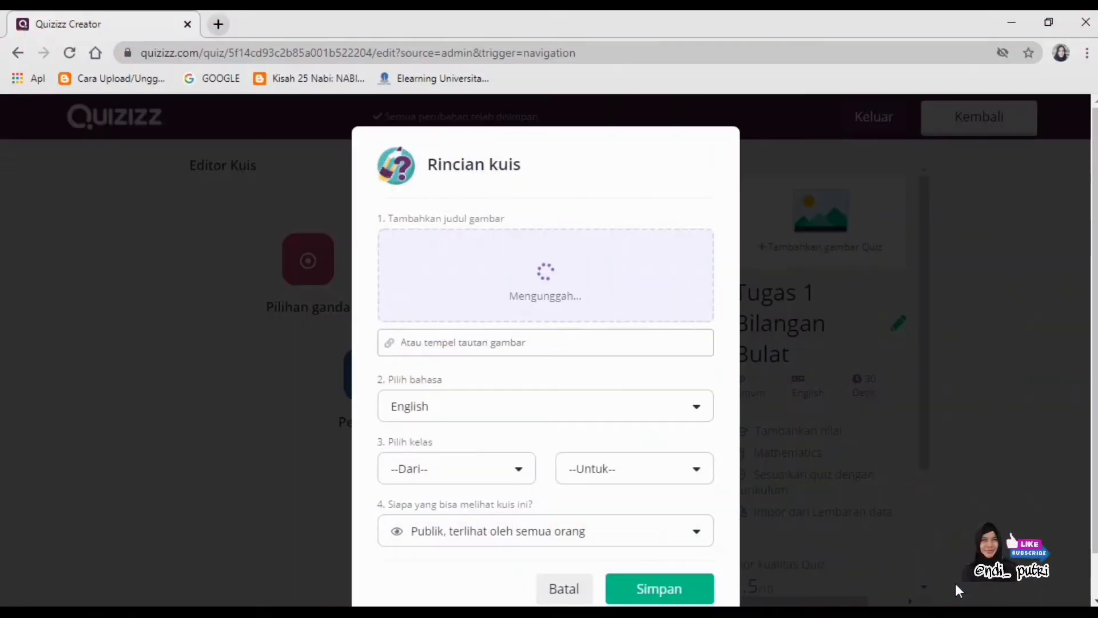
Set the quiz language to Indonesian in the quiz details.
click(699, 407)
scroll(632, 456, down, 5)
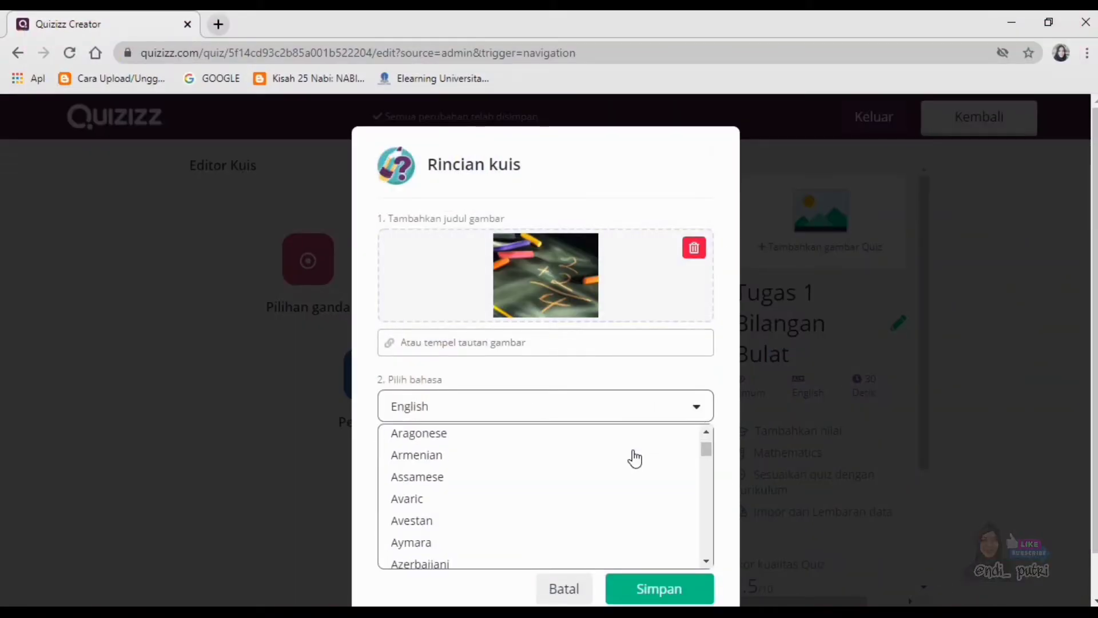
scroll(634, 458, down, 12)
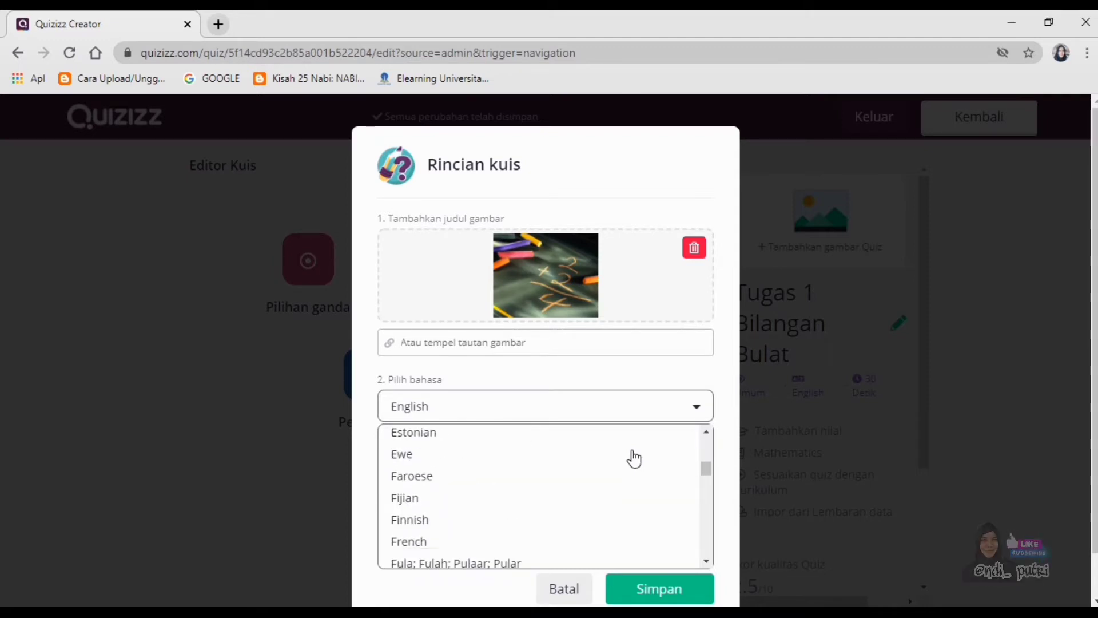
scroll(633, 457, down, 10)
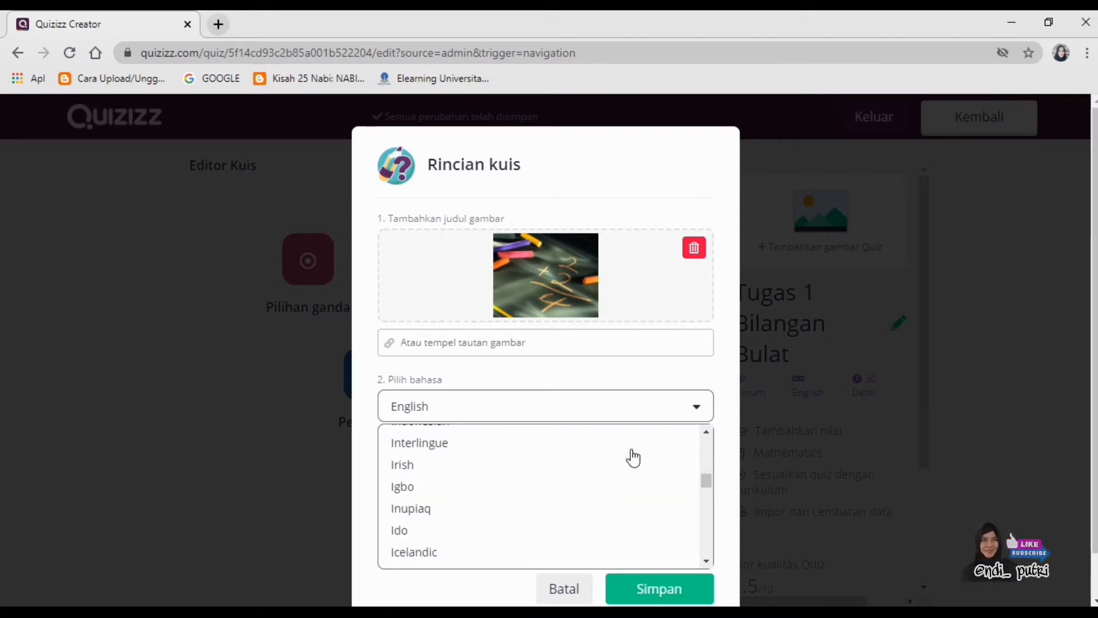
scroll(632, 457, down, 10)
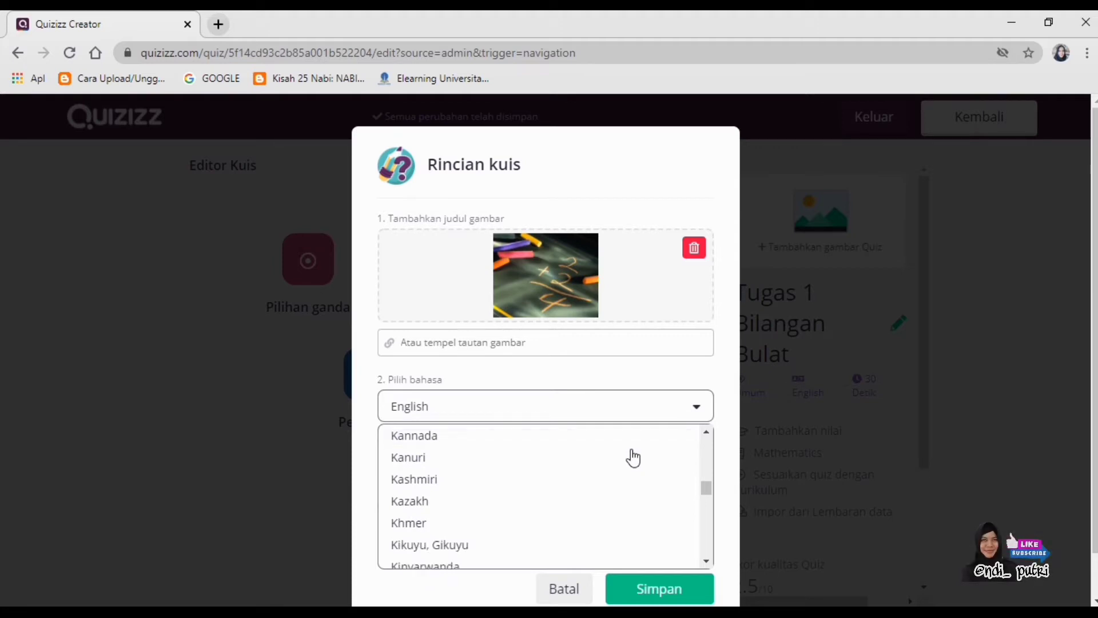
scroll(633, 457, down, 2)
scroll(632, 457, up, 12)
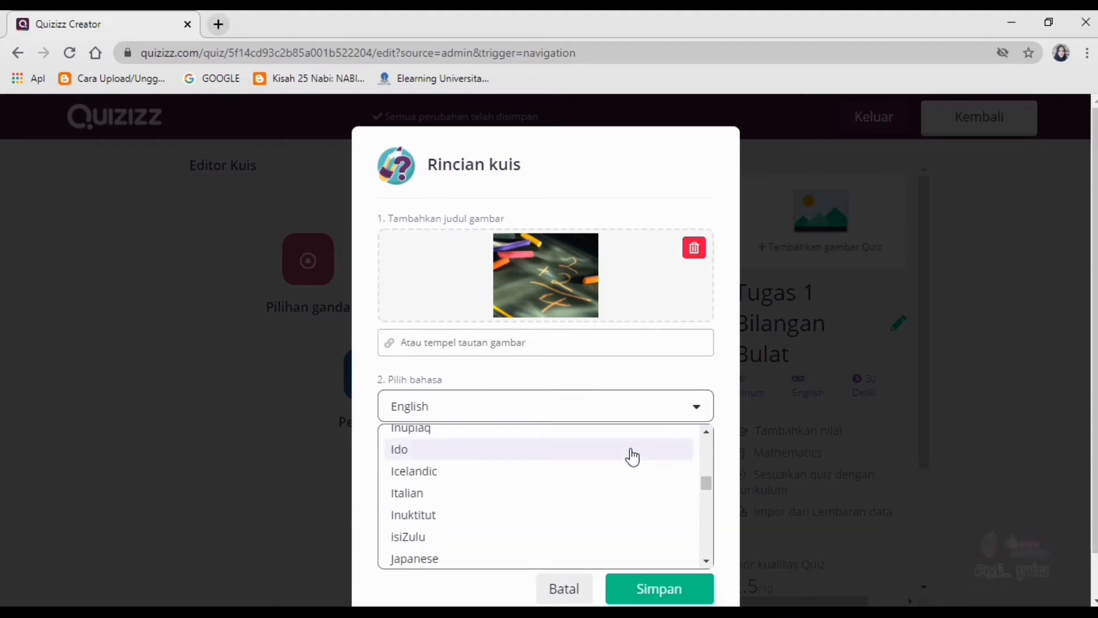
scroll(583, 476, up, 3)
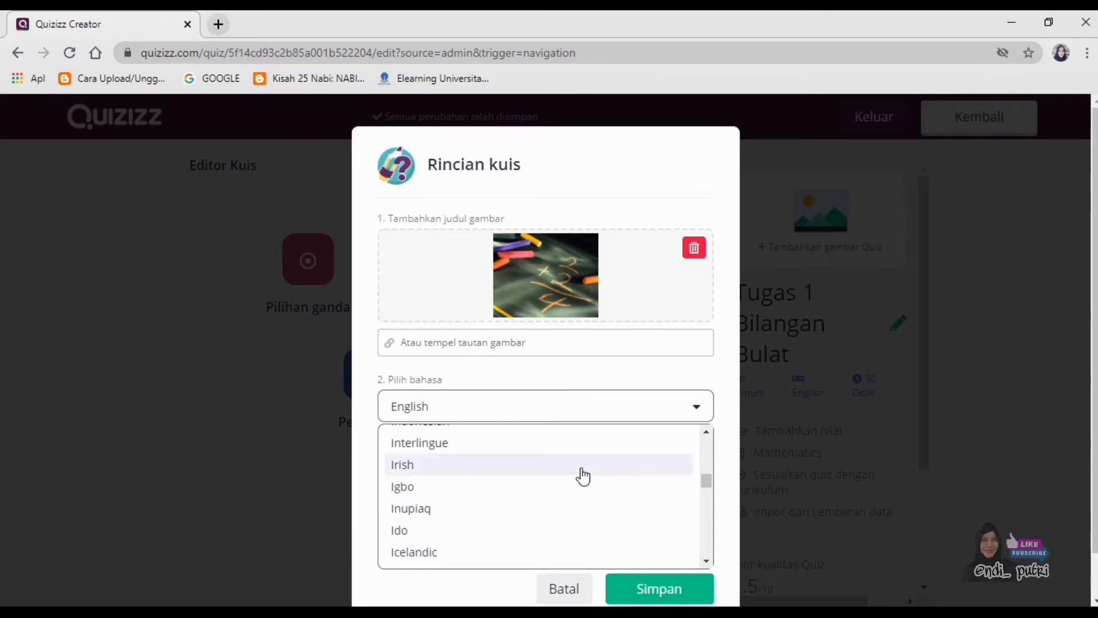
click(449, 504)
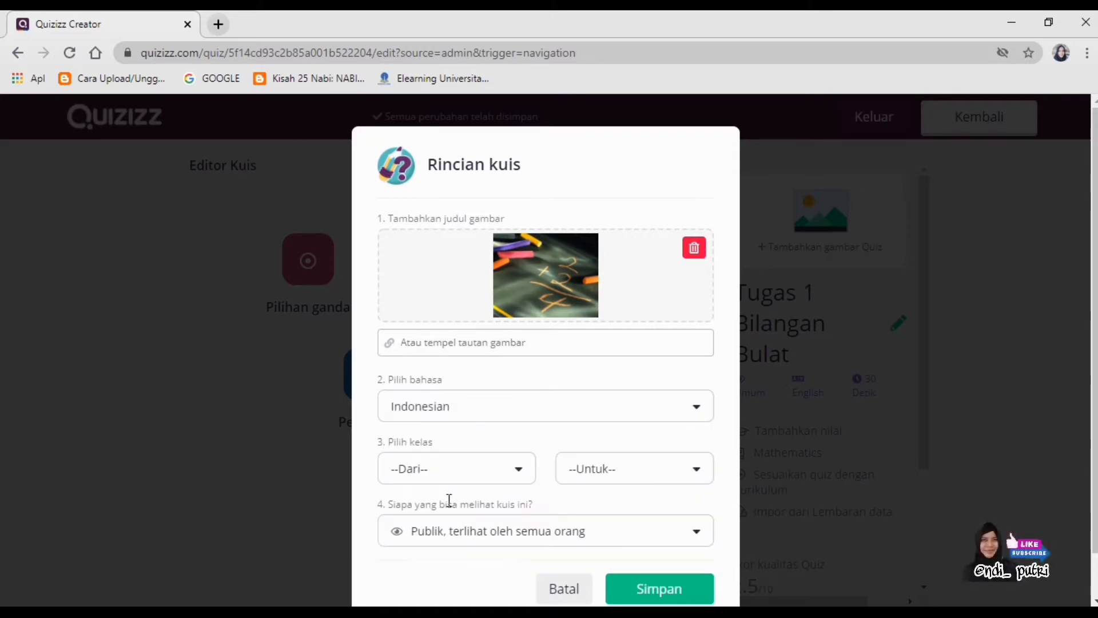
Set the quiz's grade range from 4th to 9th, check the visibility choices, and leave the quiz details without saving.
click(519, 470)
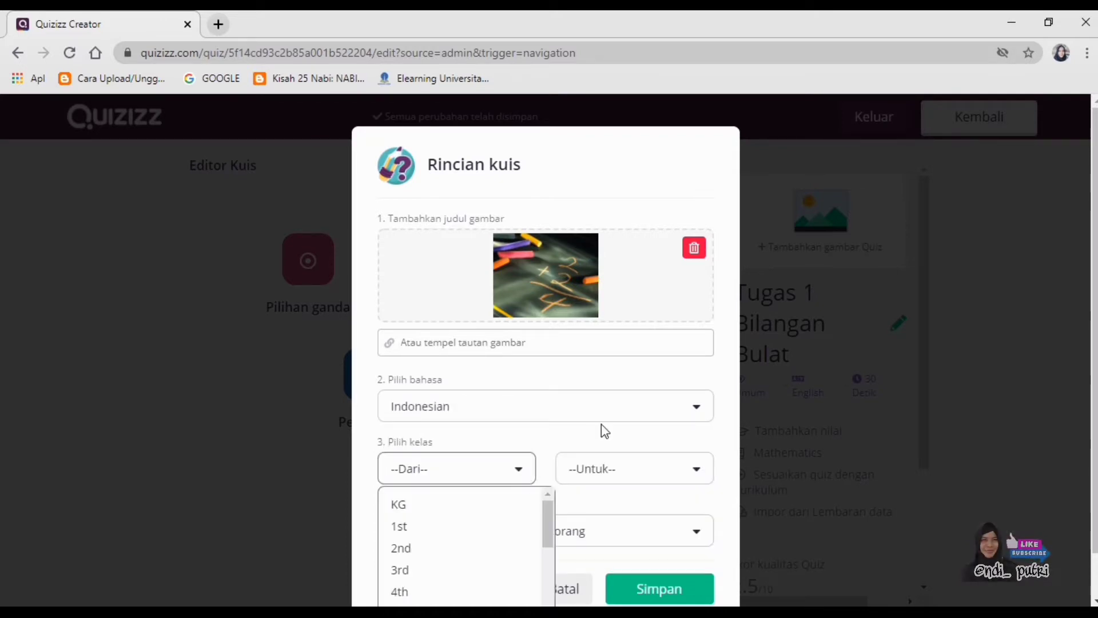
scroll(798, 289, down, 1)
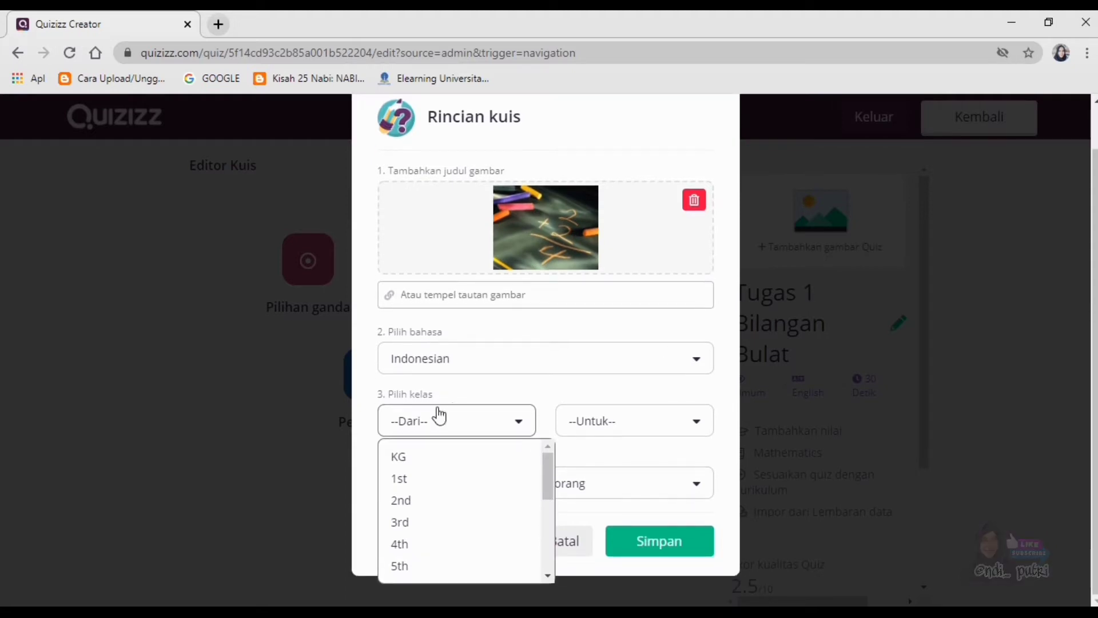
scroll(429, 483, down, 2)
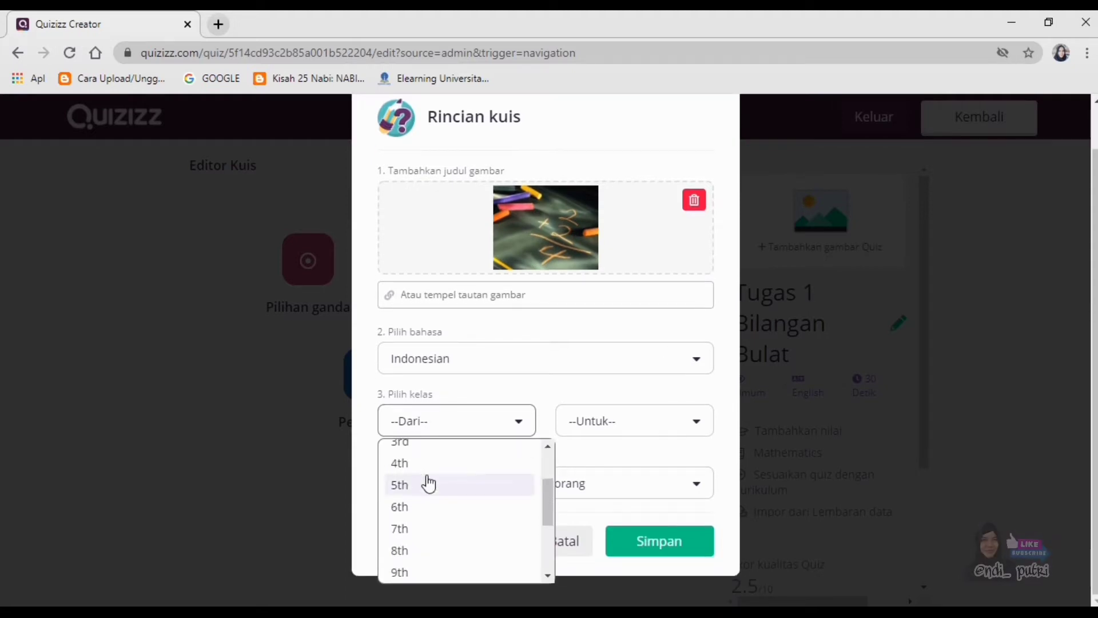
click(413, 473)
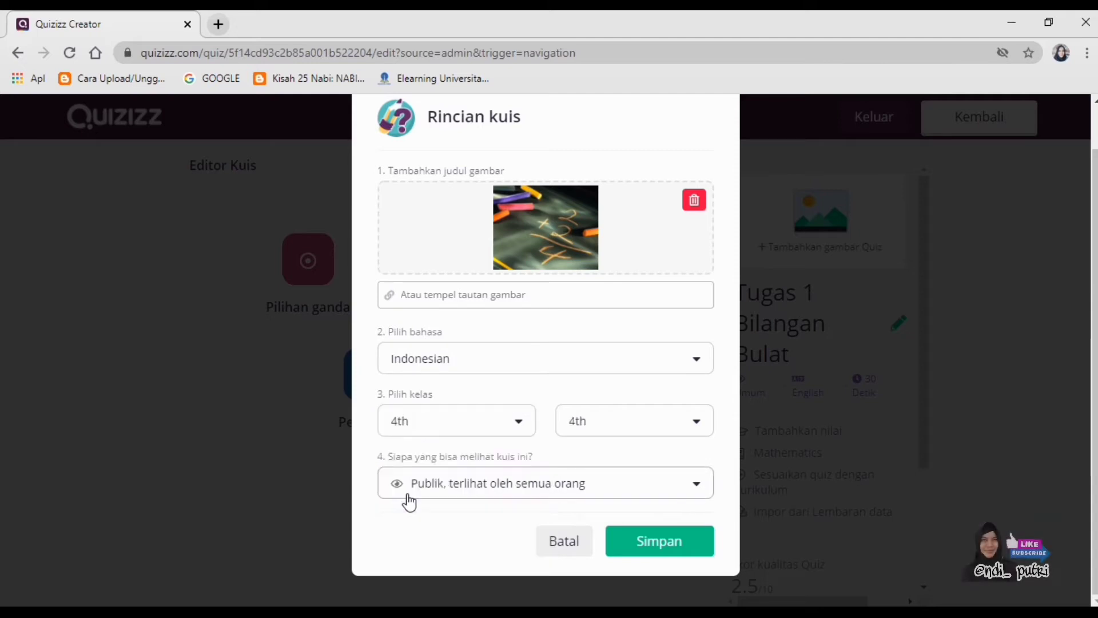
click(707, 435)
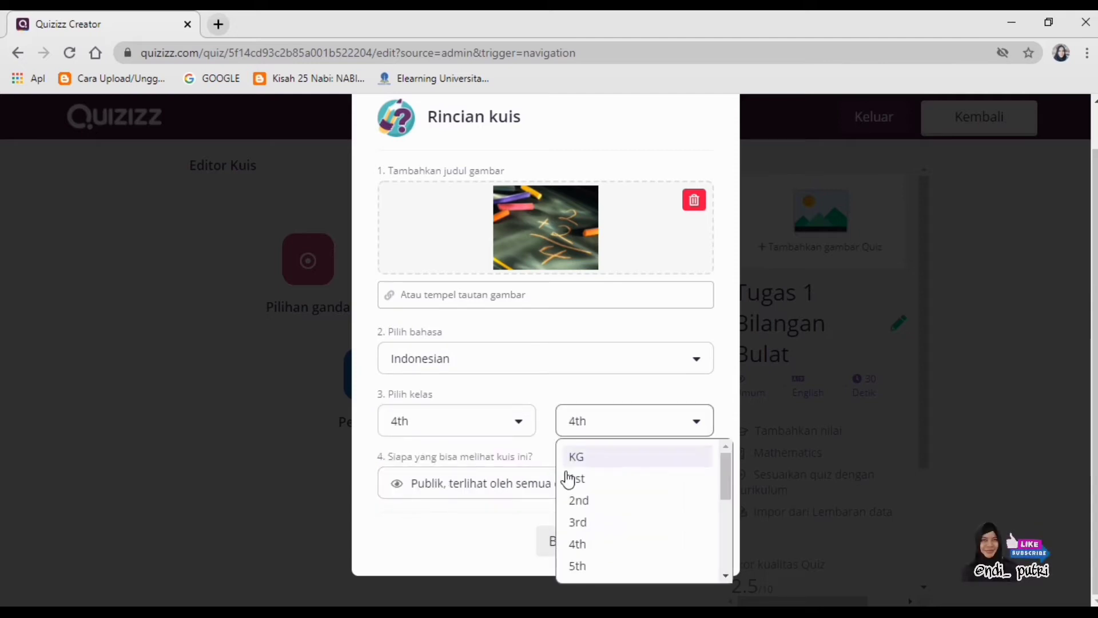
scroll(591, 546, down, 2)
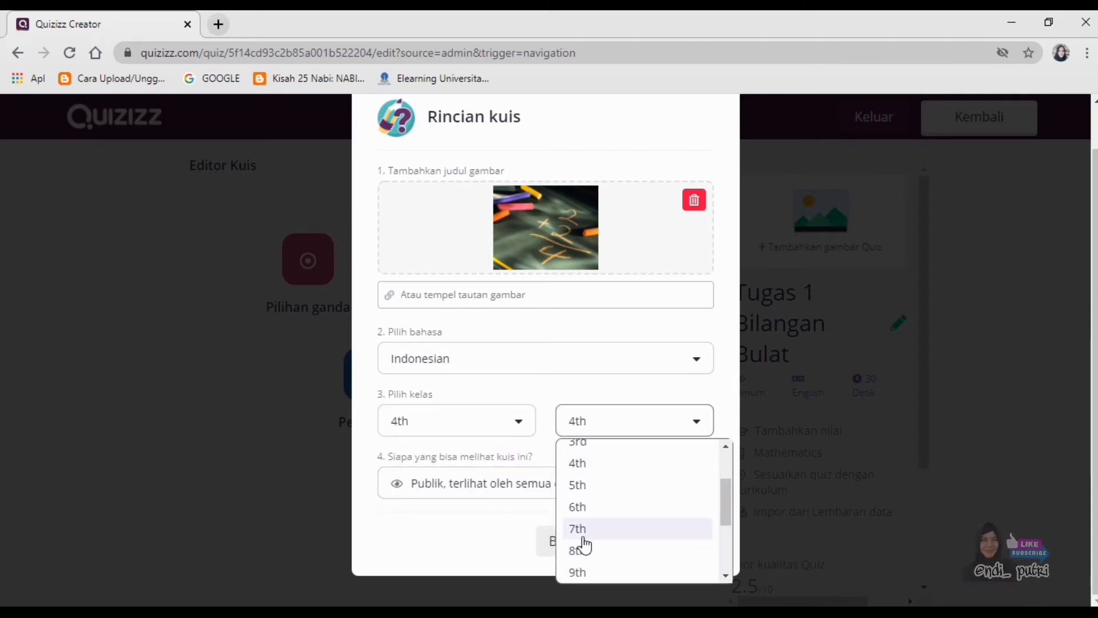
click(581, 571)
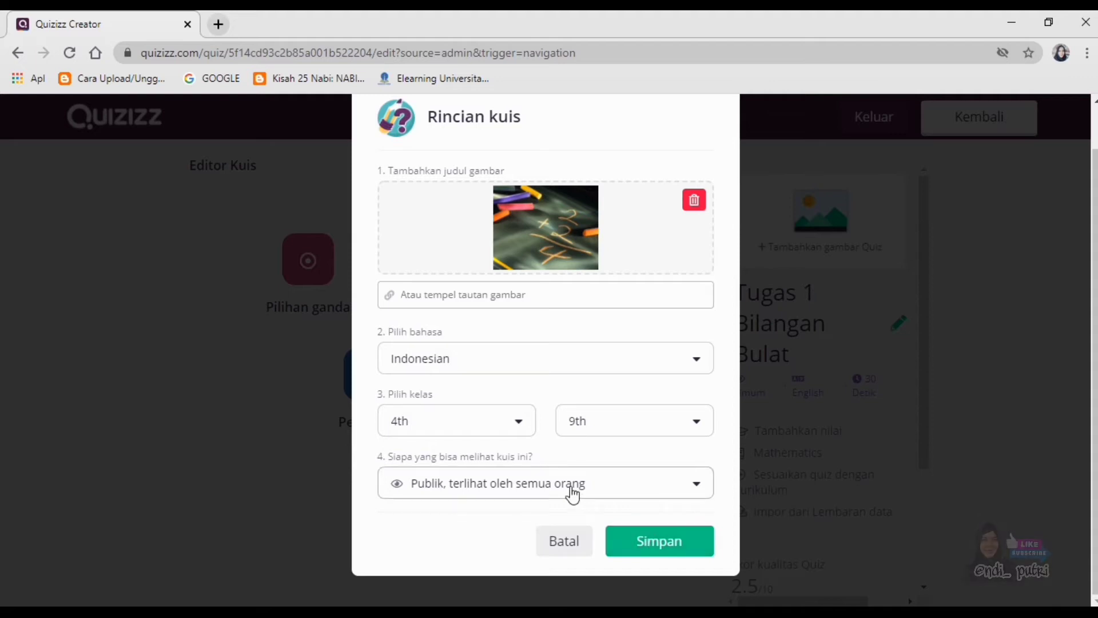
click(693, 486)
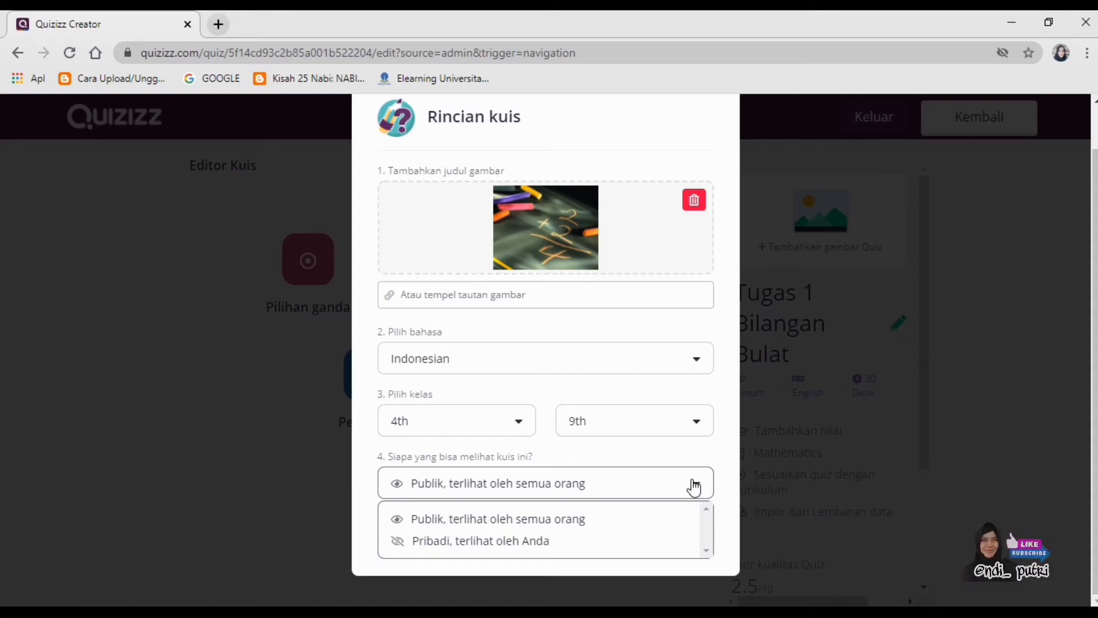
click(807, 478)
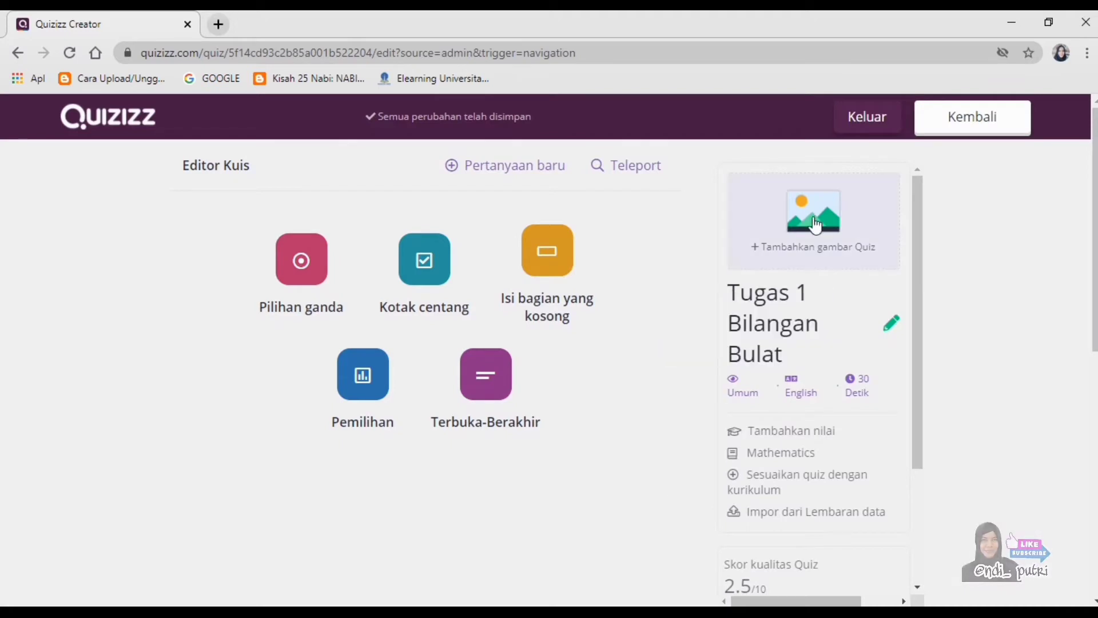
Upload 2228.jpg from the Gambar matematika folder as the title image in the reopened quiz details.
click(815, 225)
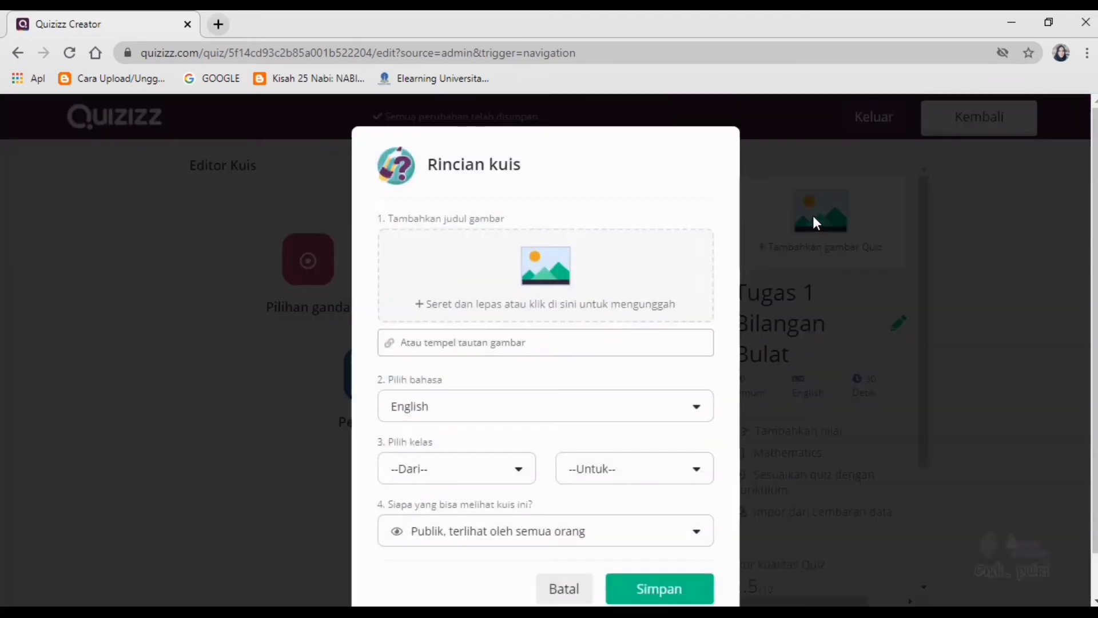
click(551, 271)
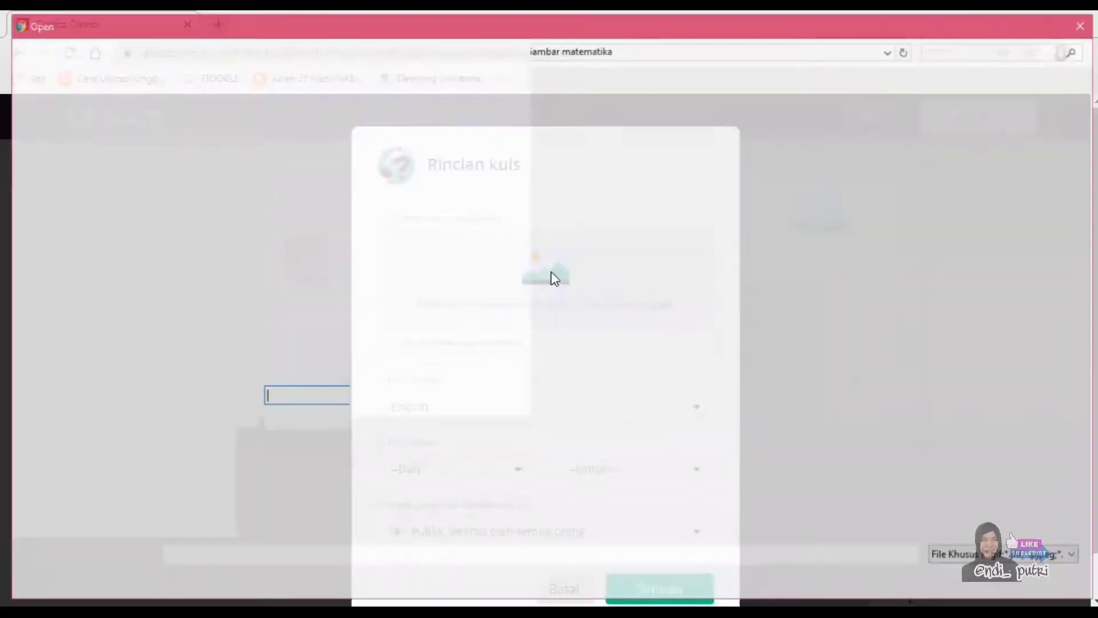
click(929, 148)
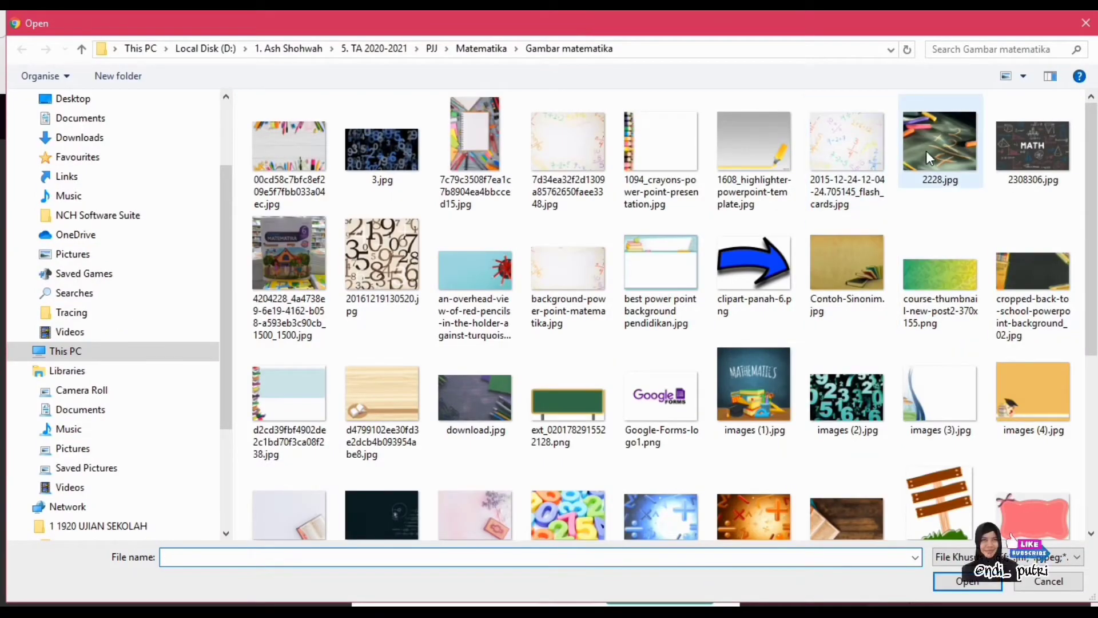
click(967, 580)
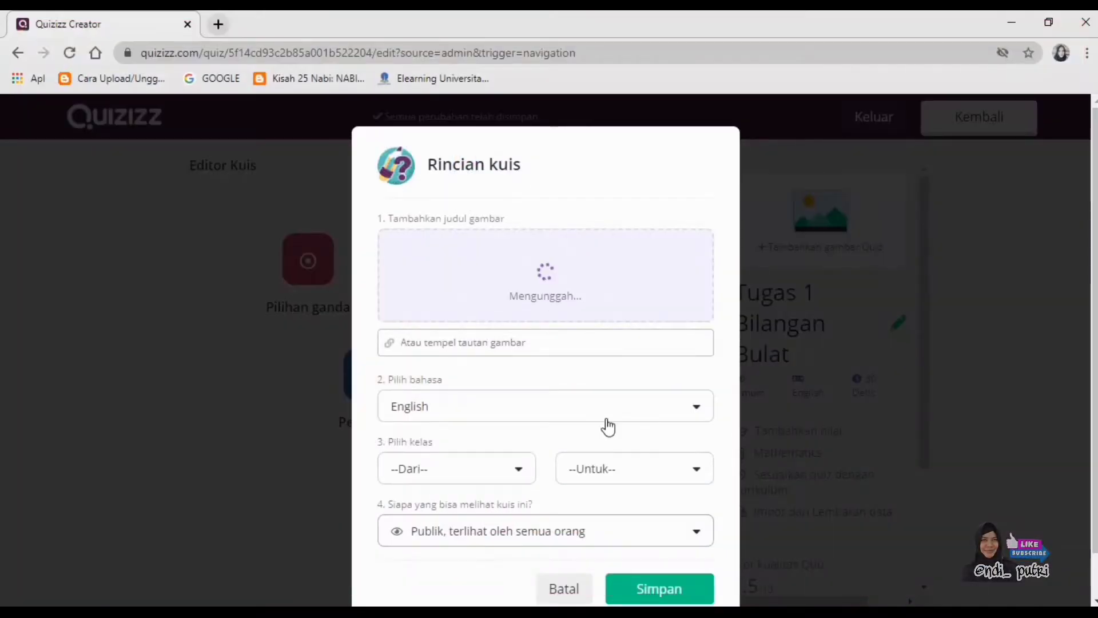
Choose Indonesian as the quiz language.
click(605, 410)
scroll(439, 489, down, 15)
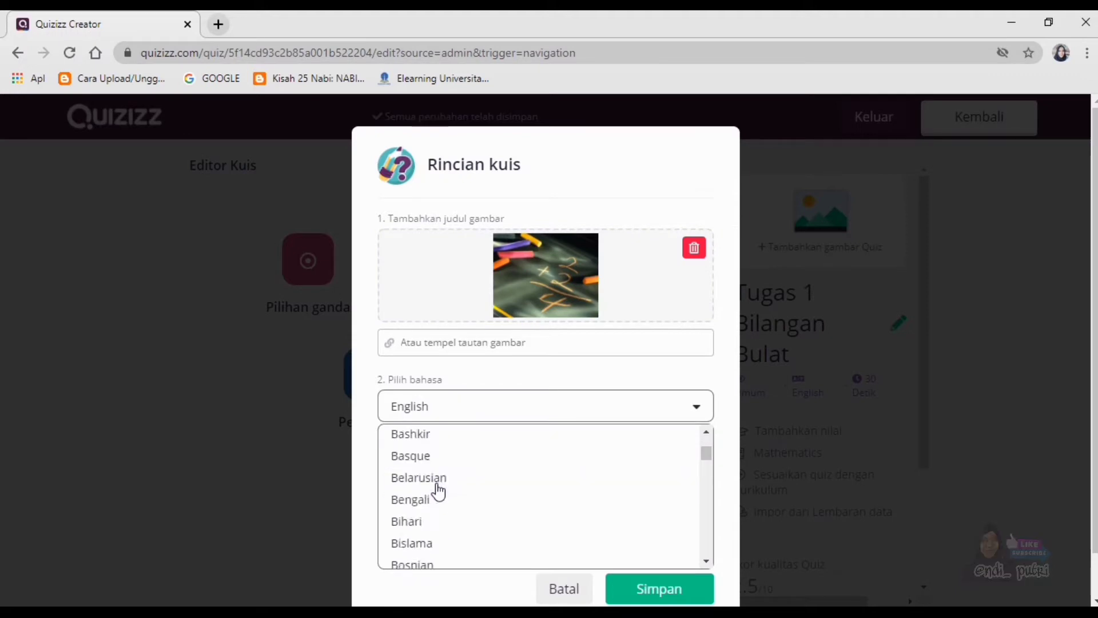
scroll(439, 491, down, 5)
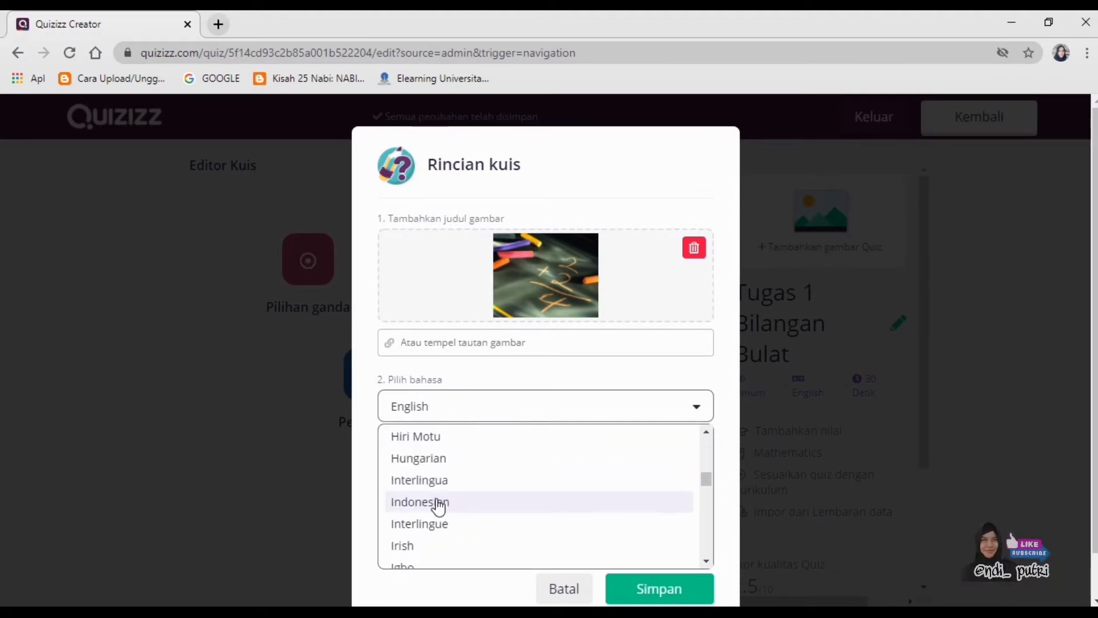
click(437, 502)
Set the grade range from 4th to 9th and save the quiz details.
click(496, 482)
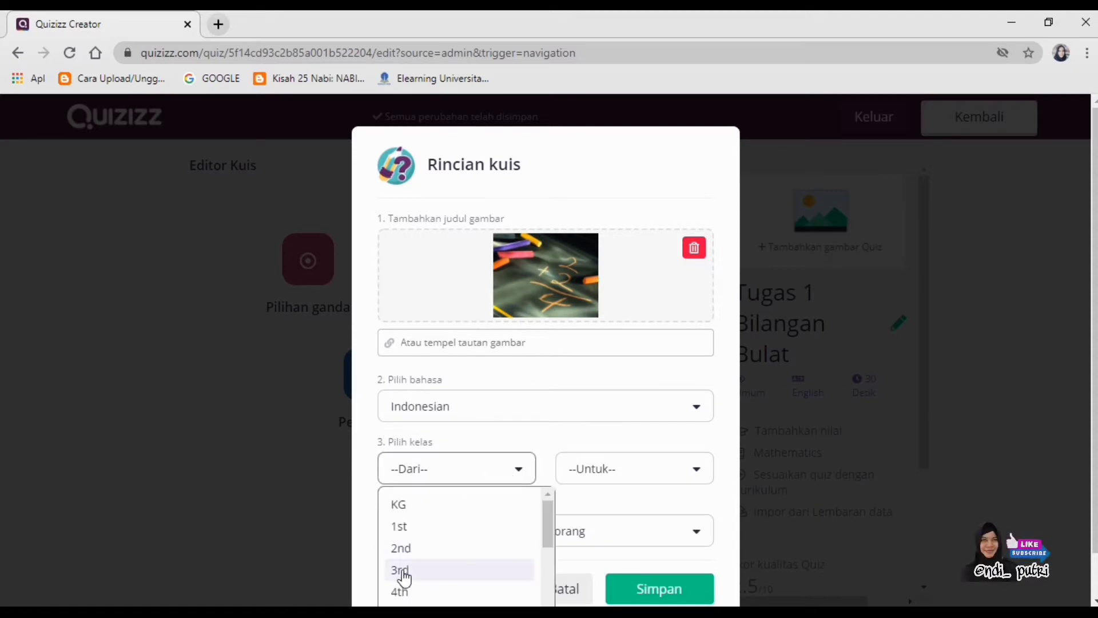
click(679, 480)
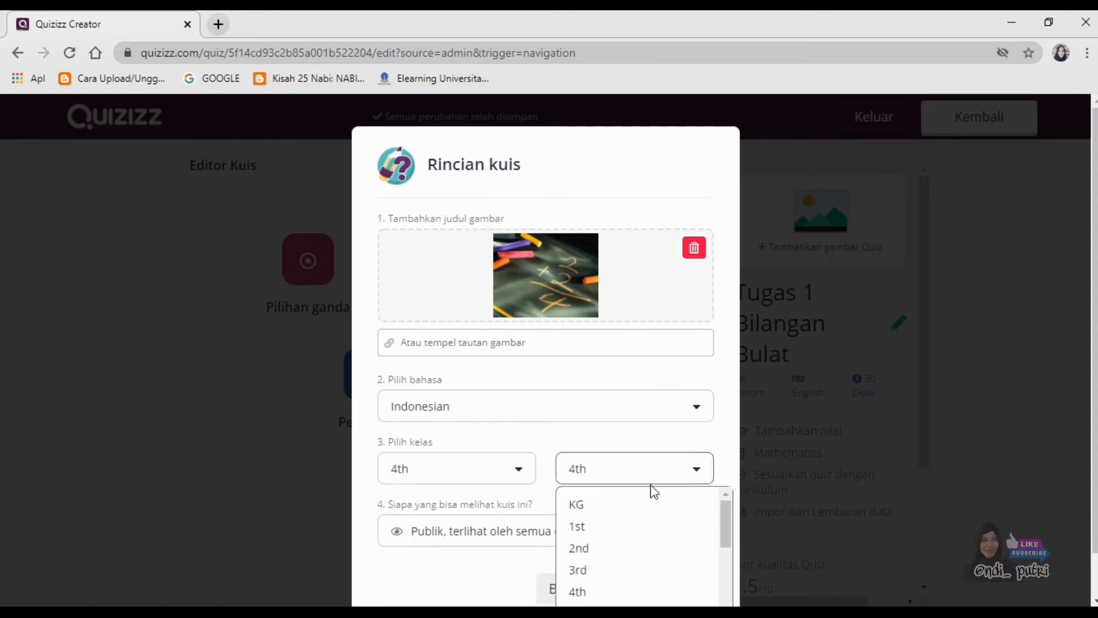
scroll(618, 515, down, 5)
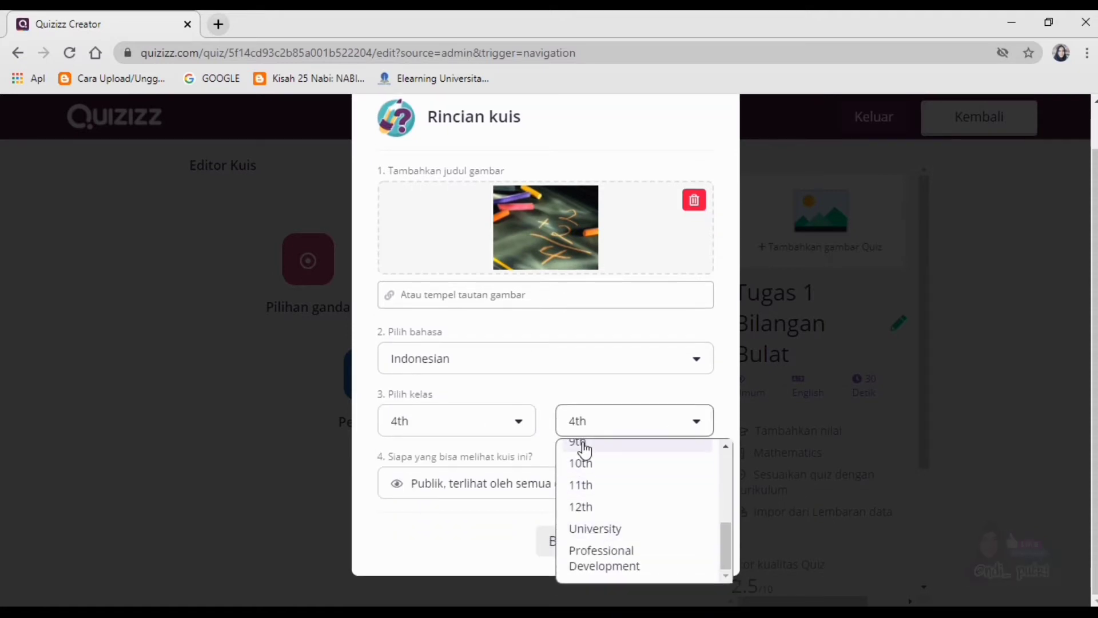
click(581, 446)
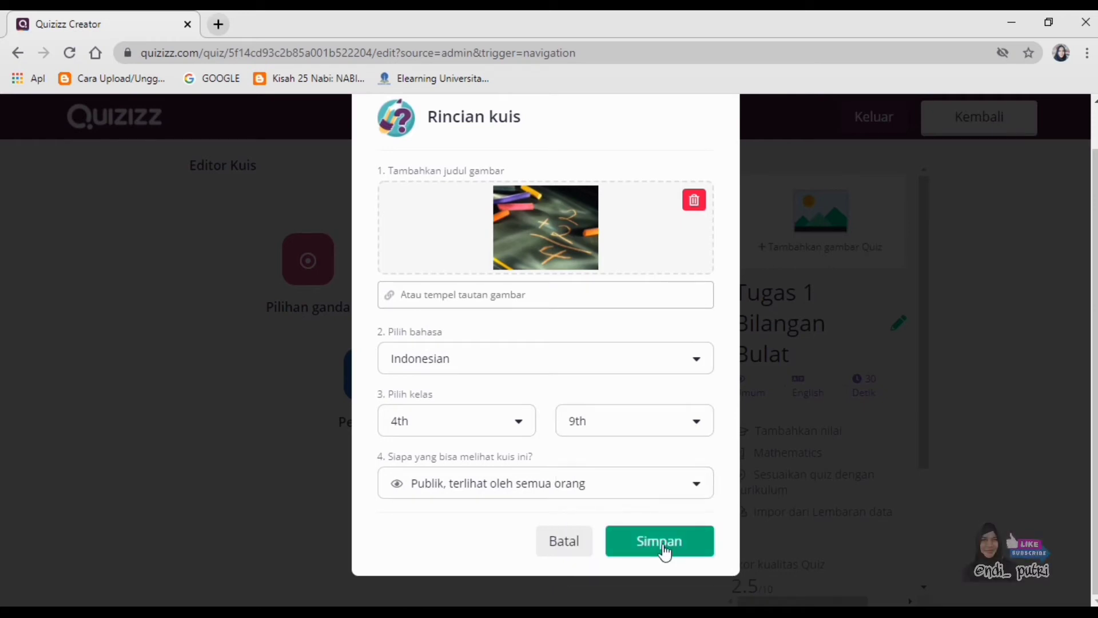
click(663, 551)
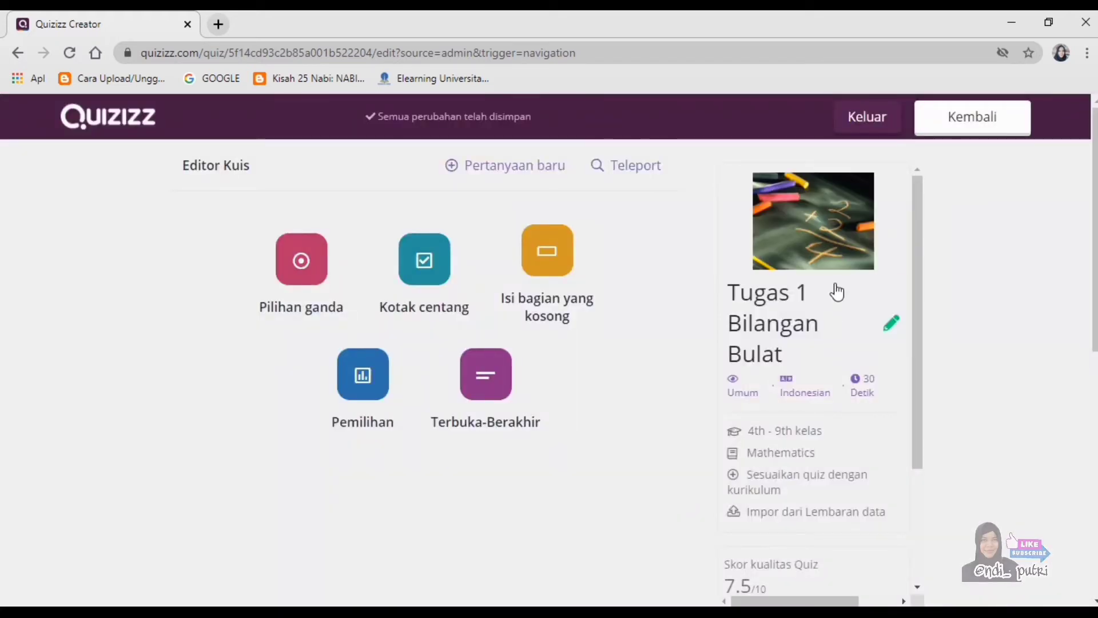
Add a new multiple-choice question to the quiz.
mouse_move(841, 247)
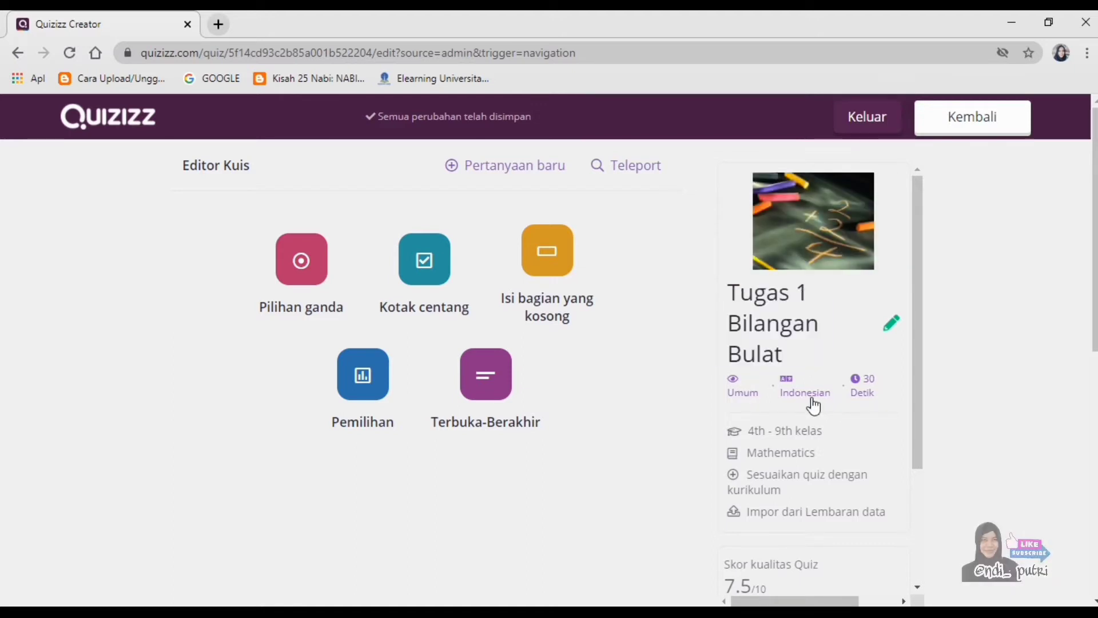
click(554, 170)
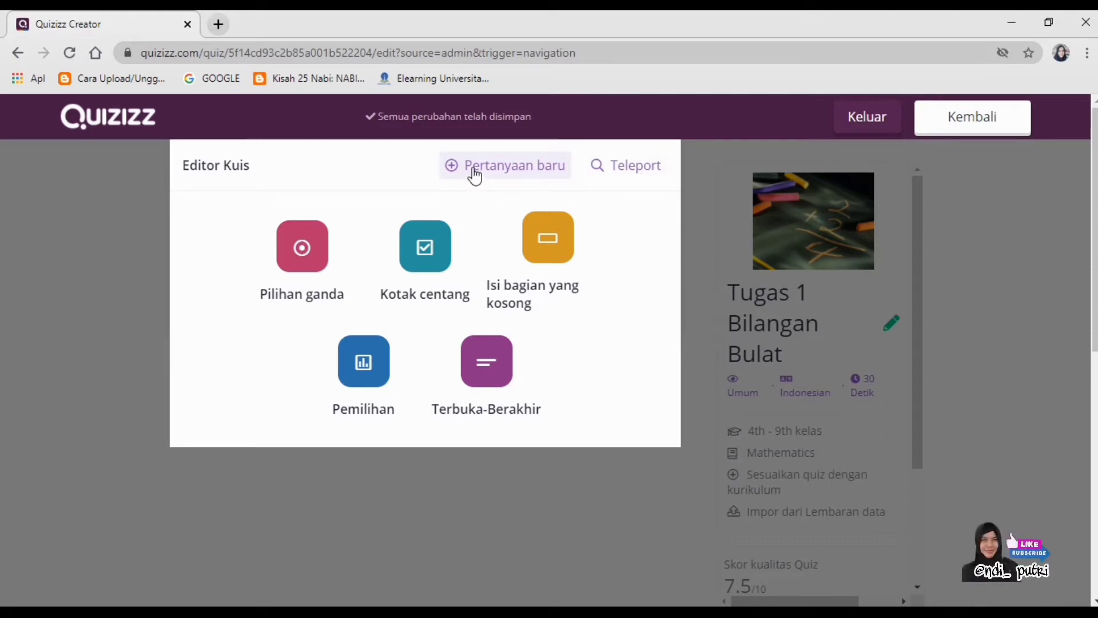
click(312, 249)
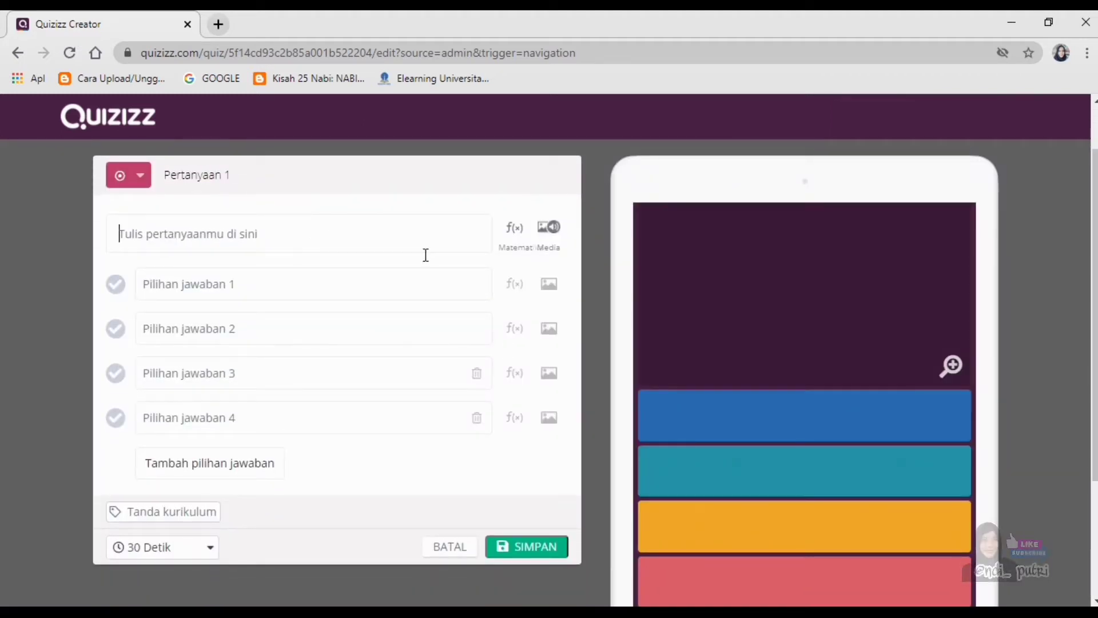
mouse_move(1092, 13)
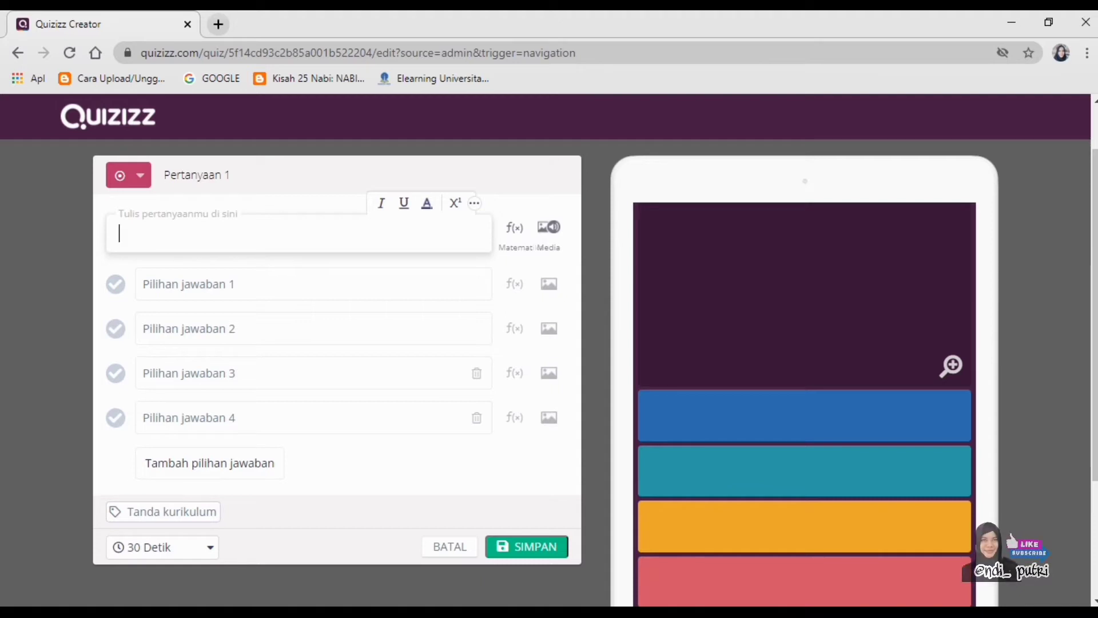
Write the question's first sentence: the diver's first name followed by "menyelam di kedalaman 10 meter di bawah permukaan laut".
text(A)
text(mru )
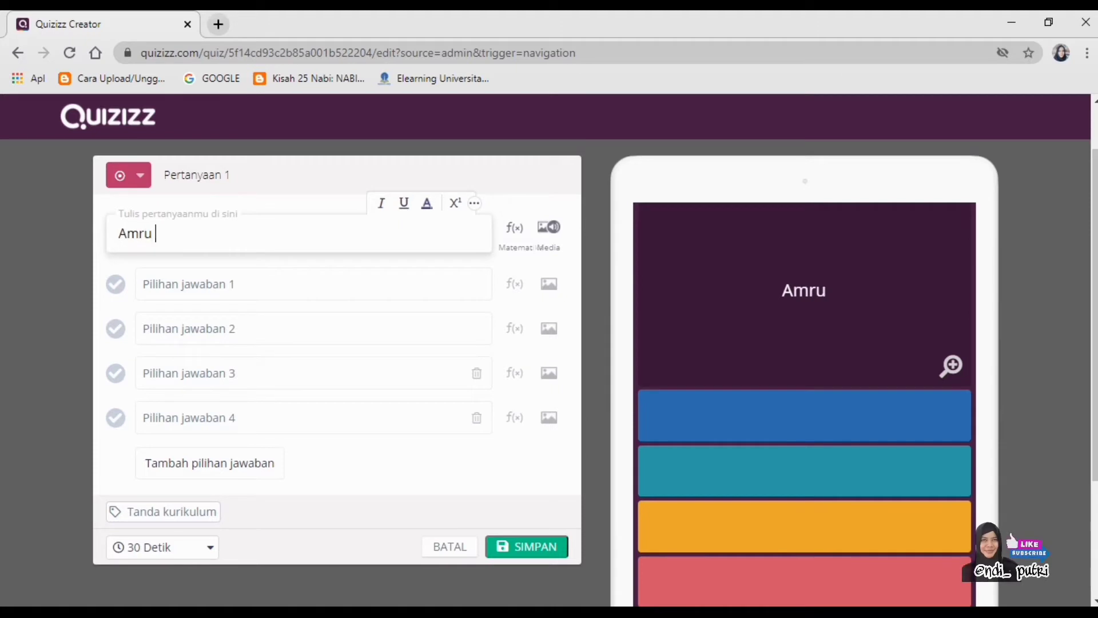
text(menyel)
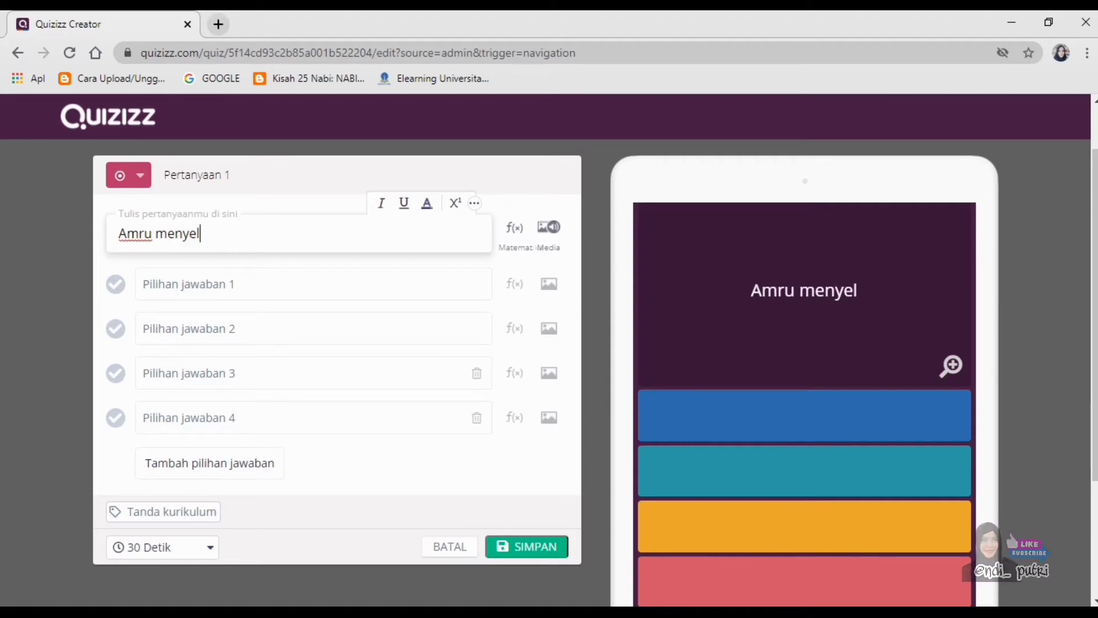
text(am di kedalaman)
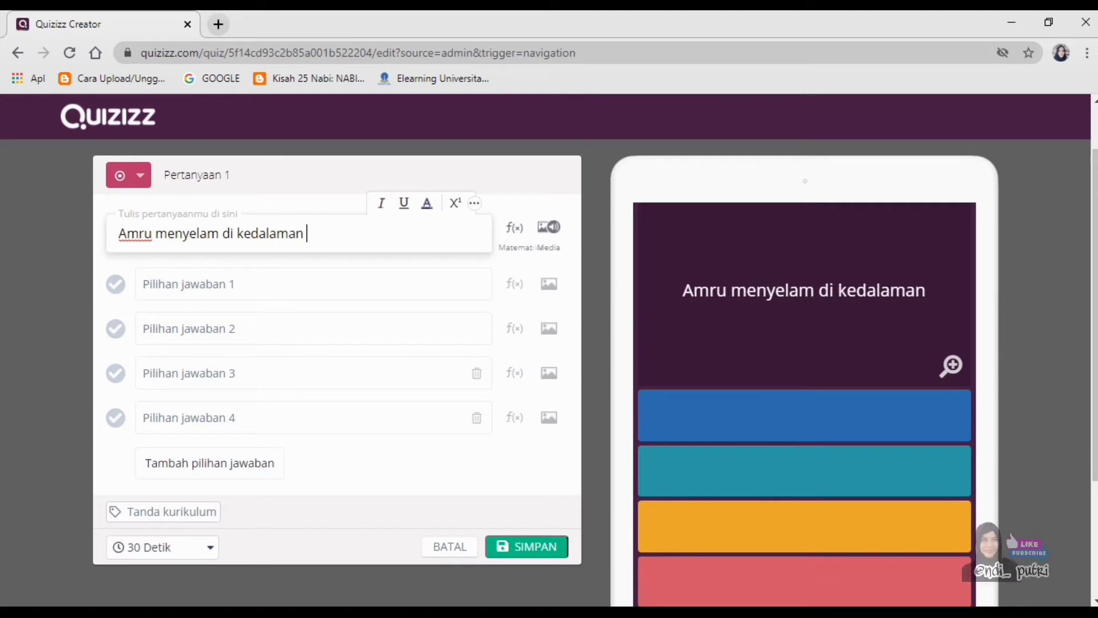
text( 10 meter di bawa per)
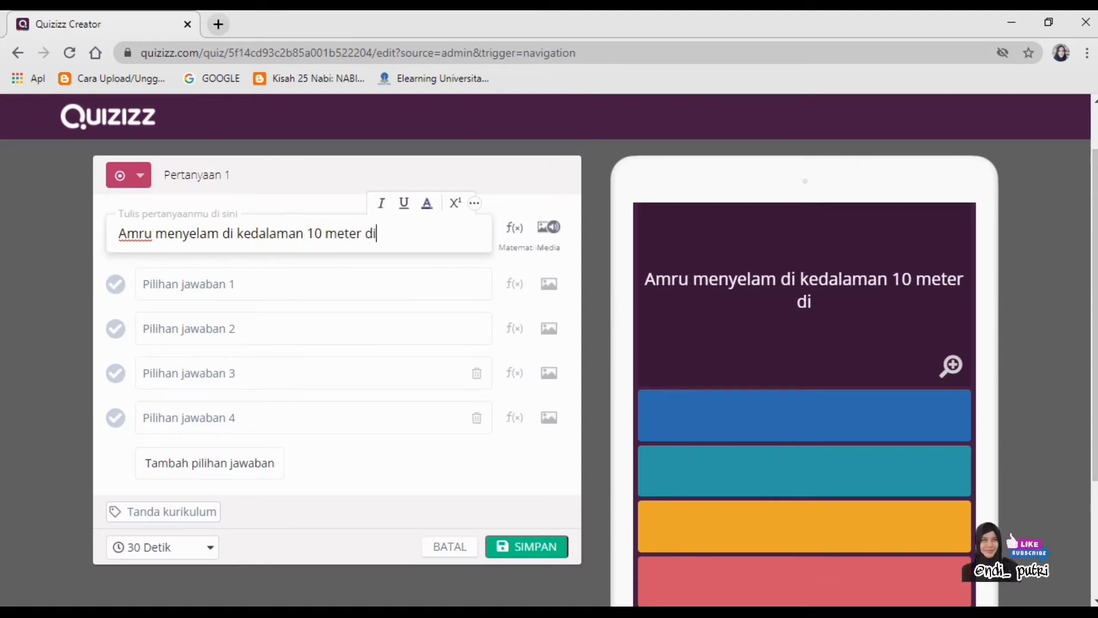
key(BackSpace)
key(BackSpace)
key(BackSpace)
key(BackSpace)
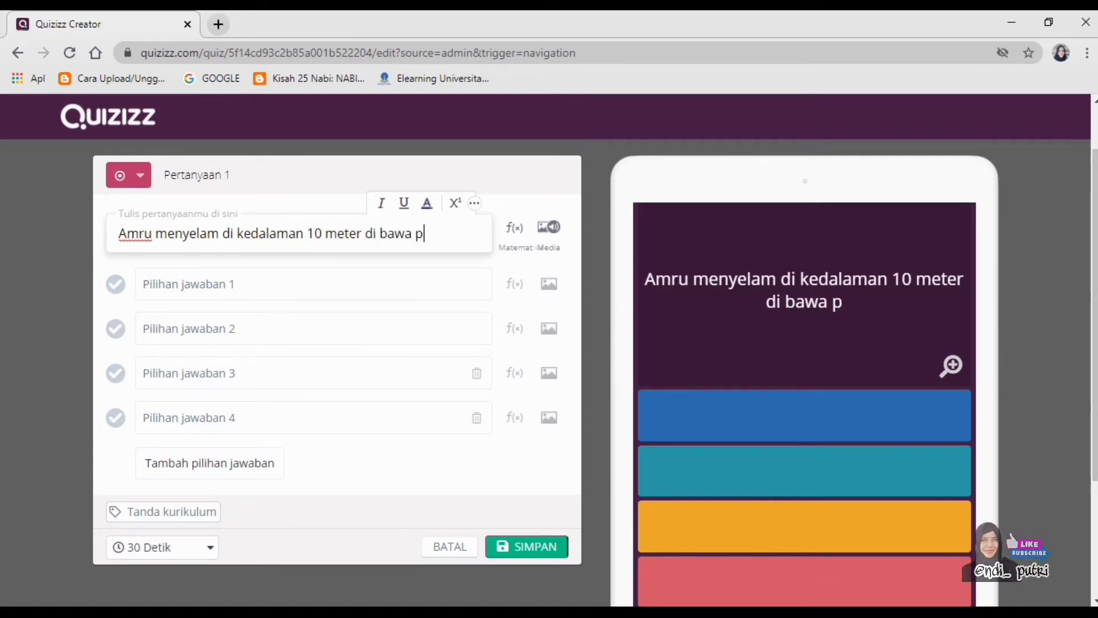
text(h [erm)
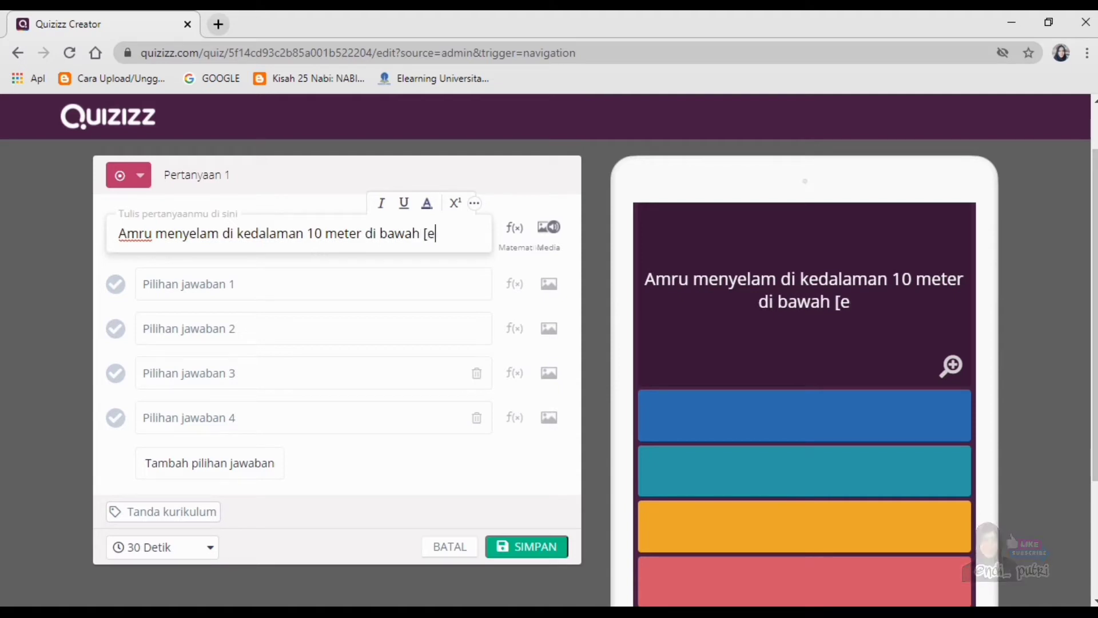
key(BackSpace)
key(BackSpace)
key(BackSpace)
key(BackSpace)
text(pe)
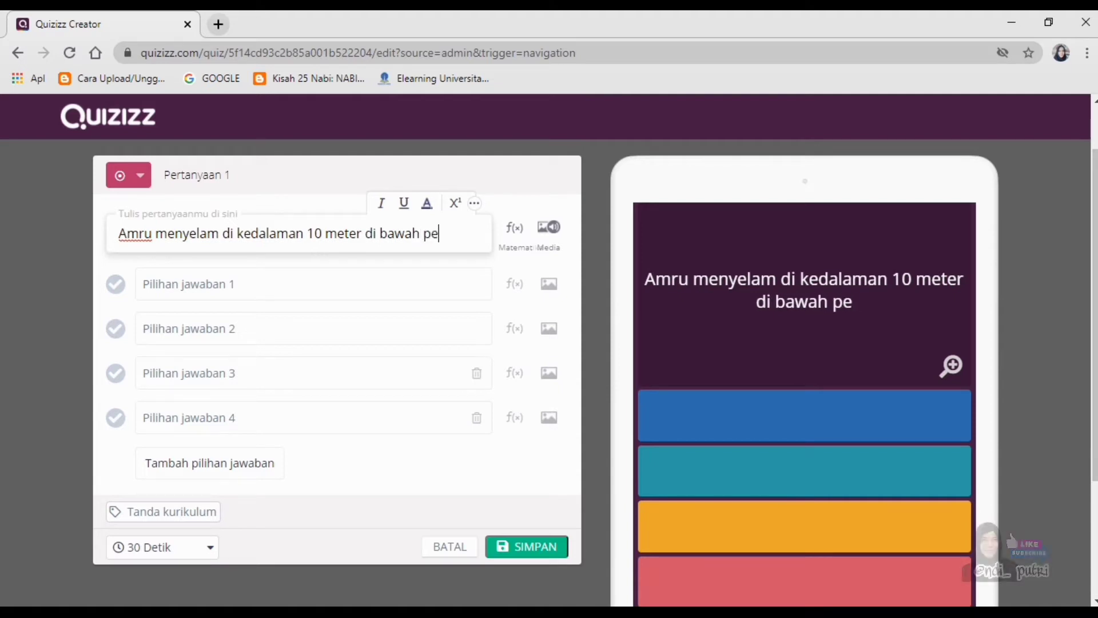
text(rmukaan laut)
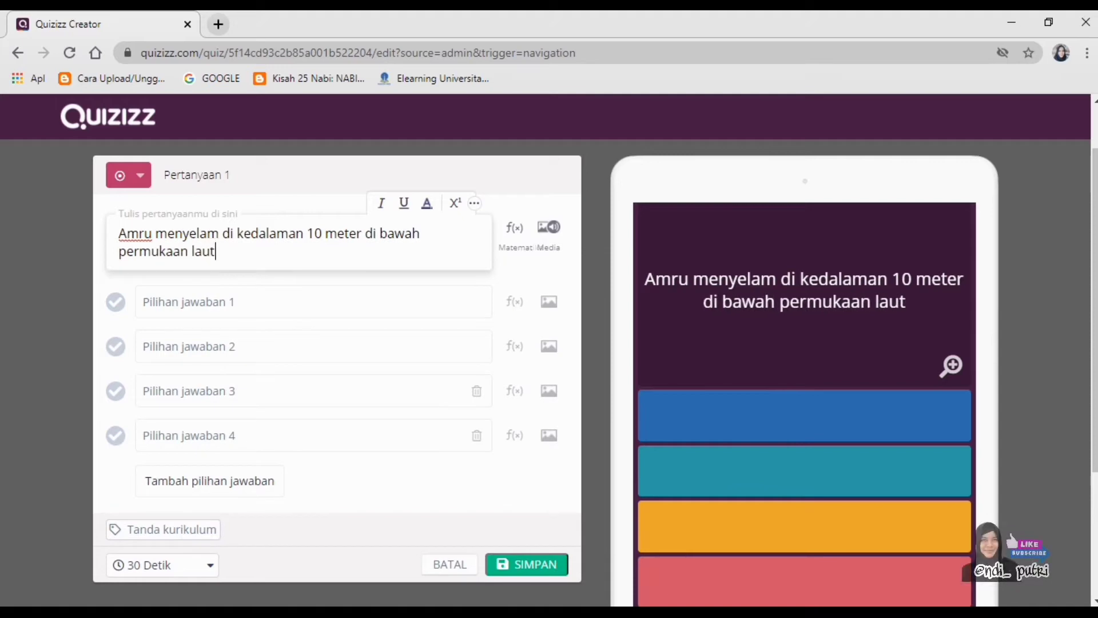
End the first sentence with a period and complete the question text with "Lambang bilangan yang sesuai adalah....".
text(. Lamba)
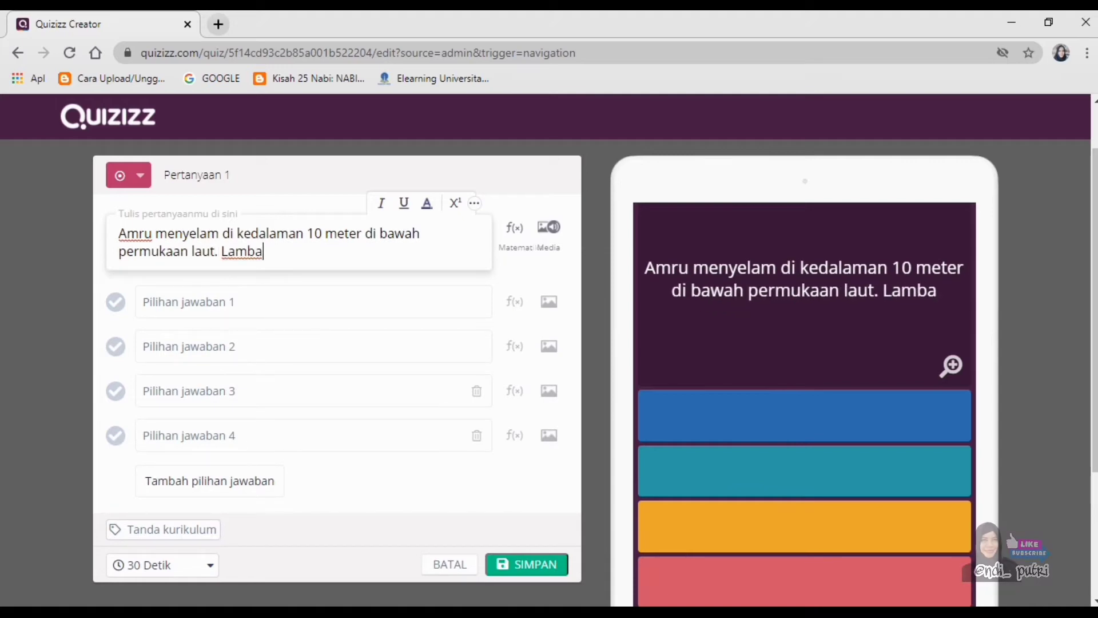
text(ng bilangan ya)
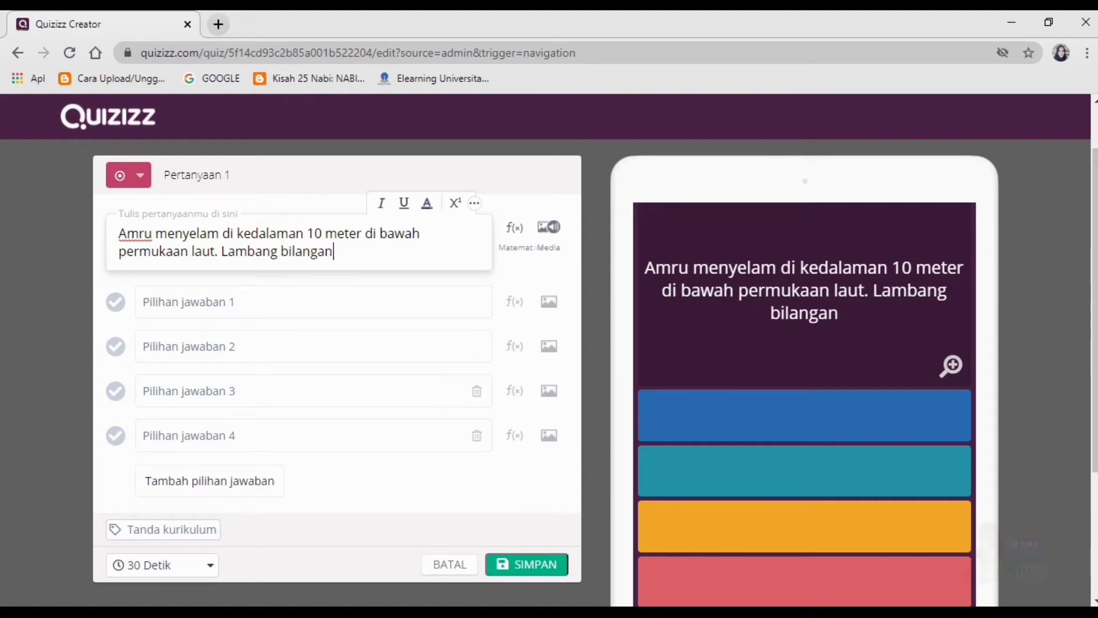
key(BackSpace)
text(yang )
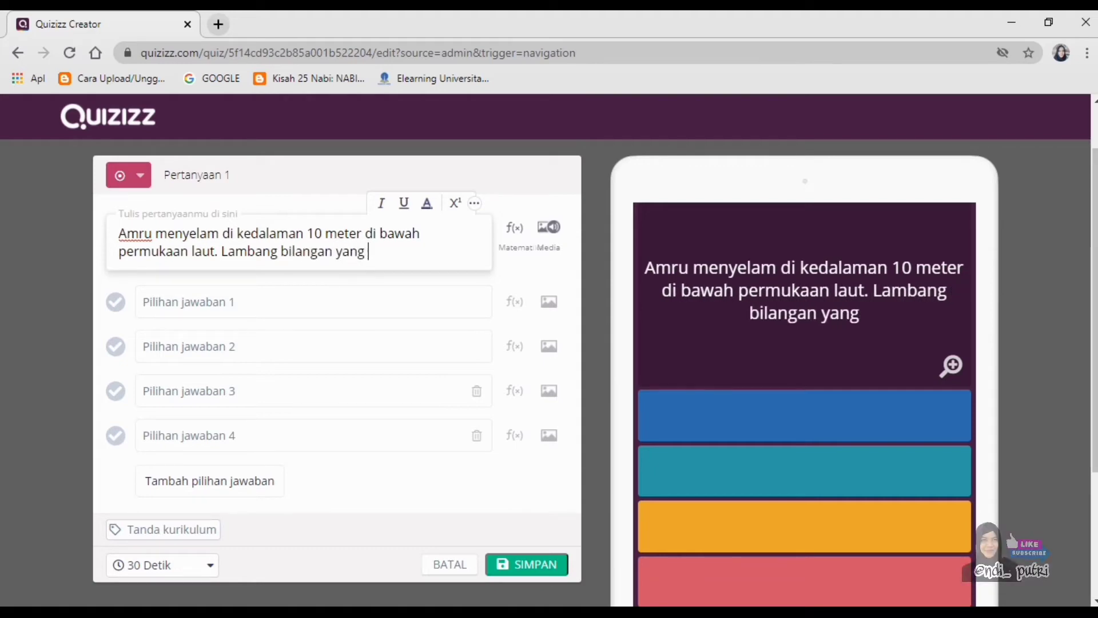
text(sesuai adalah....)
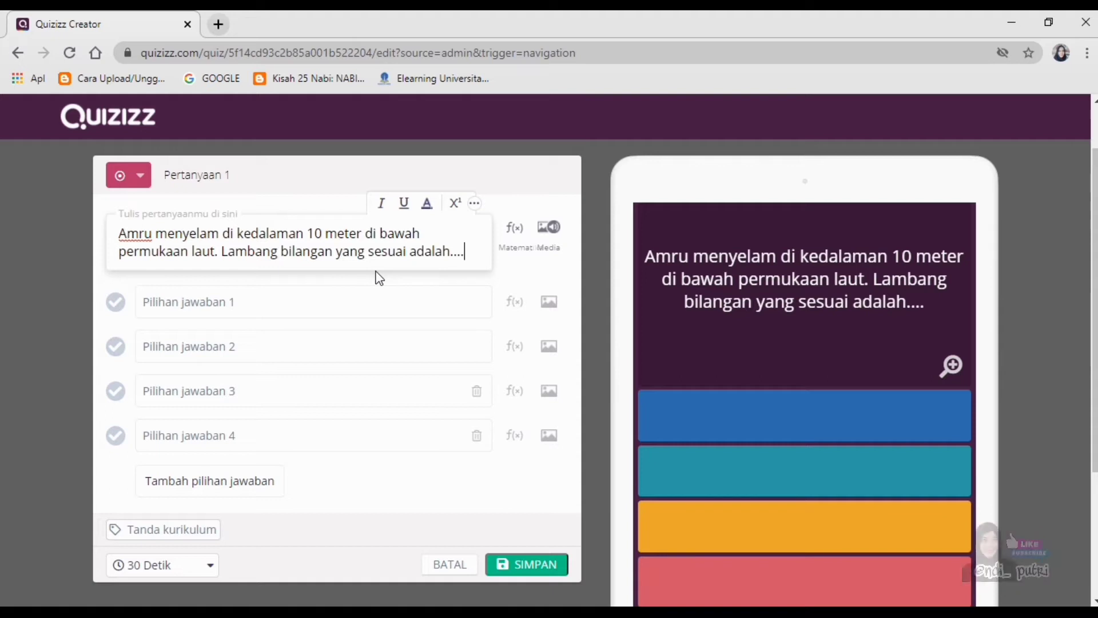
Fill in the four answer options, in order, with 10, -10, 100 and -100.
click(294, 303)
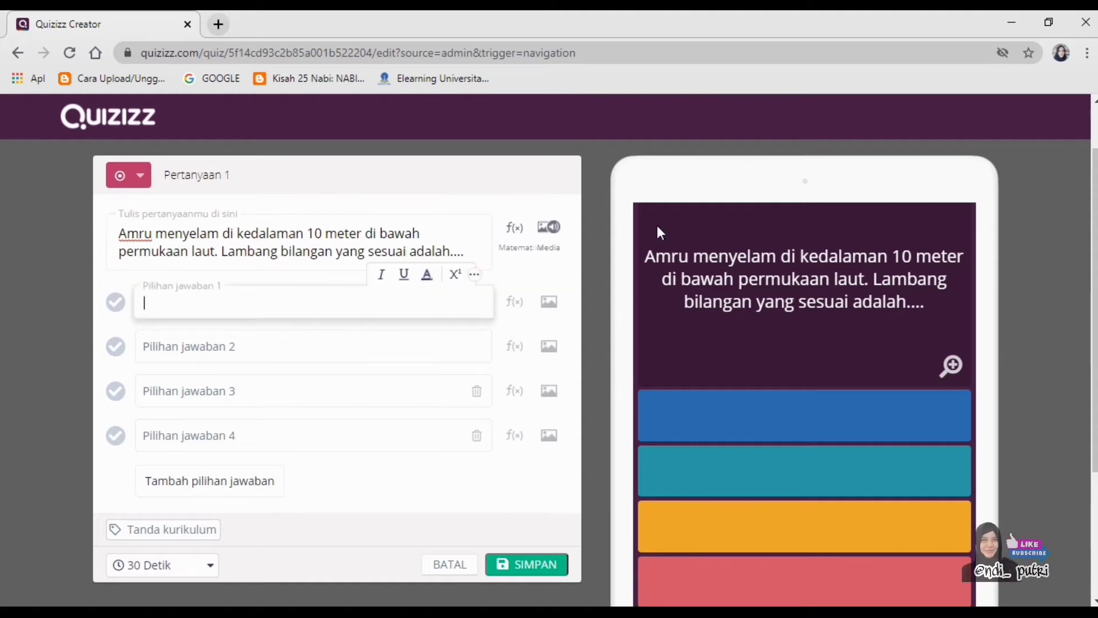
text(10)
click(381, 345)
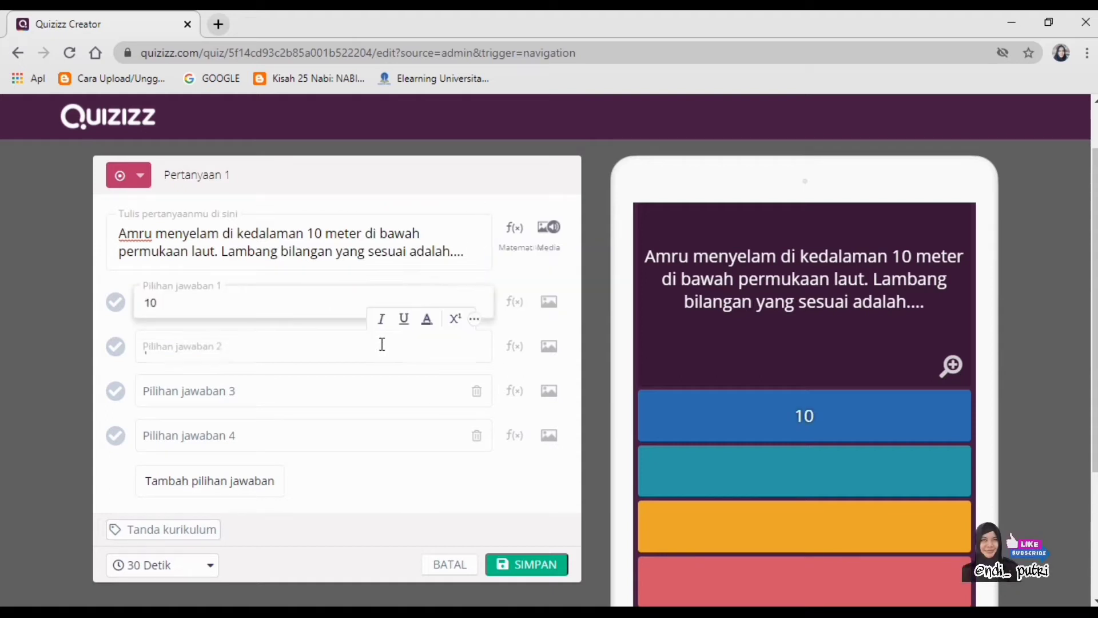
text(-10)
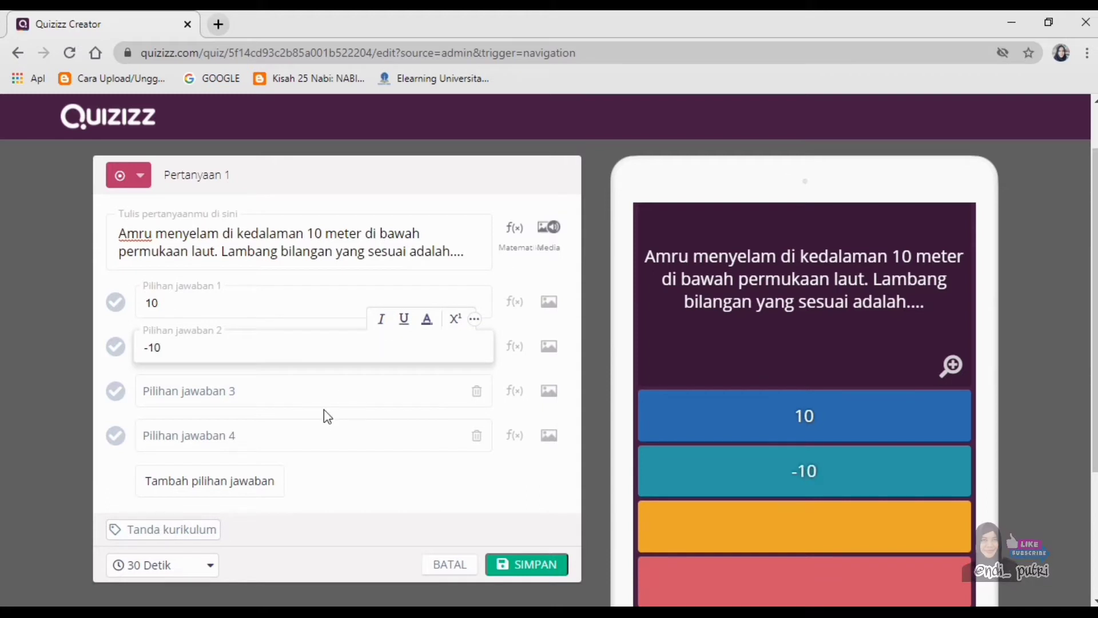
click(319, 390)
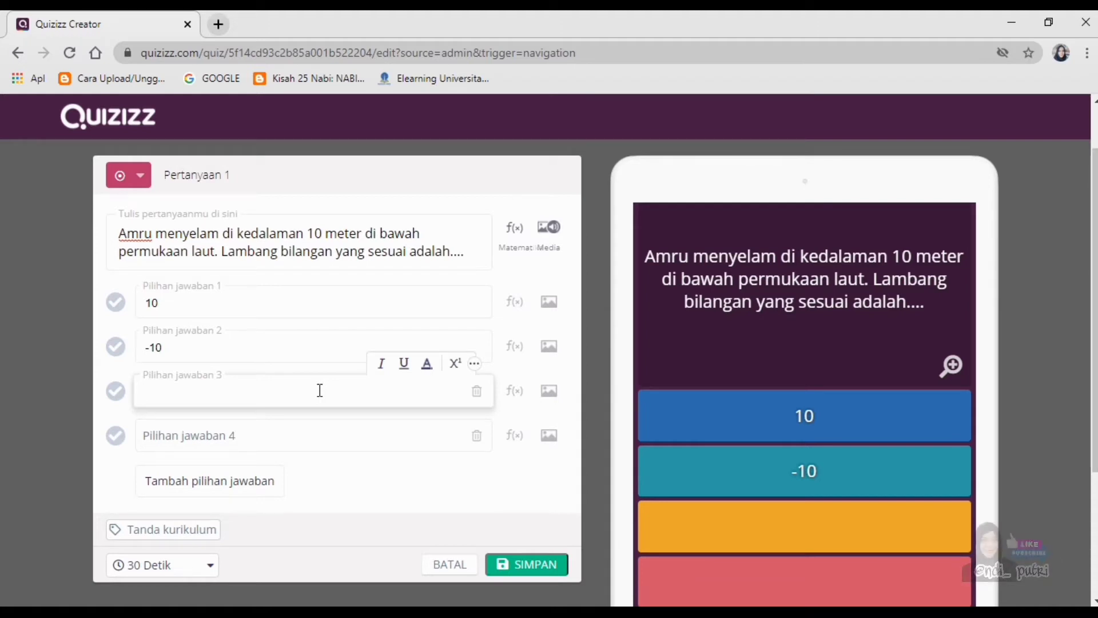
text(100)
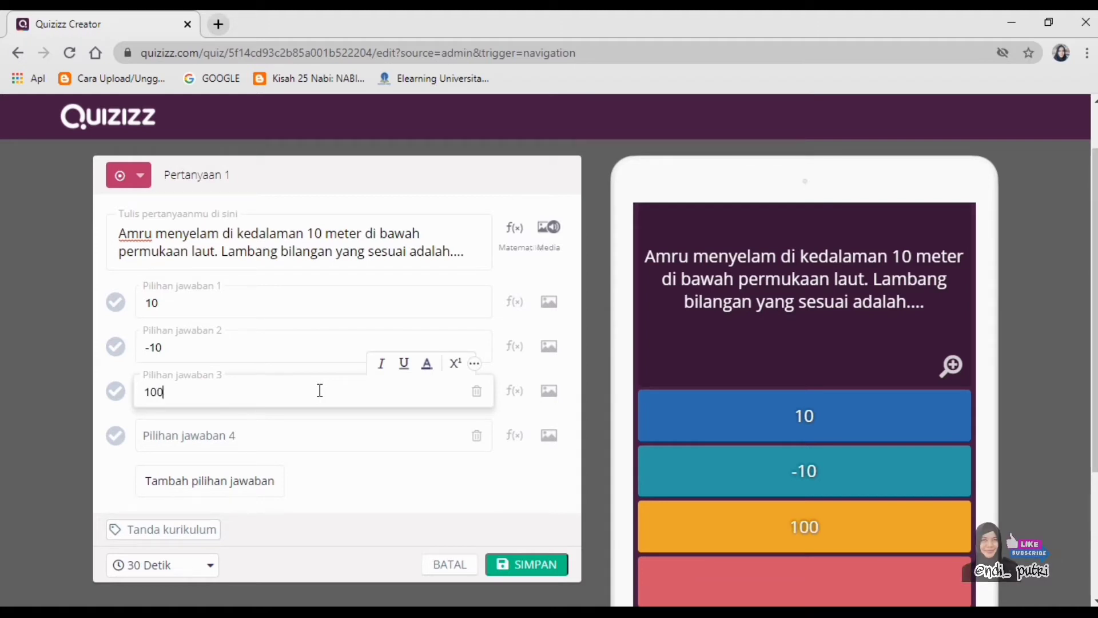
click(325, 431)
text(-100)
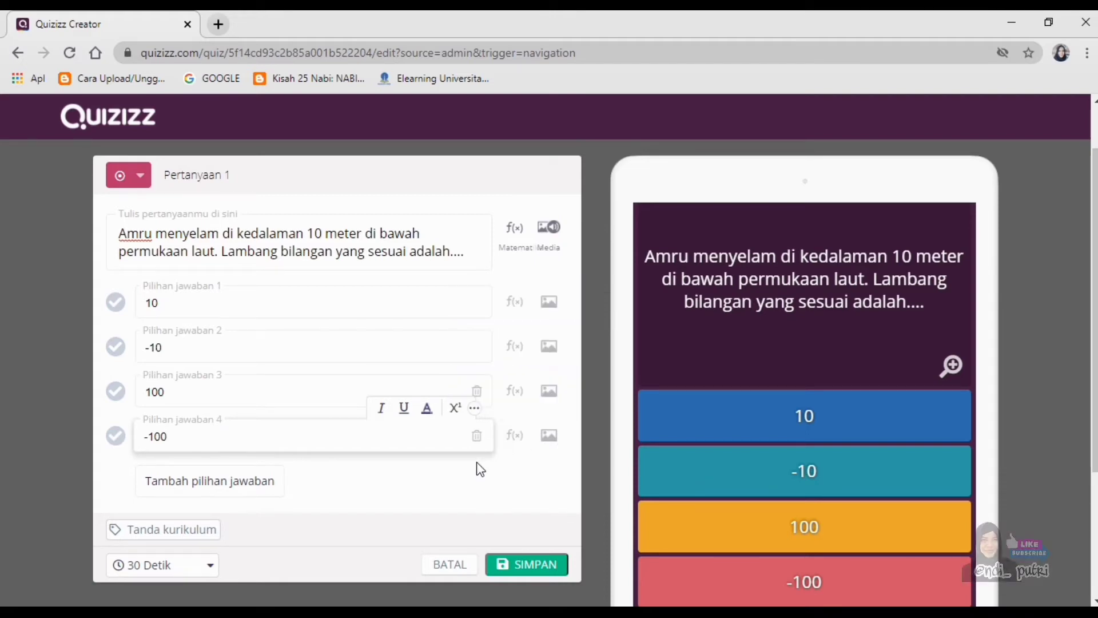
click(267, 385)
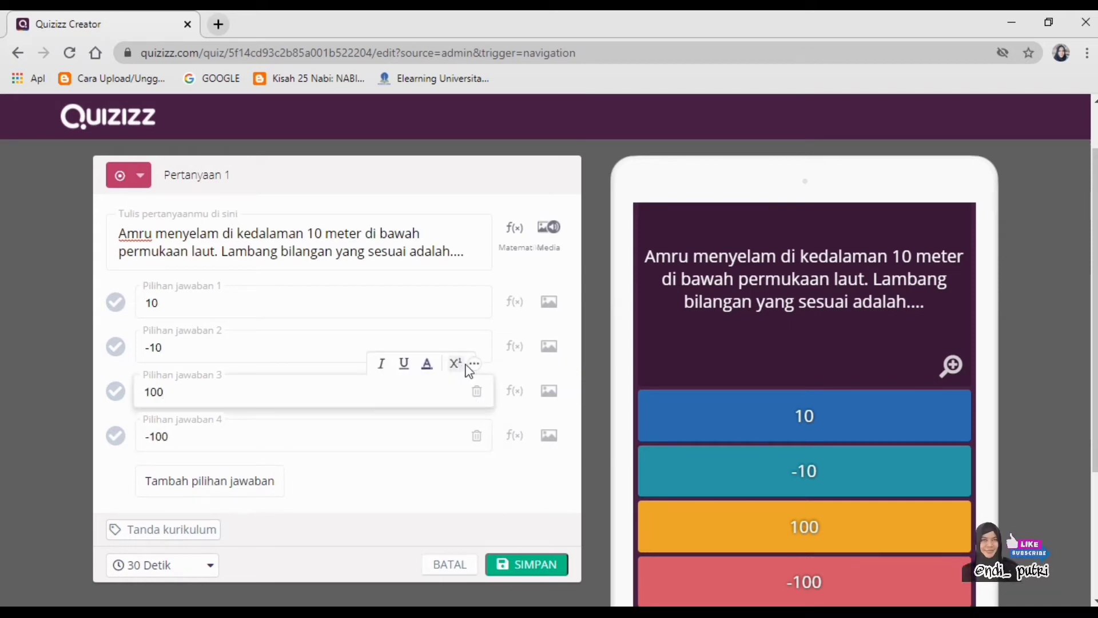
click(302, 443)
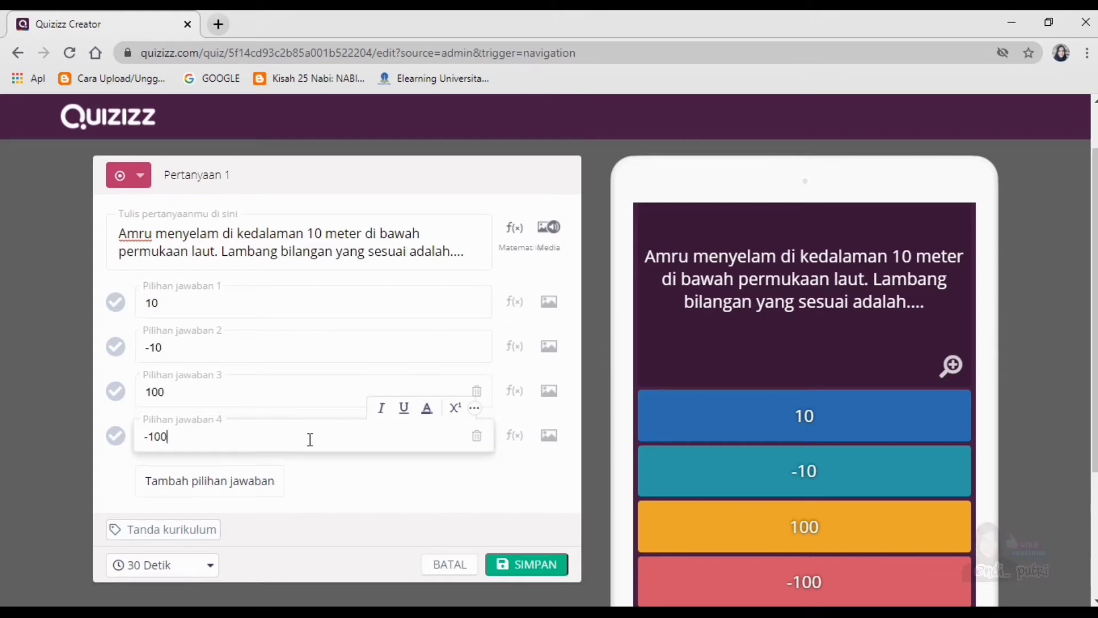
Mark -10 as the correct answer, choose a 30-second time limit and save the first question.
click(116, 346)
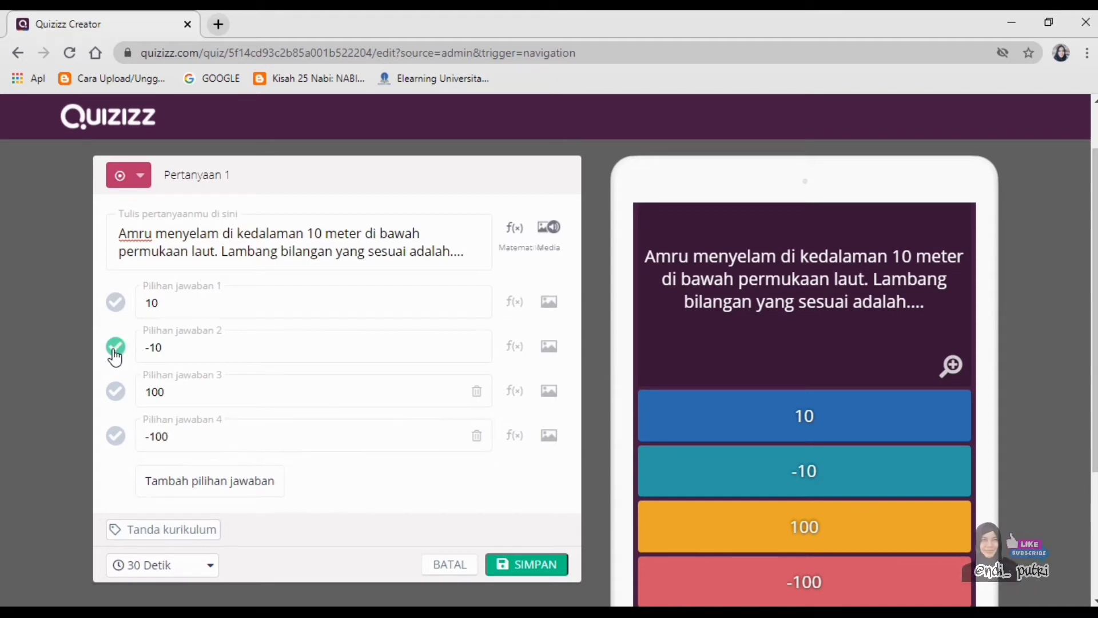
click(204, 577)
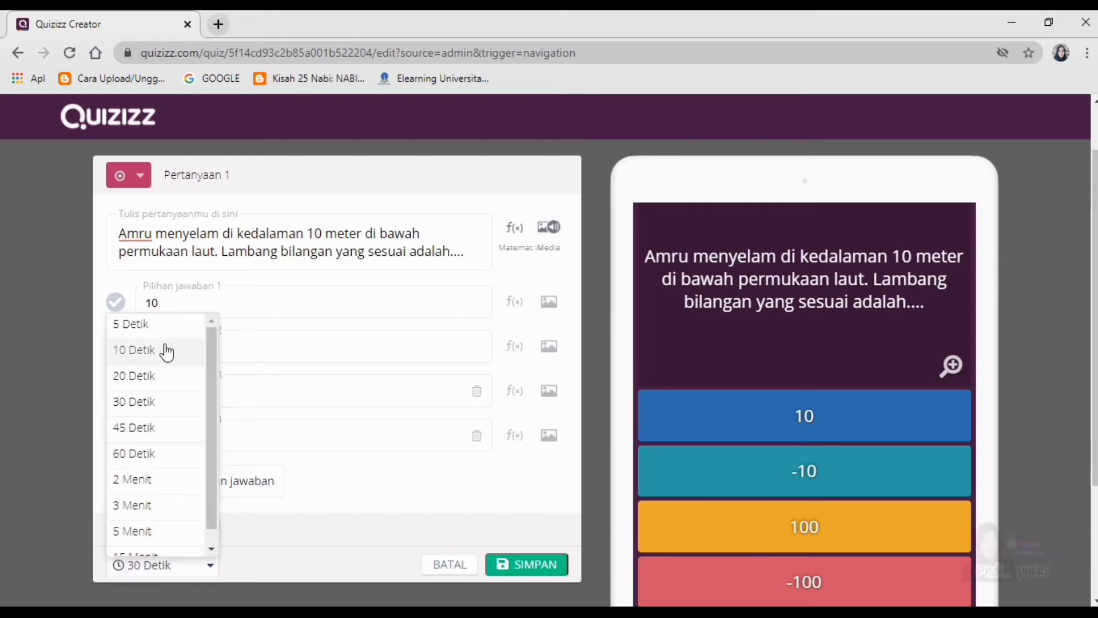
click(181, 406)
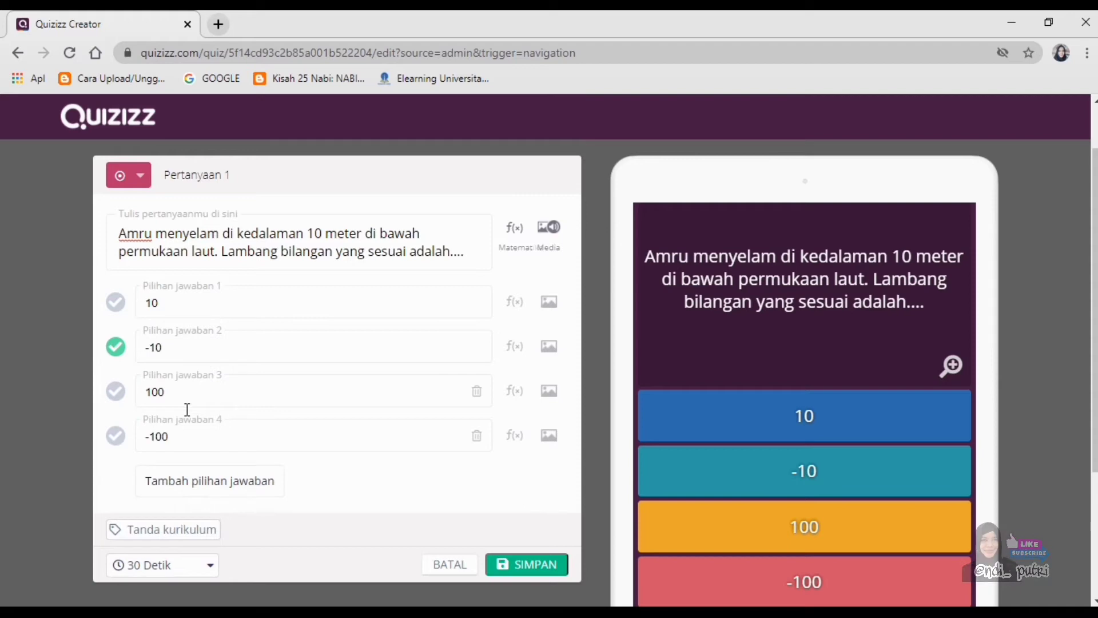
click(545, 563)
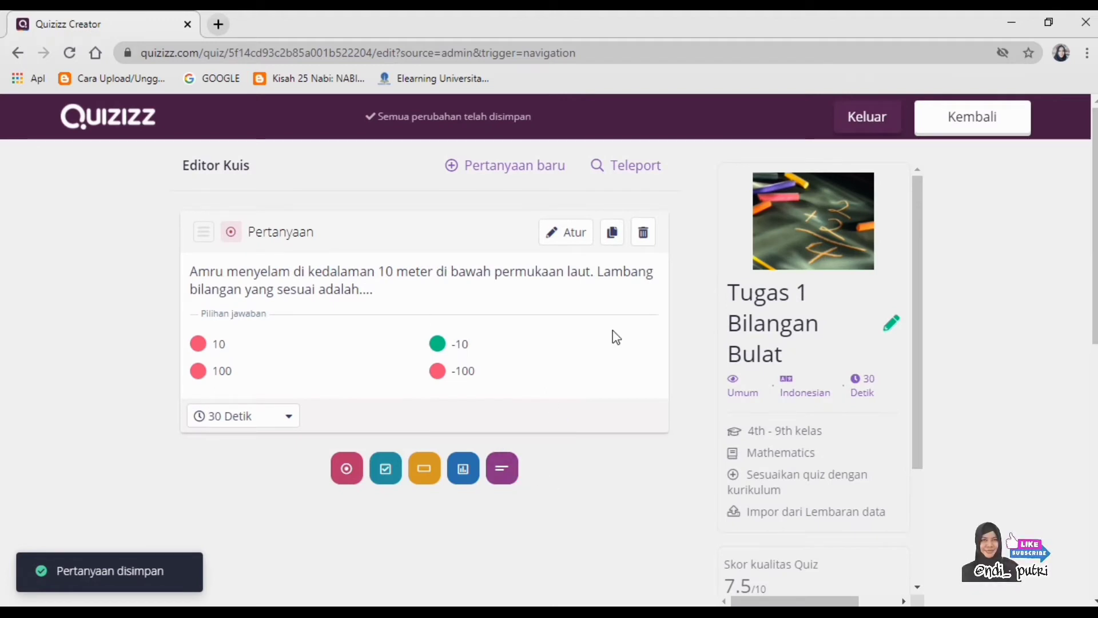
Add a checkbox (Kotak centang) question with the text "Bilangan bulat yang nilainya lebih besar dari -3 adalah...".
click(493, 170)
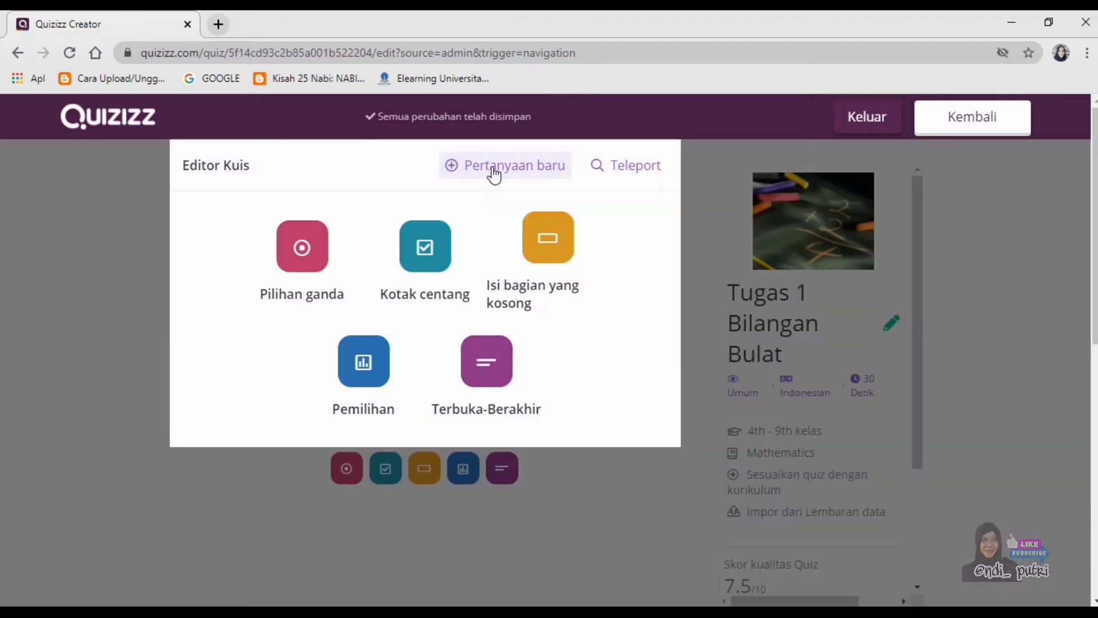
click(434, 256)
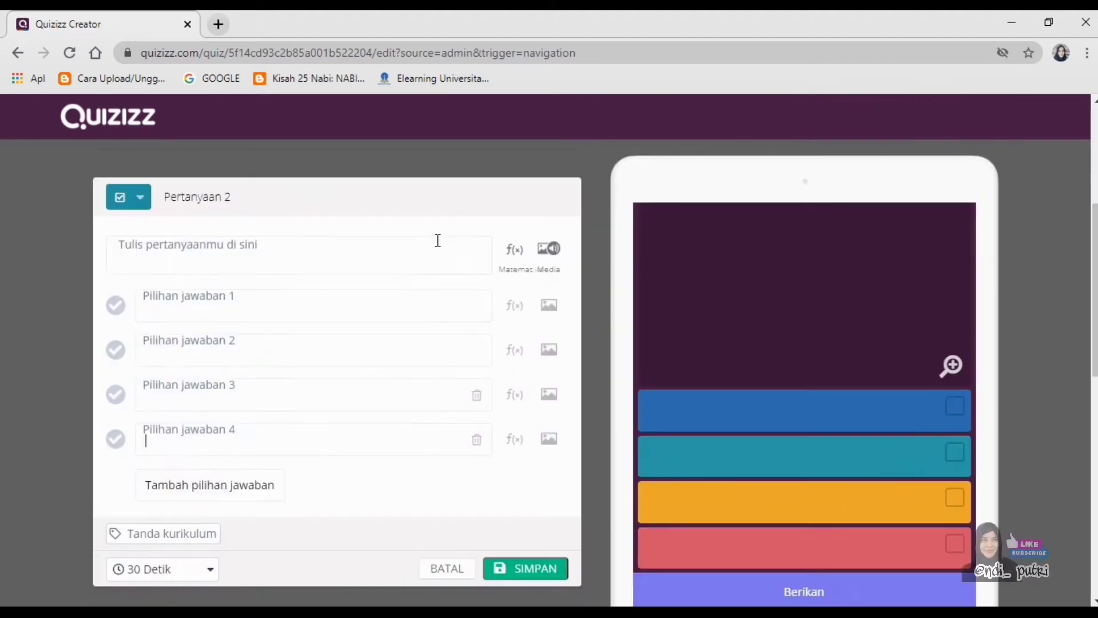
click(331, 235)
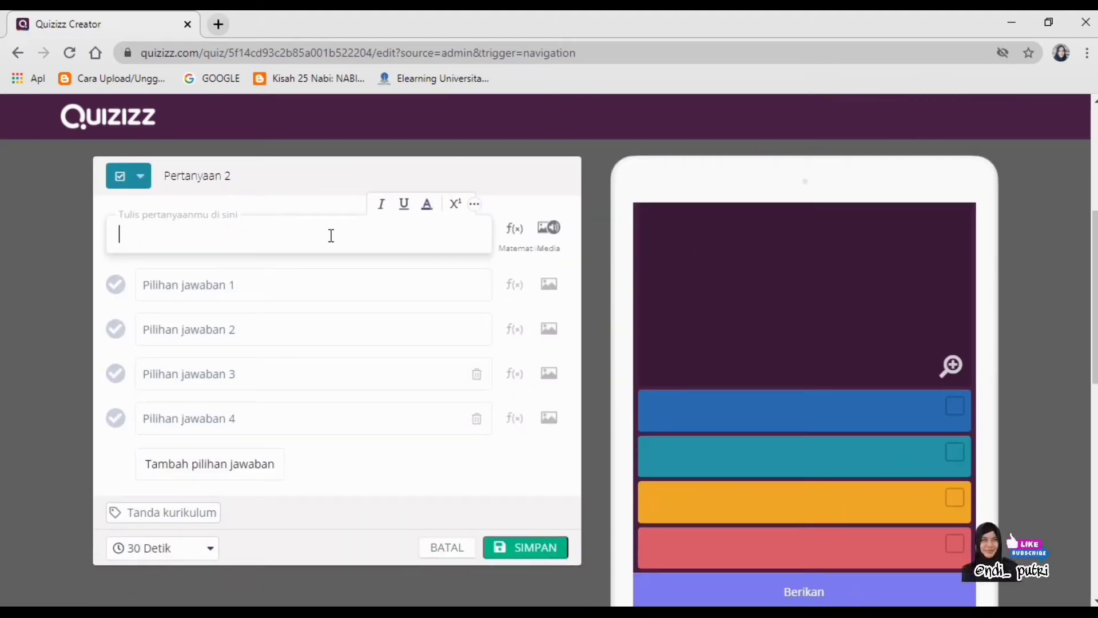
text(Bilangan )
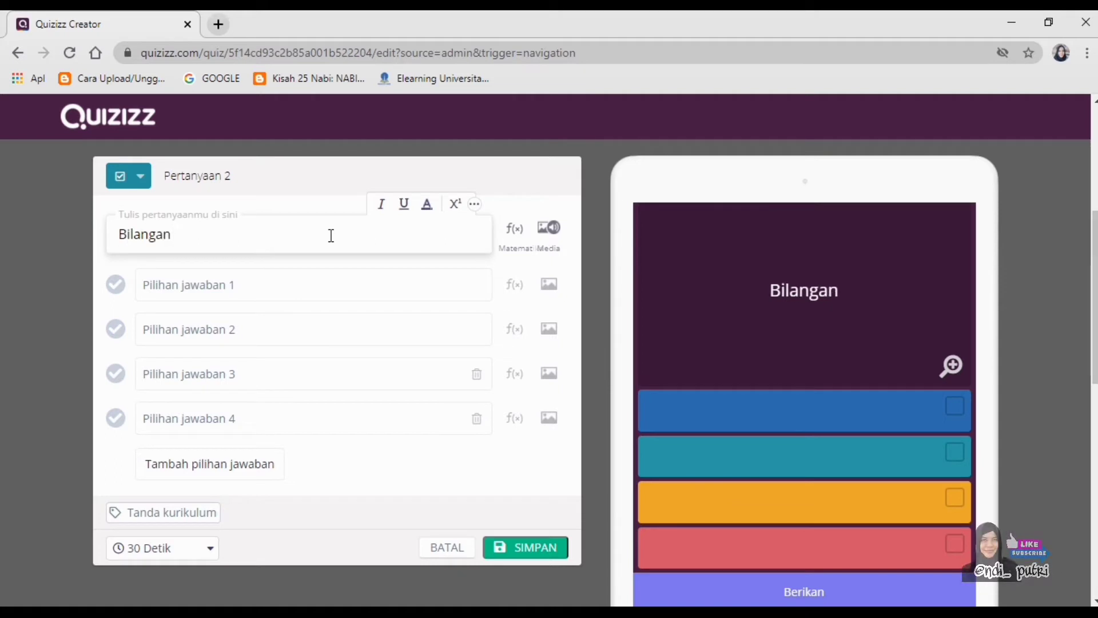
text(bulat a)
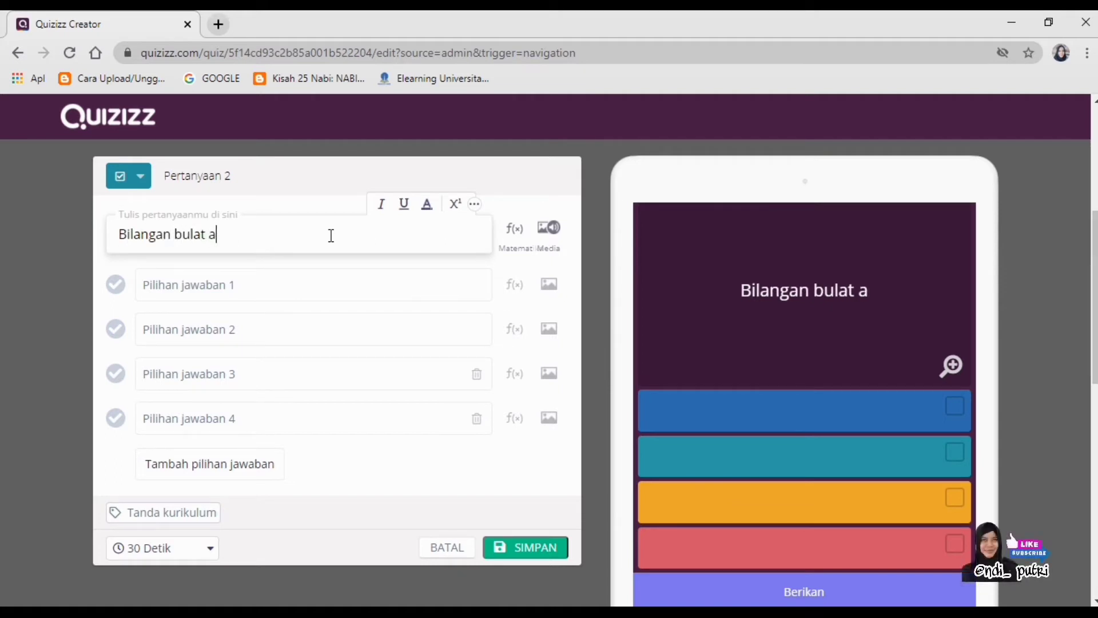
key(BackSpace)
text(yang )
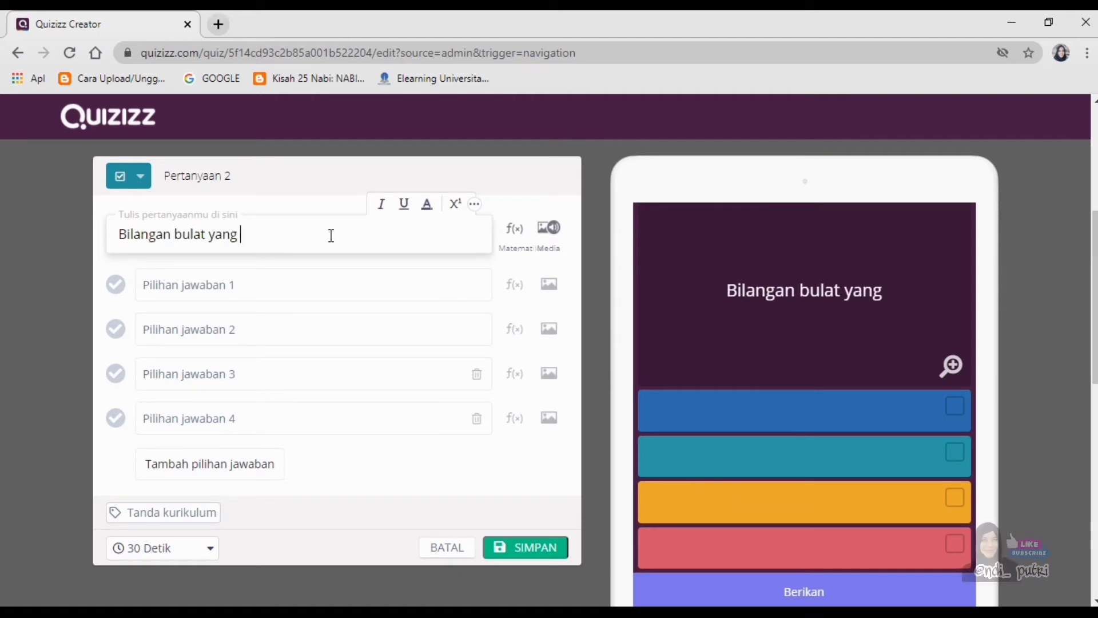
text(nilainya)
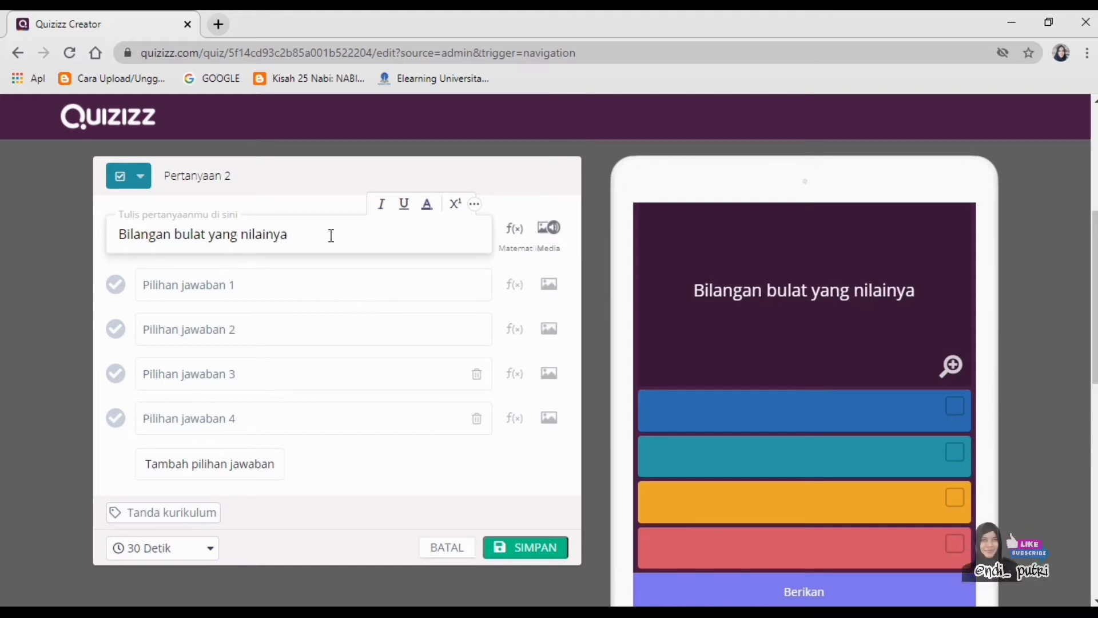
text( lebih besar )
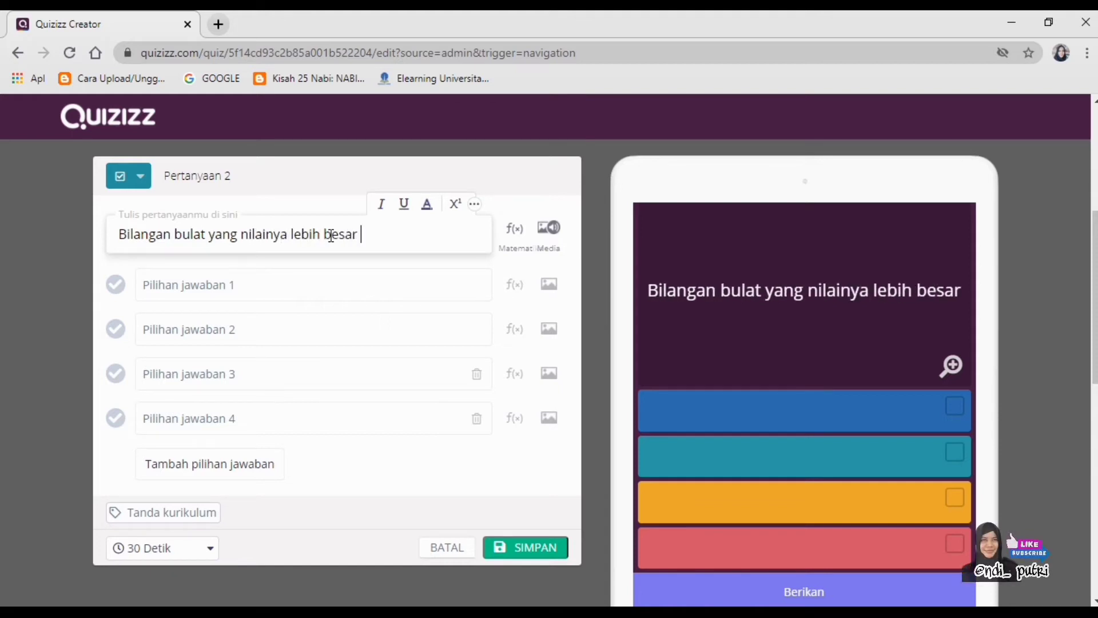
text(dari -)
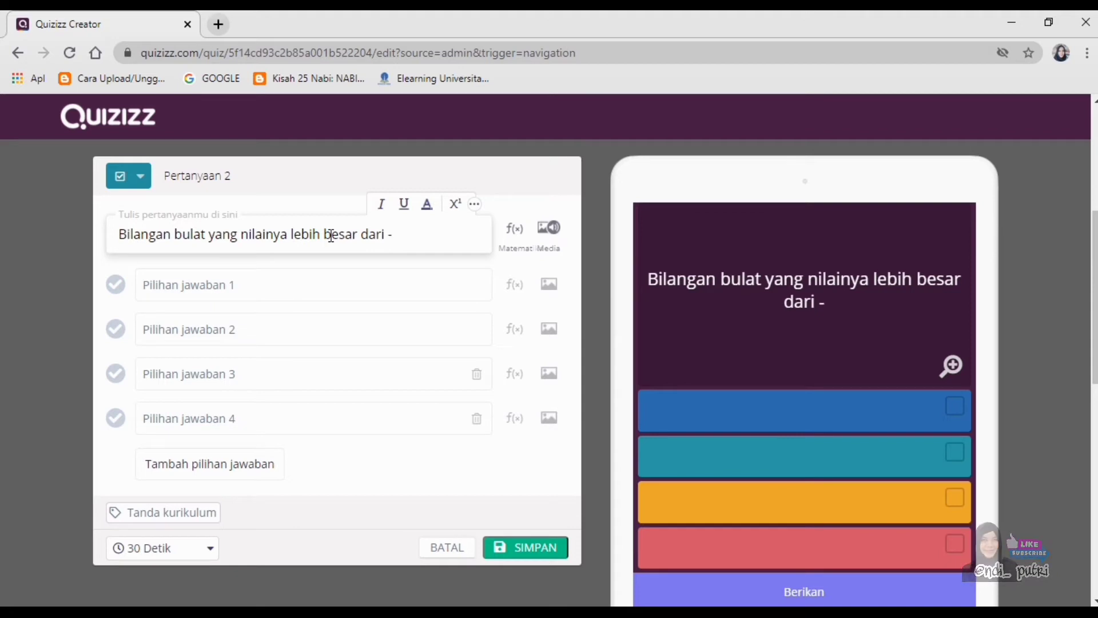
text(3 adalah)
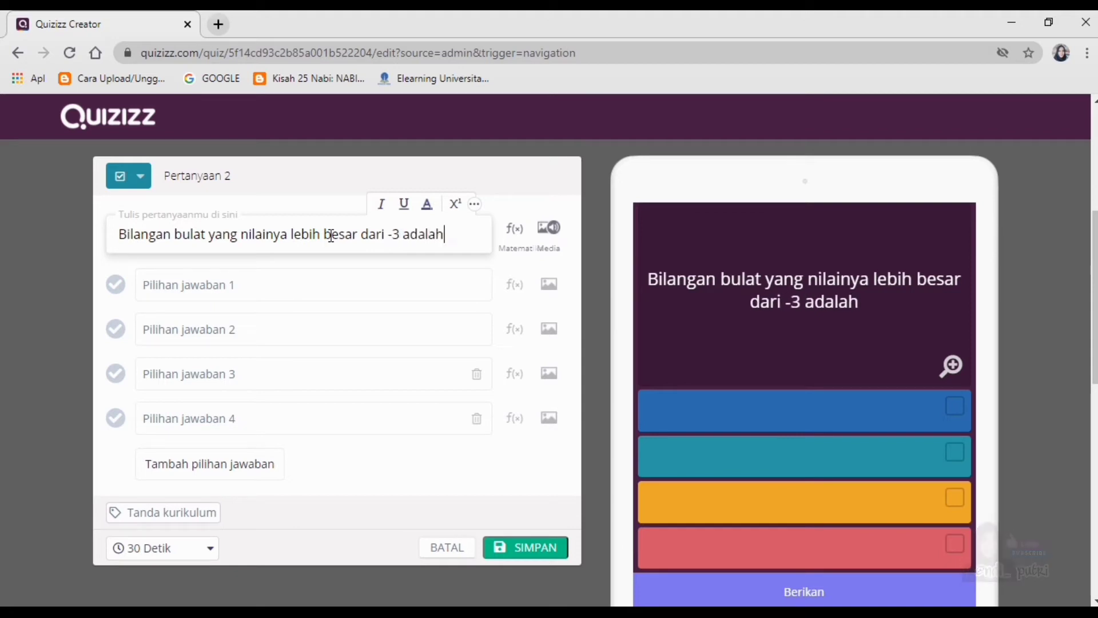
text(...)
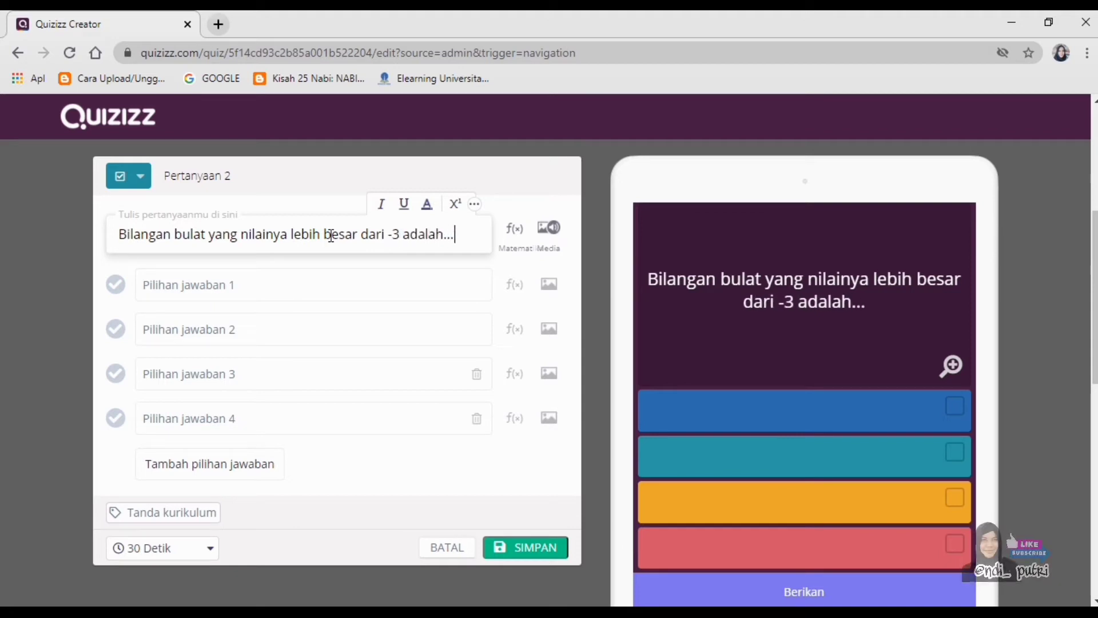
click(185, 356)
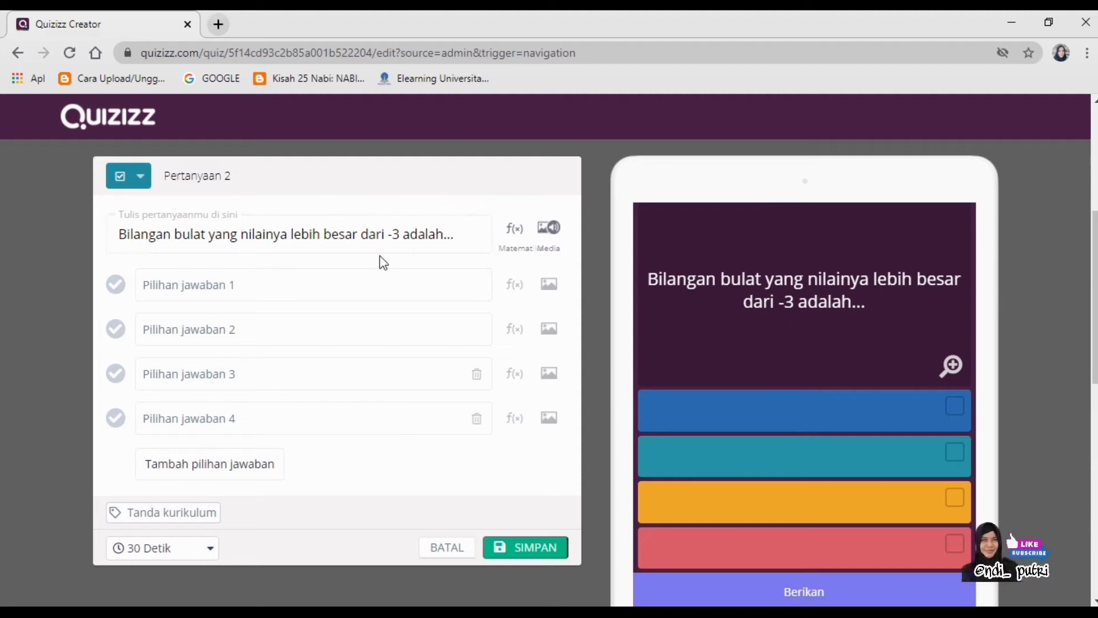
Fill in the four answer options of the second question, in order, with -5, 0, -2 and 2.
click(265, 276)
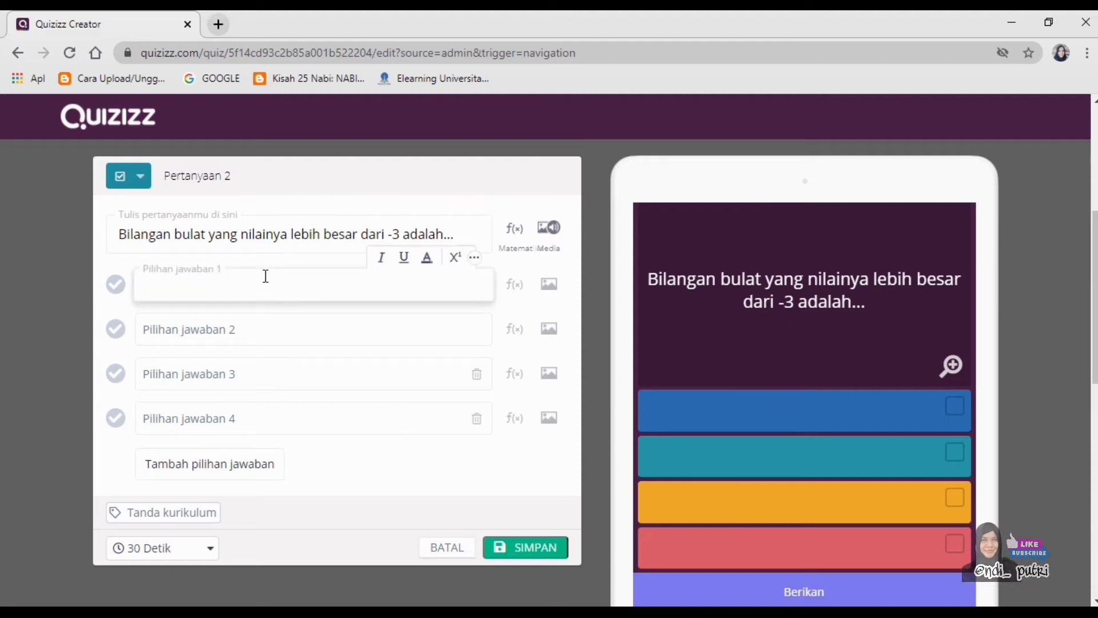
text(-5)
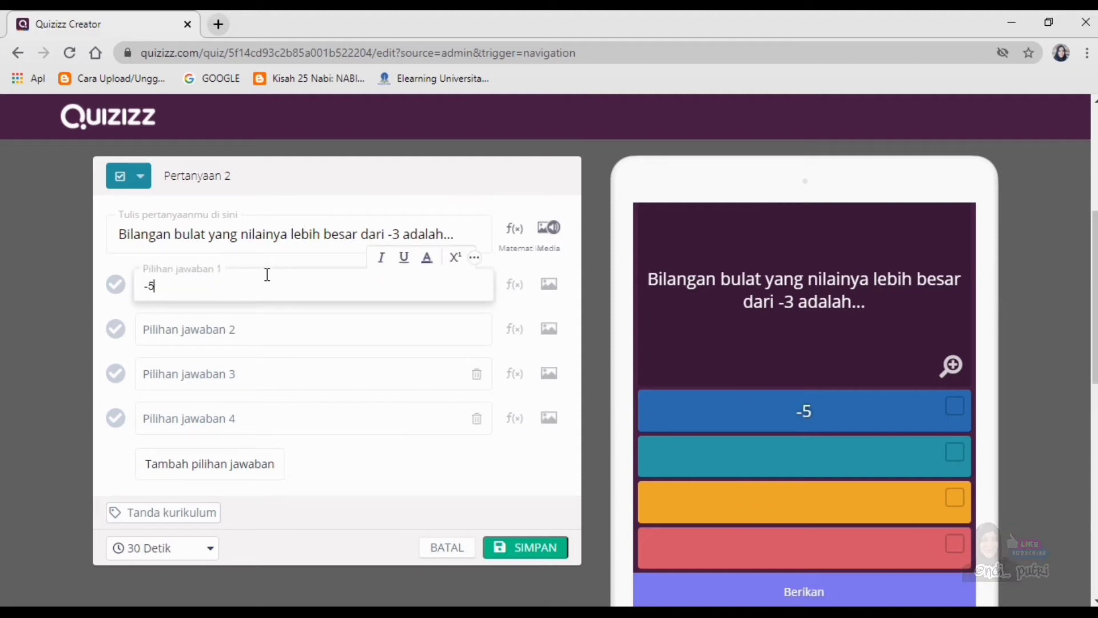
click(252, 329)
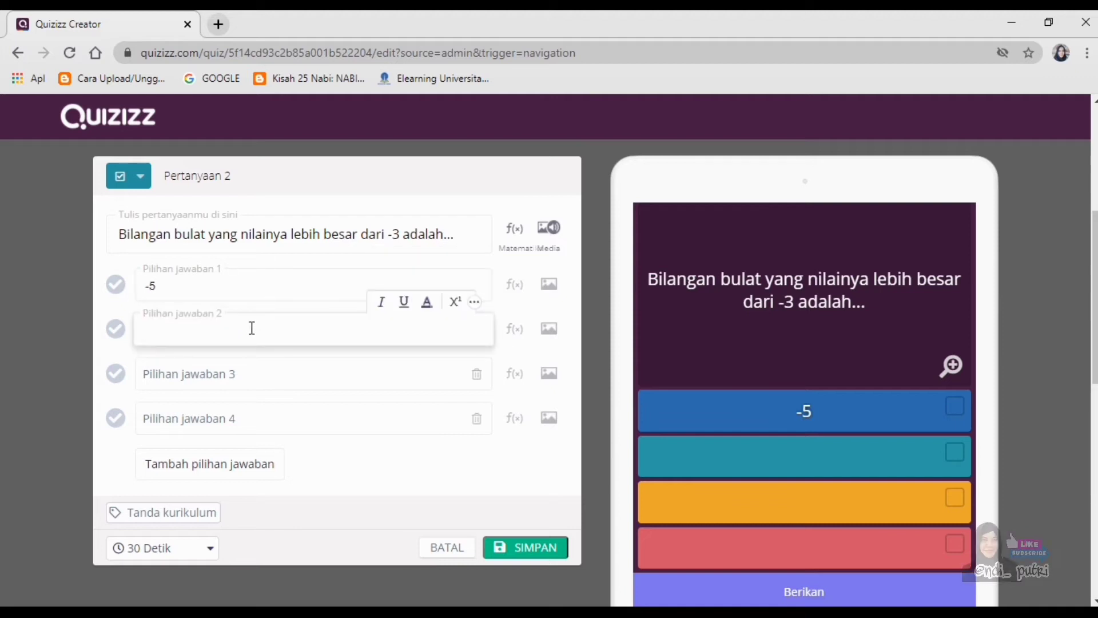
text(0)
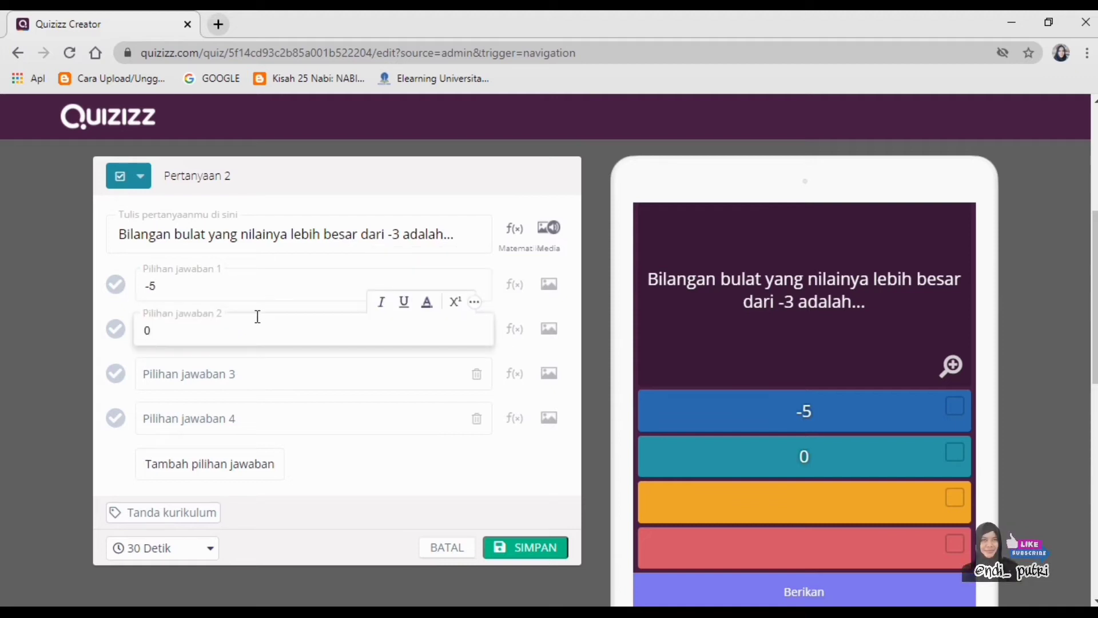
click(252, 374)
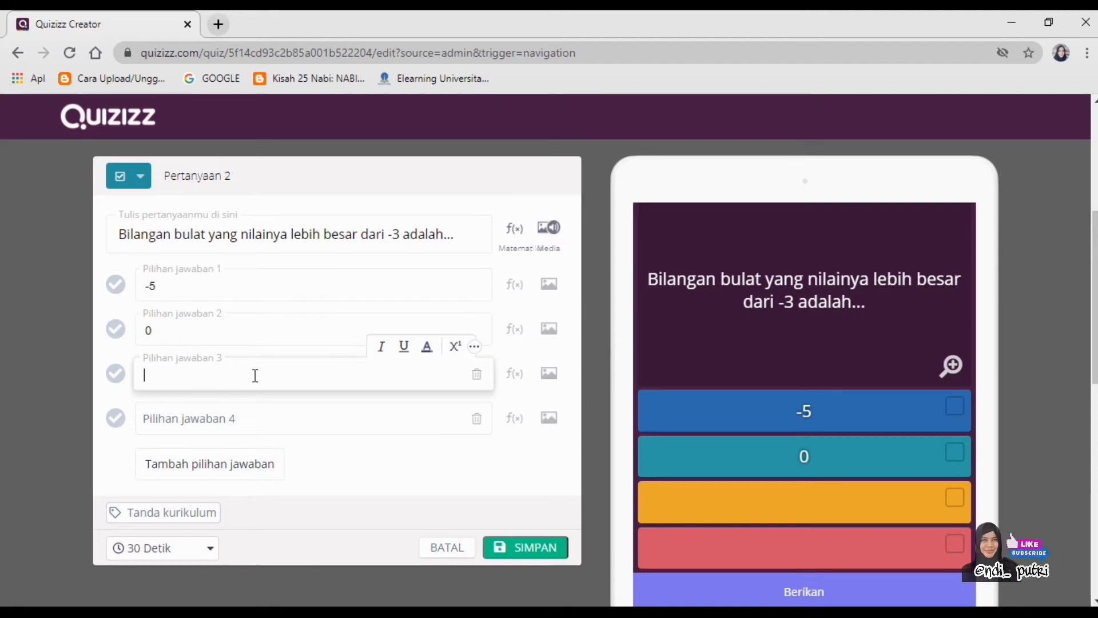
text(-2)
click(247, 418)
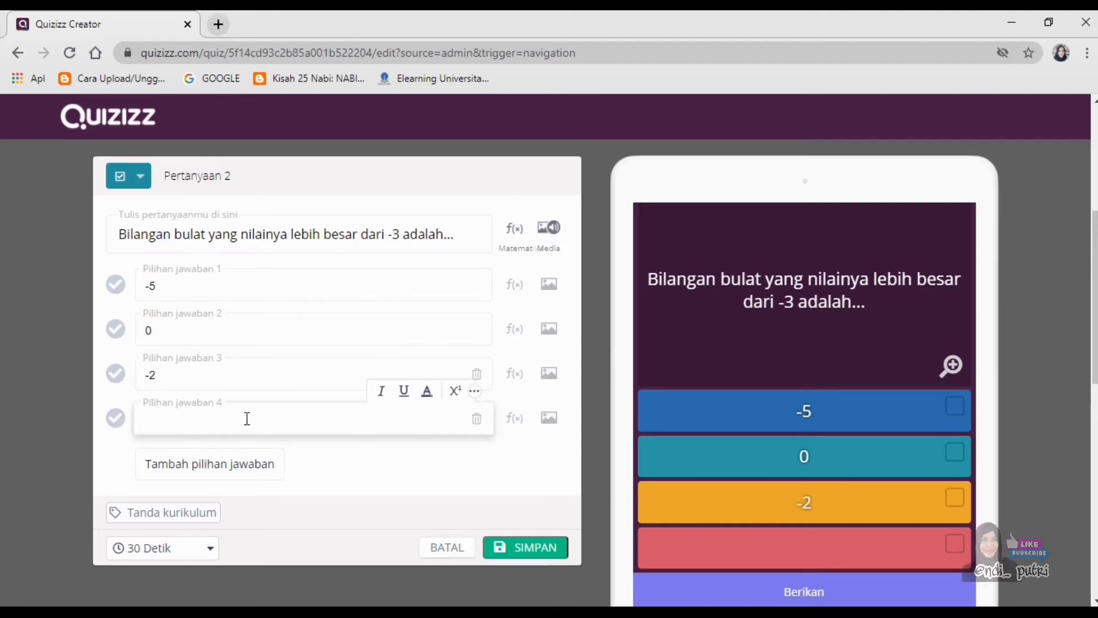
text(2)
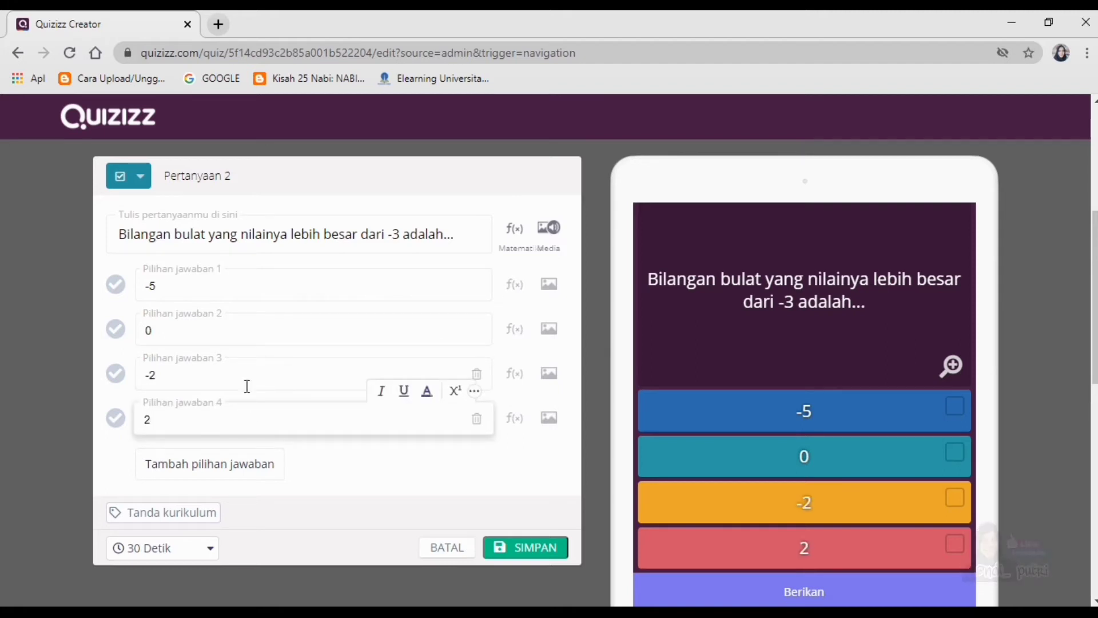
click(249, 325)
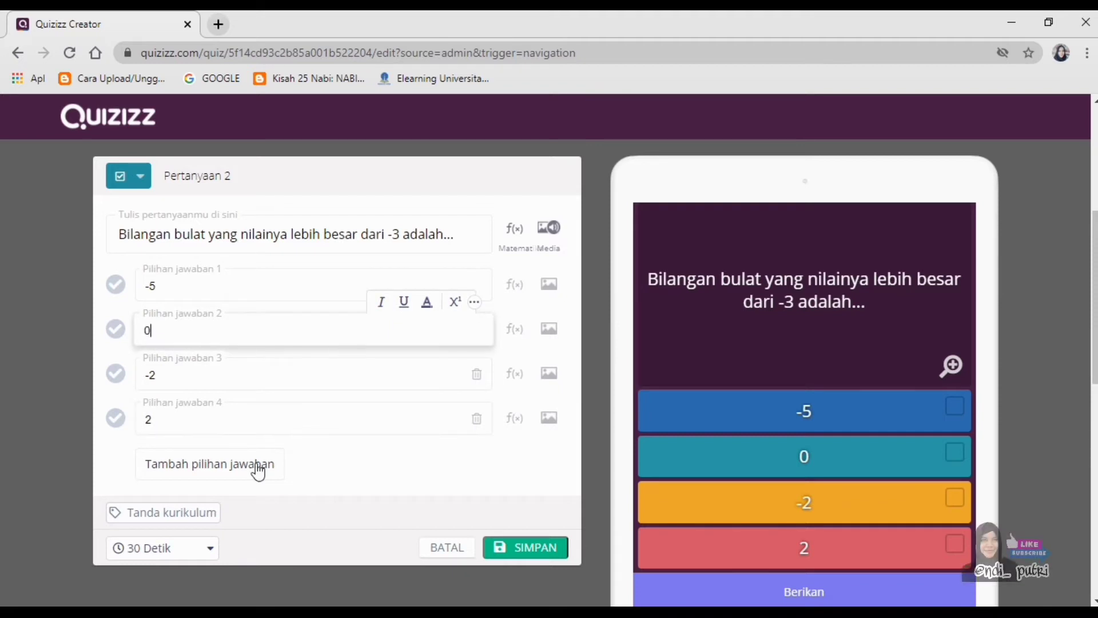
click(346, 476)
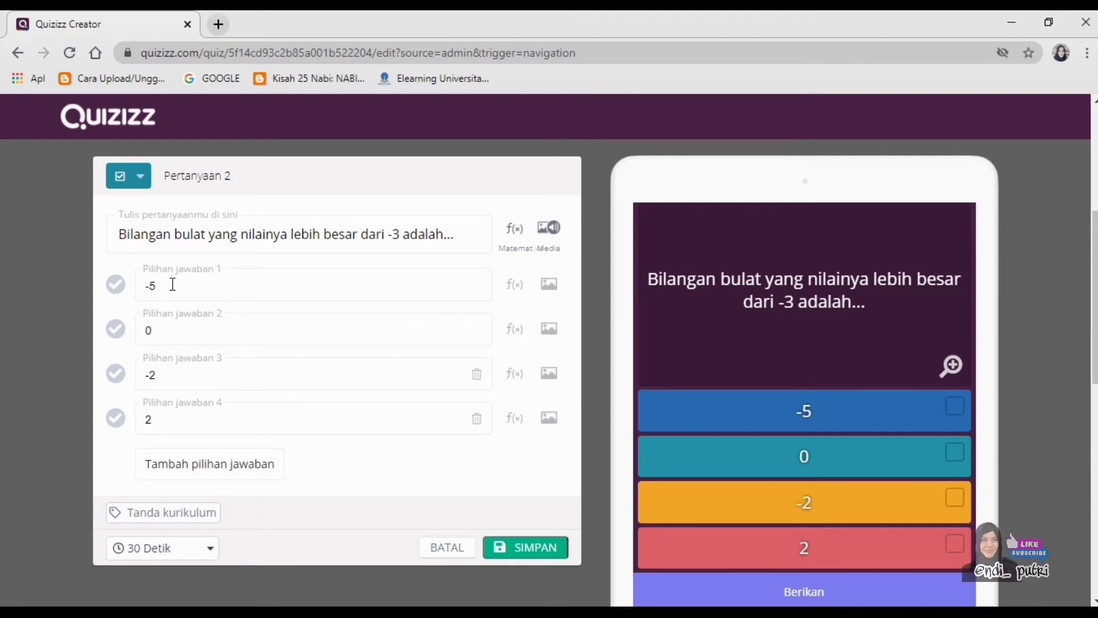
Mark 0 and -2 as correct answers and change the fourth answer option to -6.
click(114, 330)
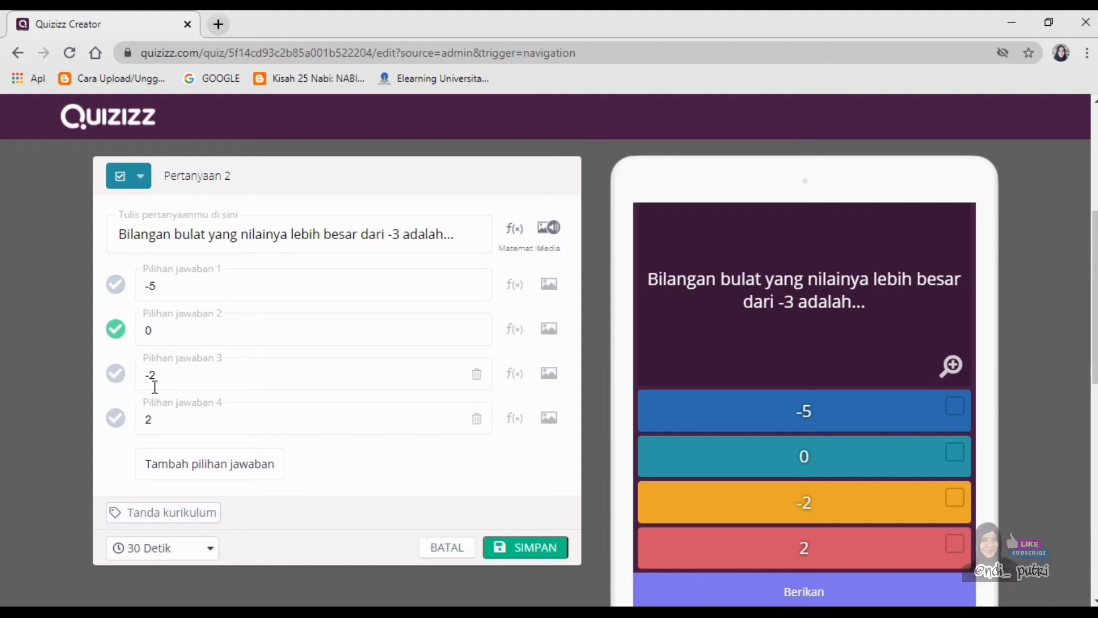
click(115, 374)
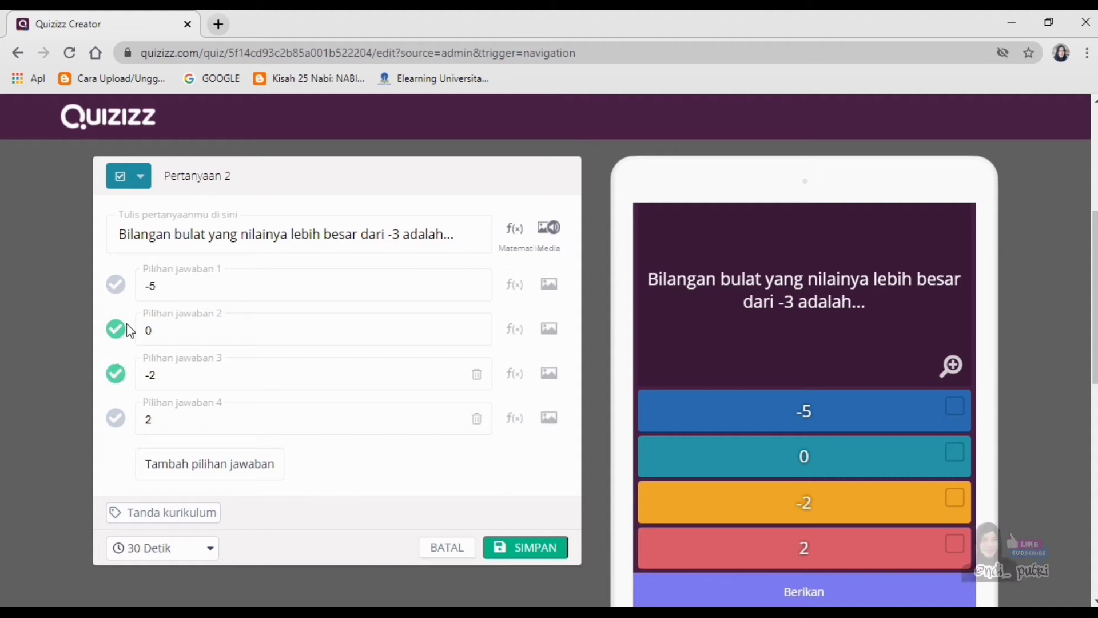
click(155, 420)
key(BackSpace)
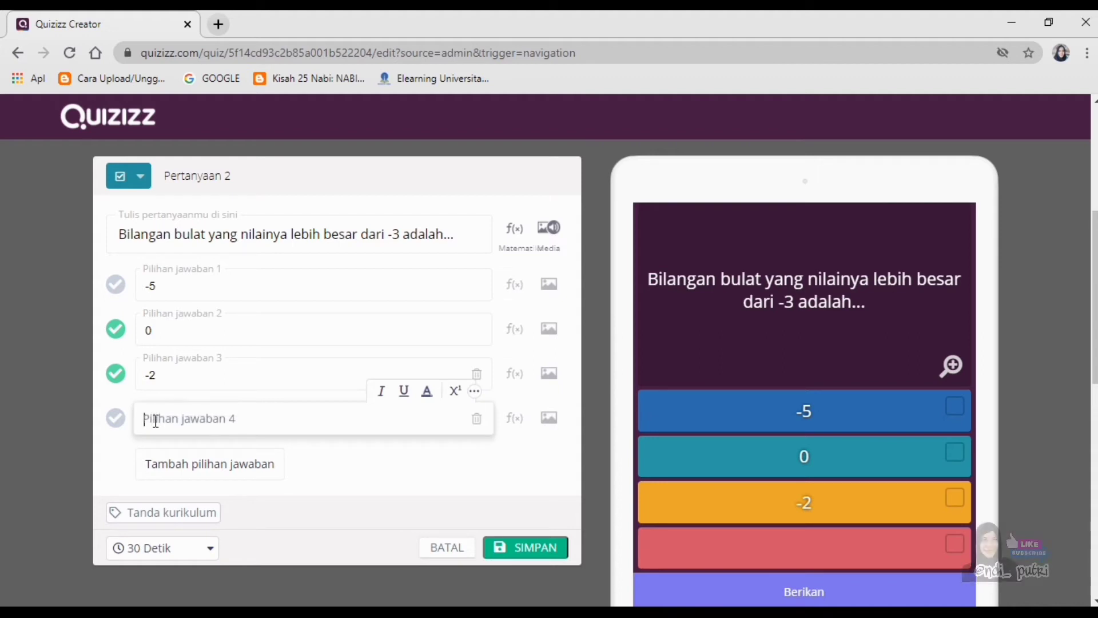
text(-)
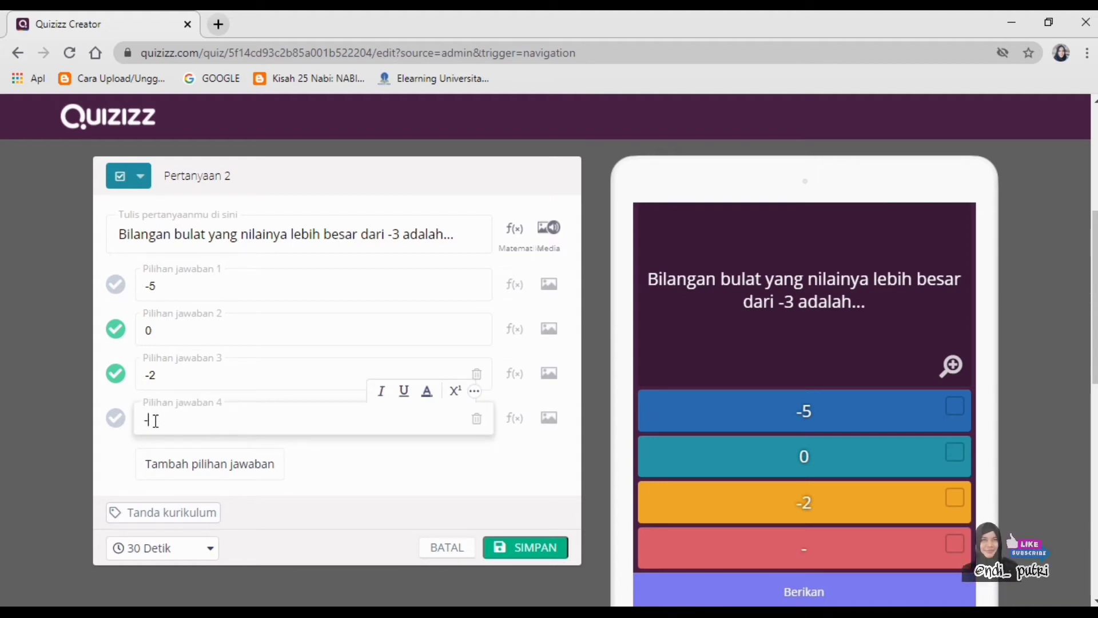
text(6)
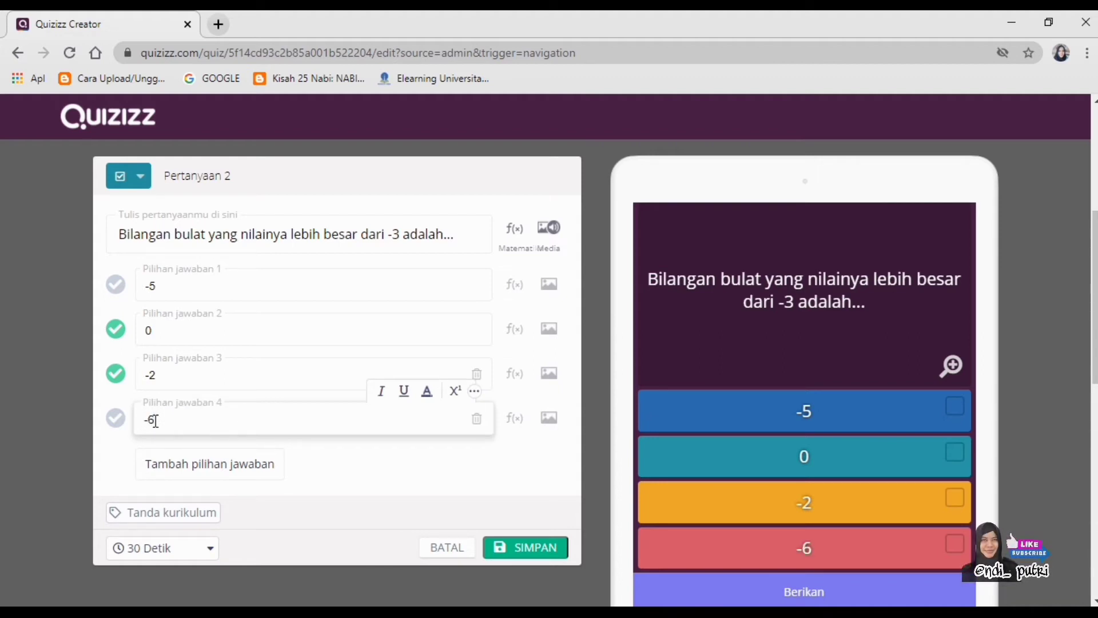
click(396, 484)
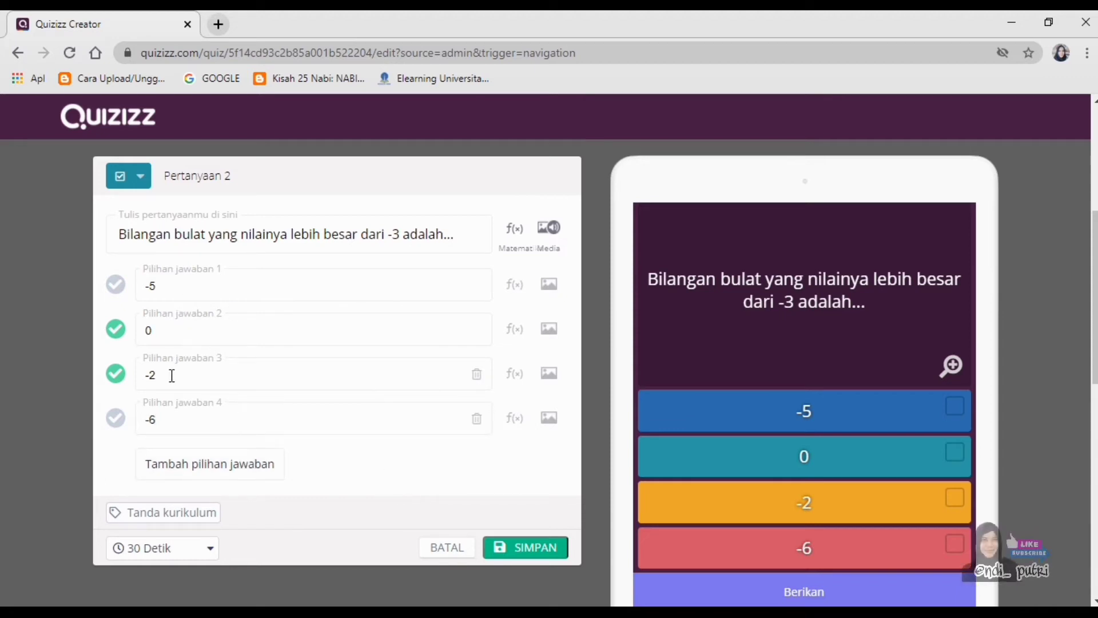
Set the second question's time limit to 20 seconds (20 Detik) and save the question.
click(206, 550)
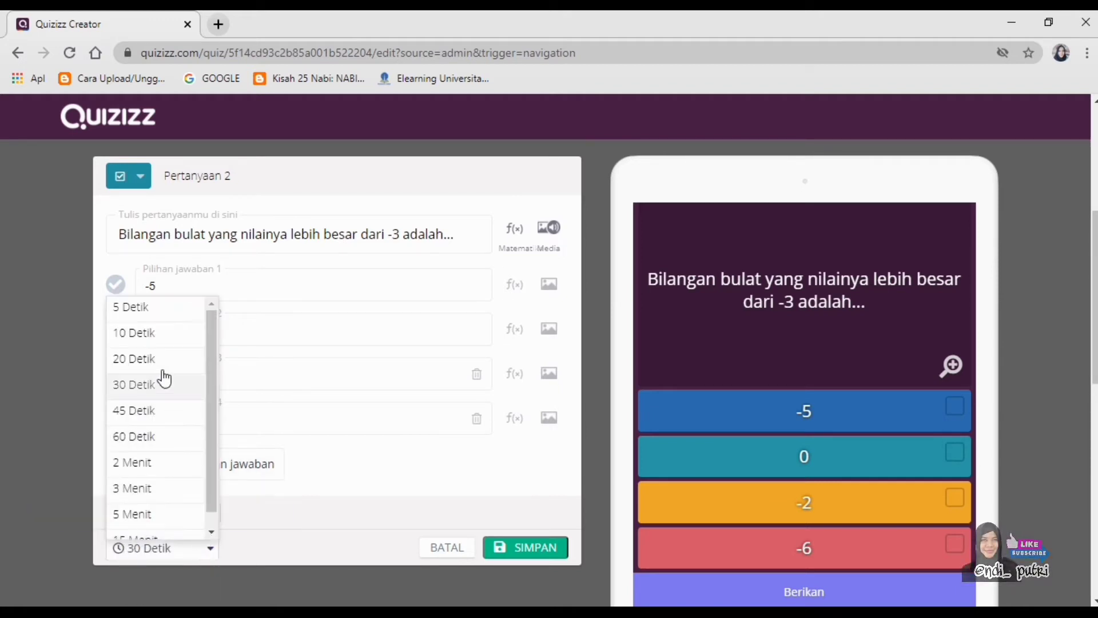
click(162, 359)
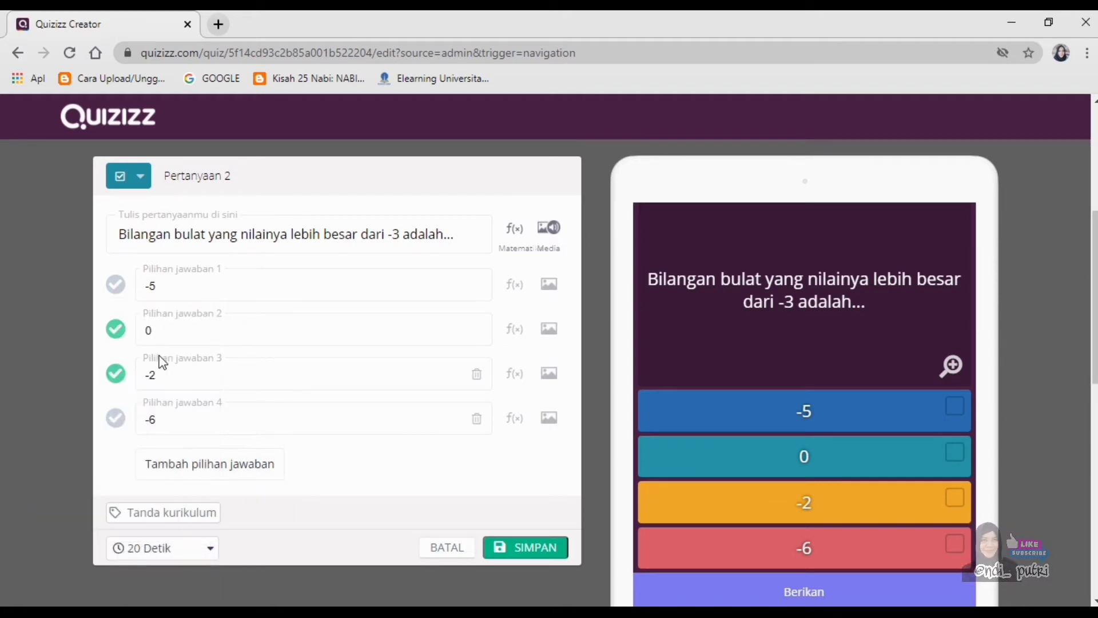
click(531, 551)
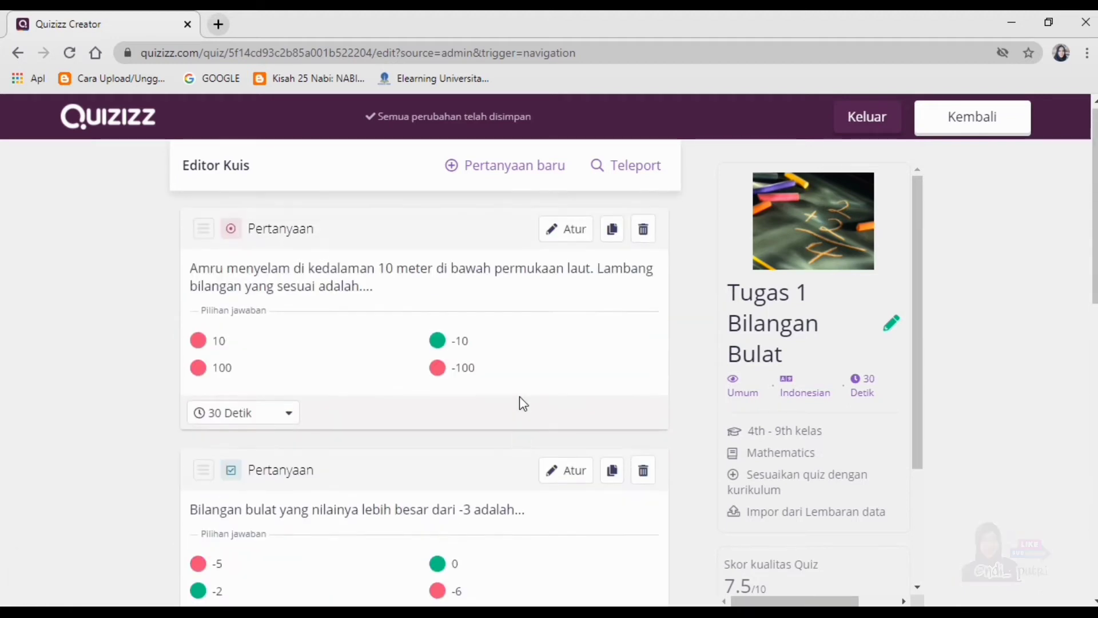
scroll(519, 396, down, 8)
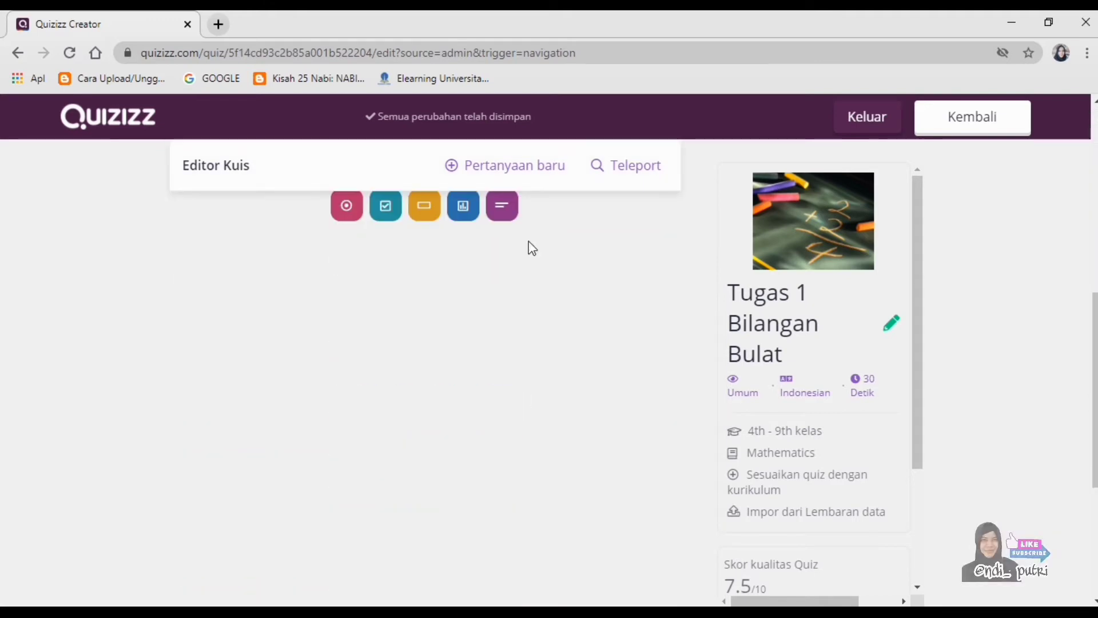
Add a fill-in-the-blank (Isi bagian yang kosong) question with the text "Bilangan "Negatif Dua Ratus Dua" ditulis....".
click(530, 170)
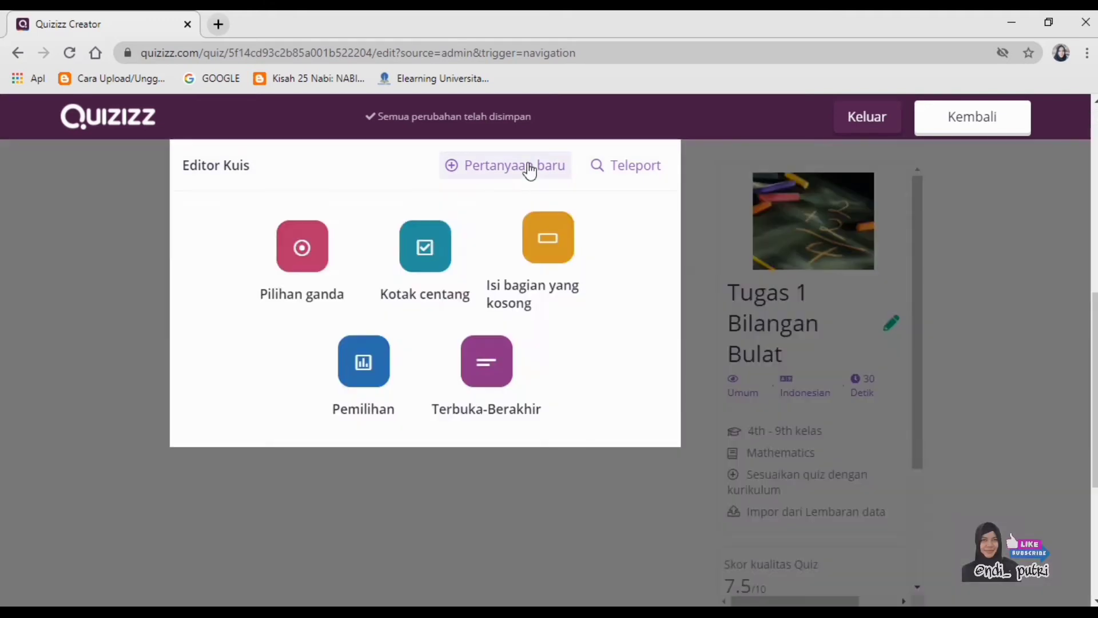
click(547, 234)
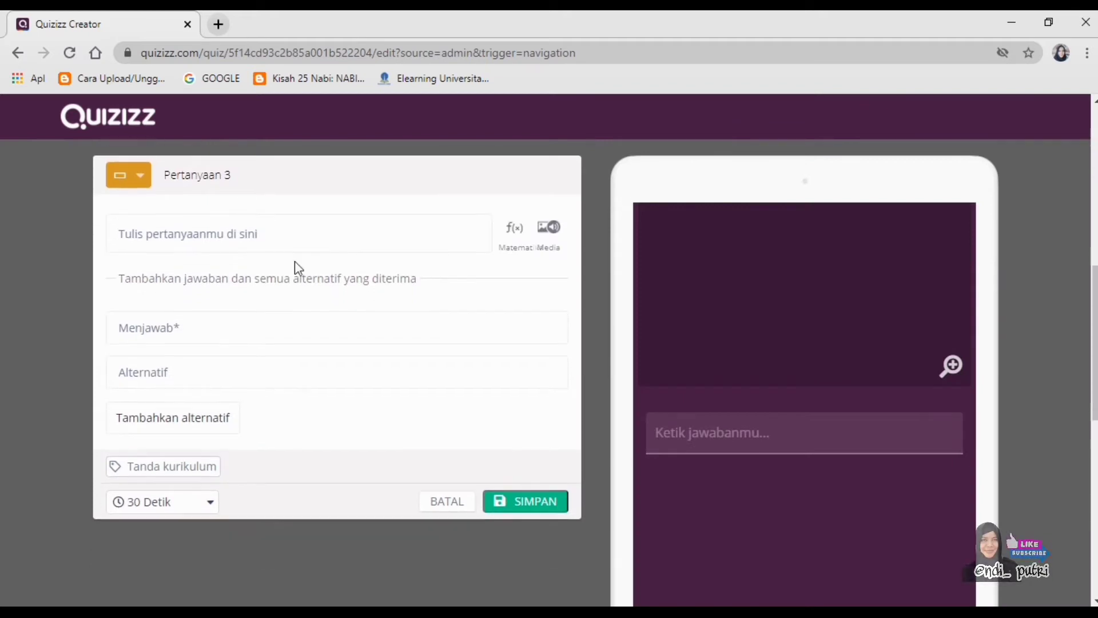
click(268, 235)
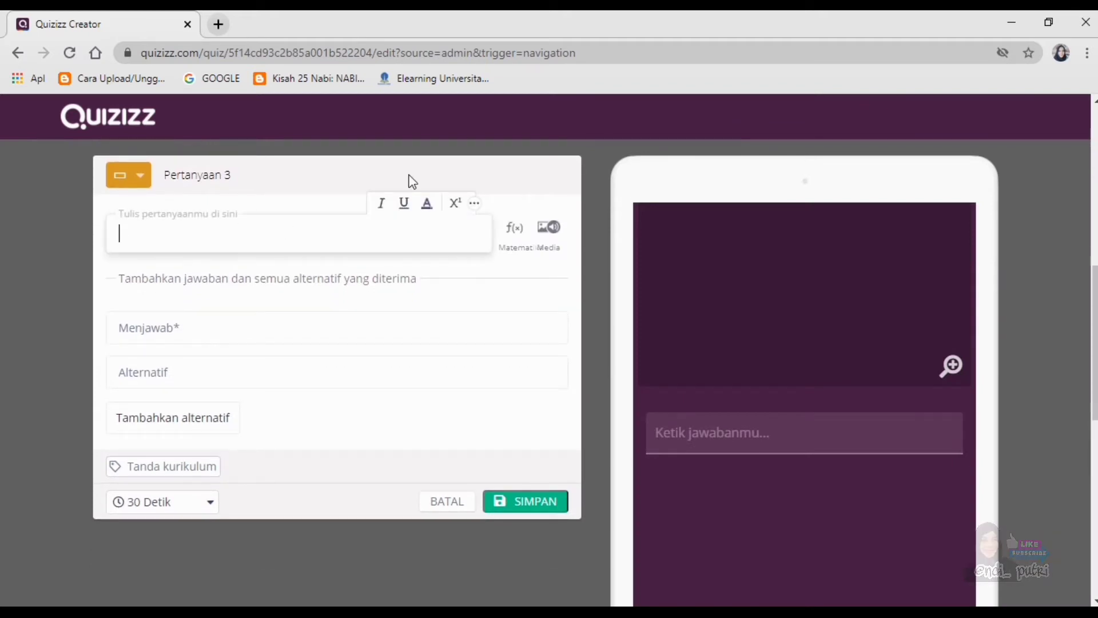
text(Bilangan)
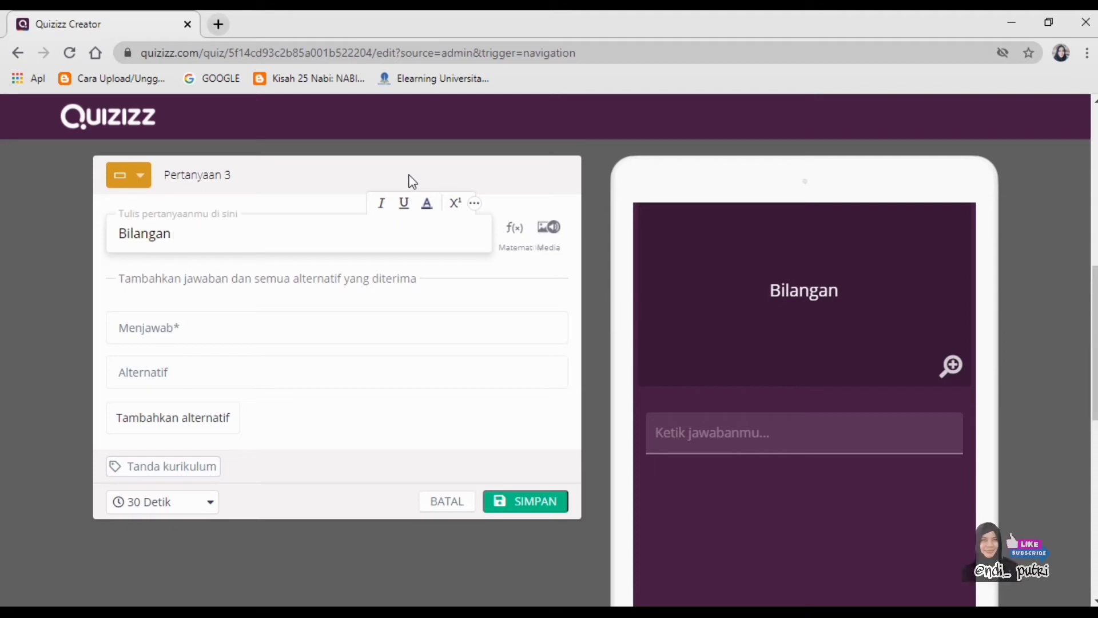
text( Nega)
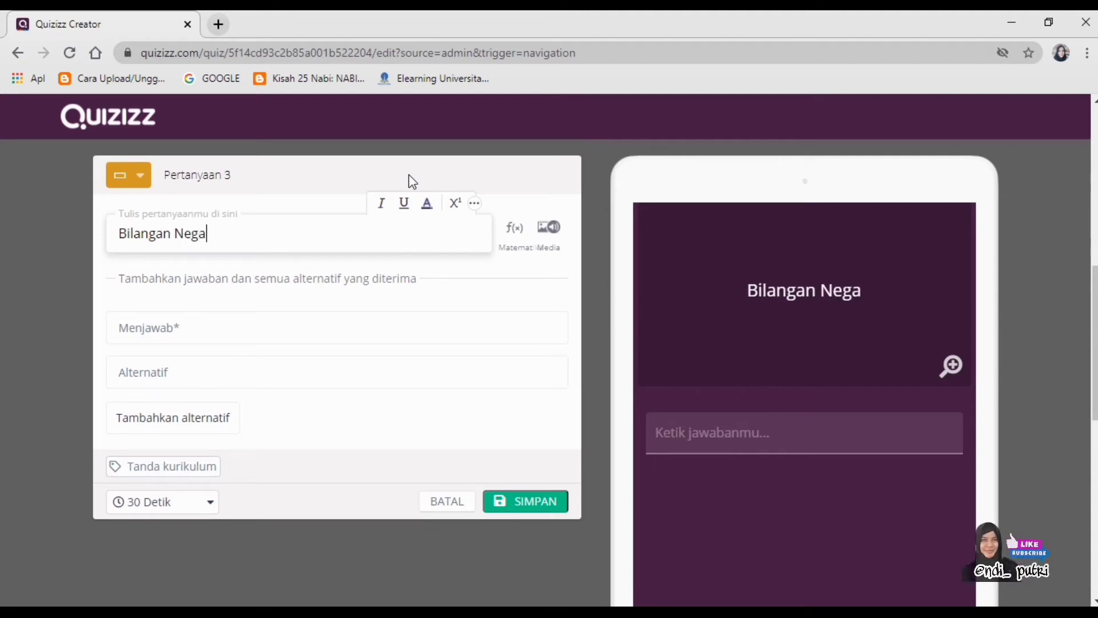
text(tif Du)
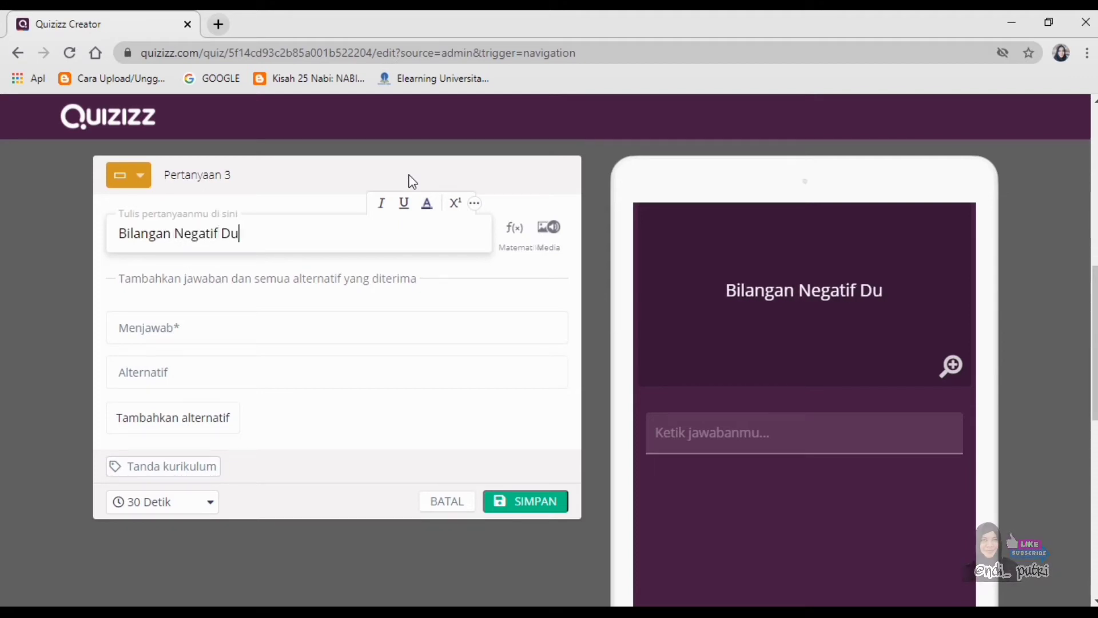
text(a \)
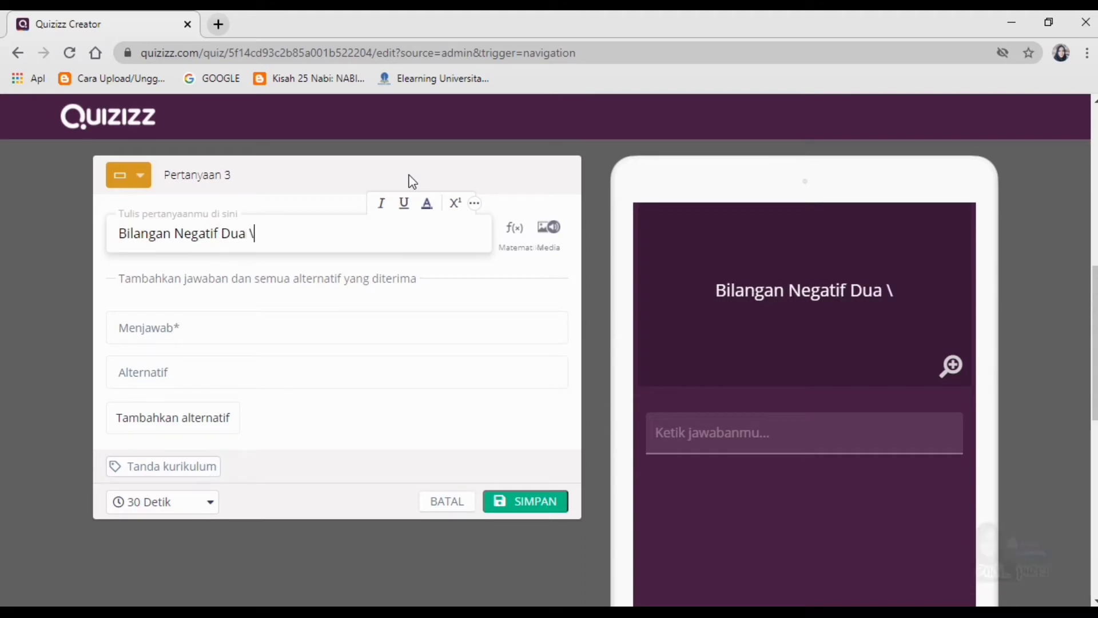
text(\)
key(BackSpace)
key(BackSpace)
key(BackSpace)
key(BackSpace)
key(BackSpace)
key(BackSpace)
key(BackSpace)
key(BackSpace)
key(BackSpace)
key(BackSpace)
key(BackSpace)
key(BackSpace)
key(BackSpace)
key(BackSpace)
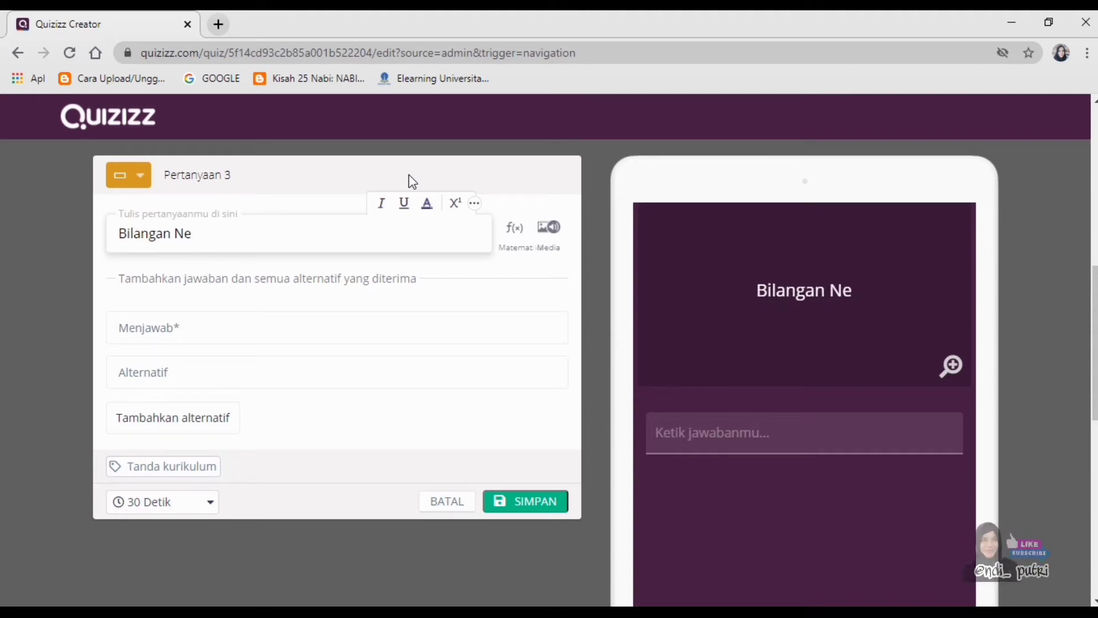
text(")
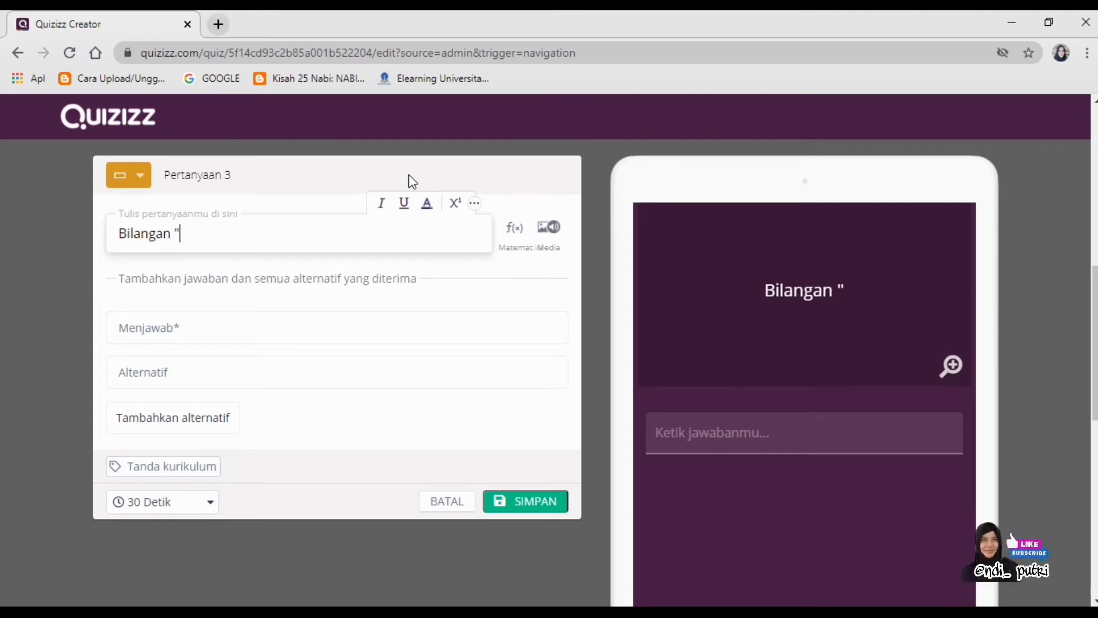
text(Negatif )
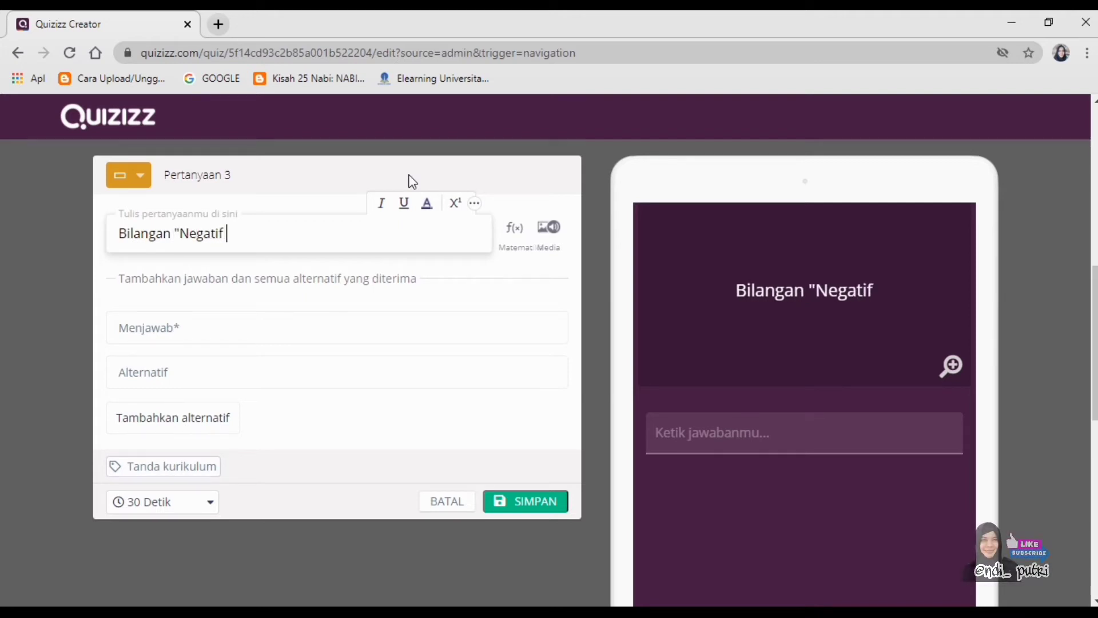
text(Dua )
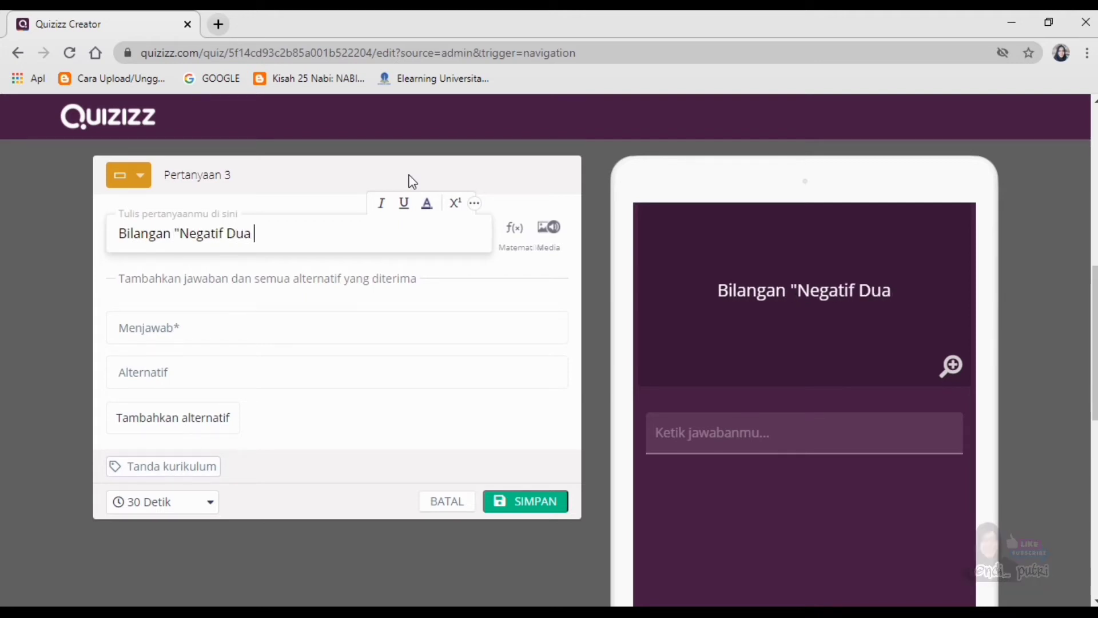
text(Ratus )
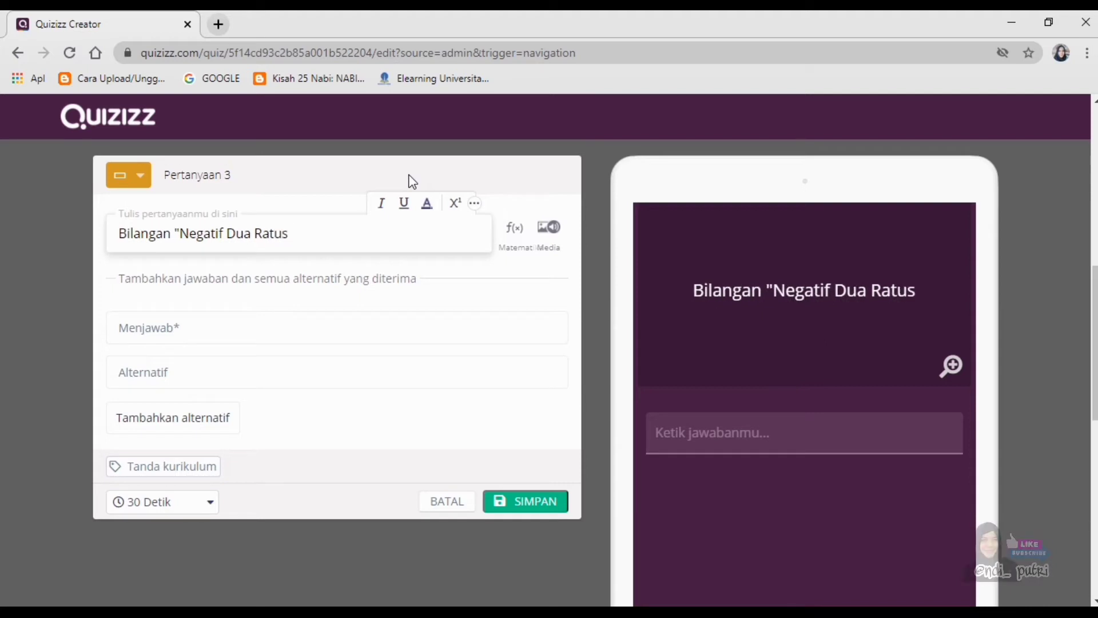
text(Dua )
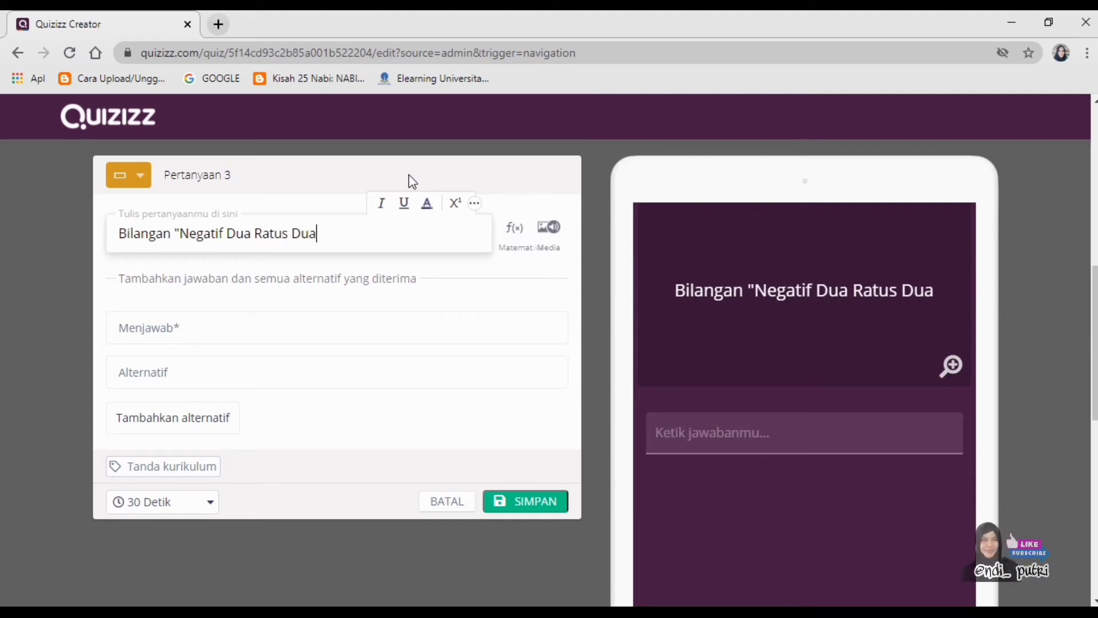
text(" ditulis)
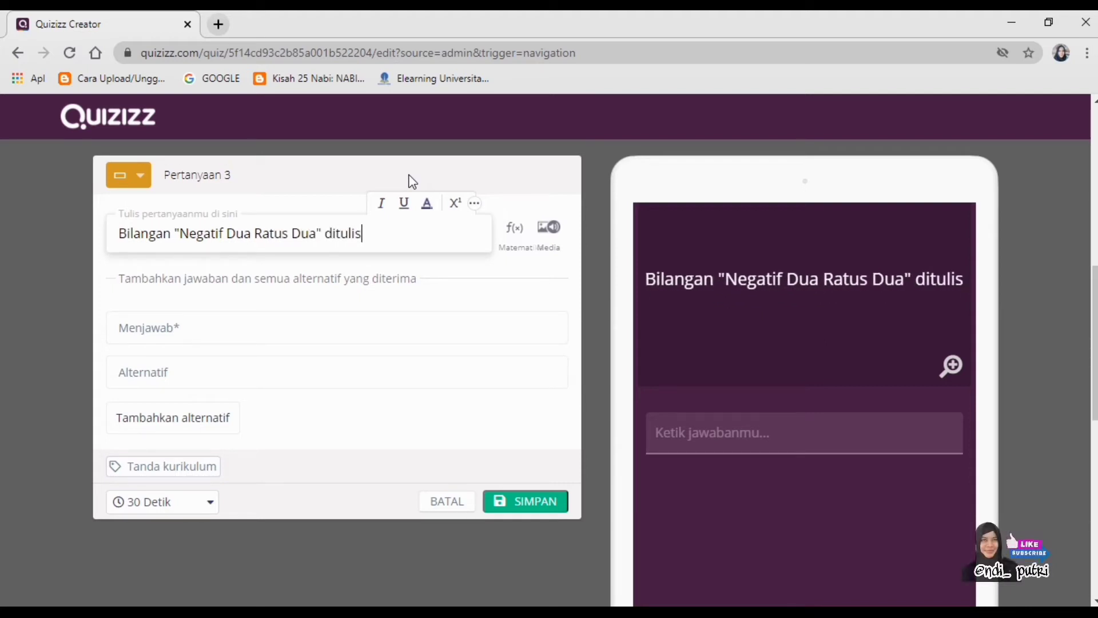
text(....)
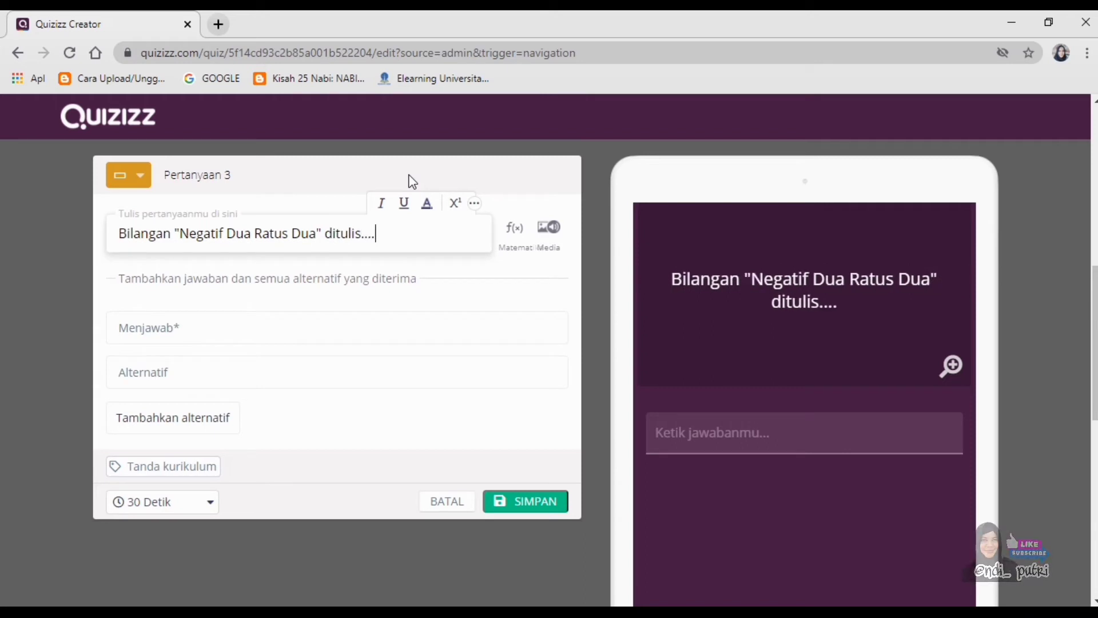
Enter -202 as the accepted answer of the third question, leaving the alternative answer empty.
scroll(322, 439, up, 2)
click(292, 410)
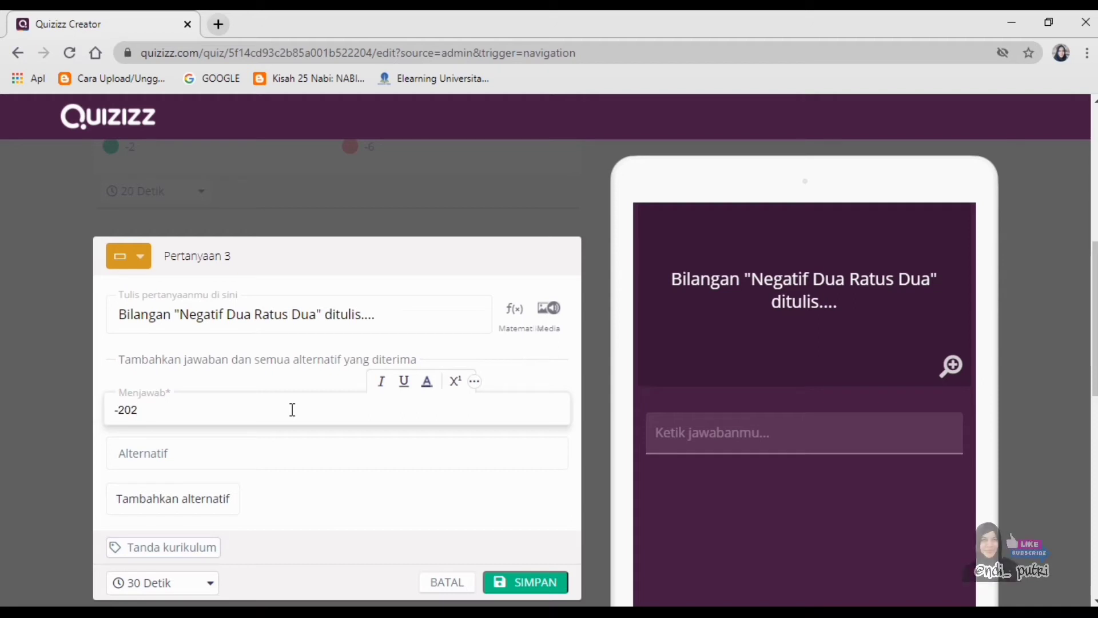
scroll(292, 410, down, 3)
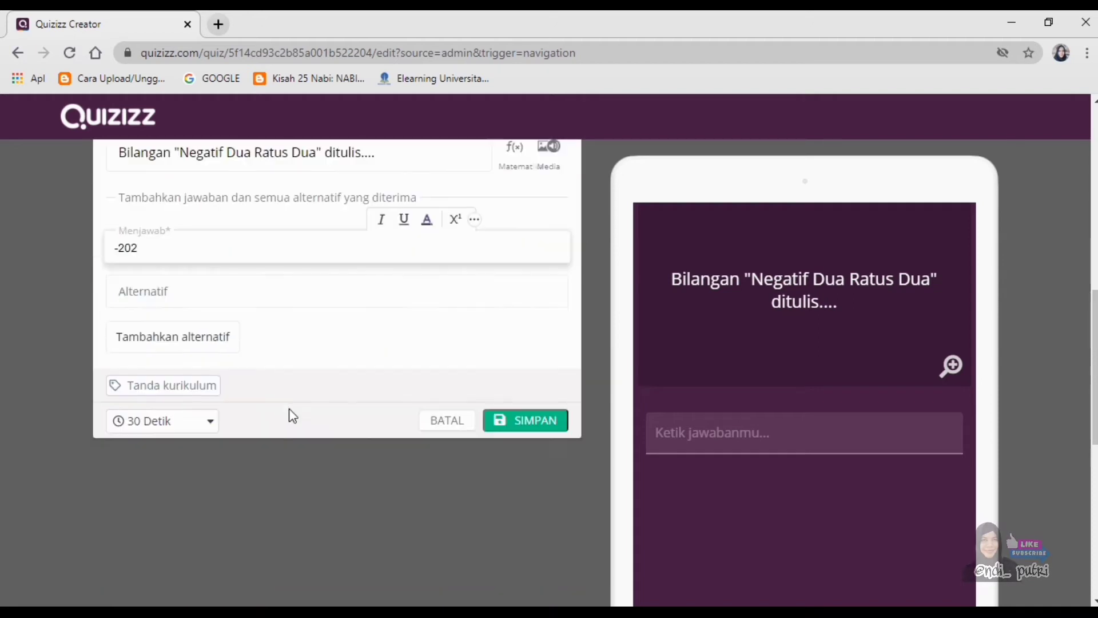
click(263, 303)
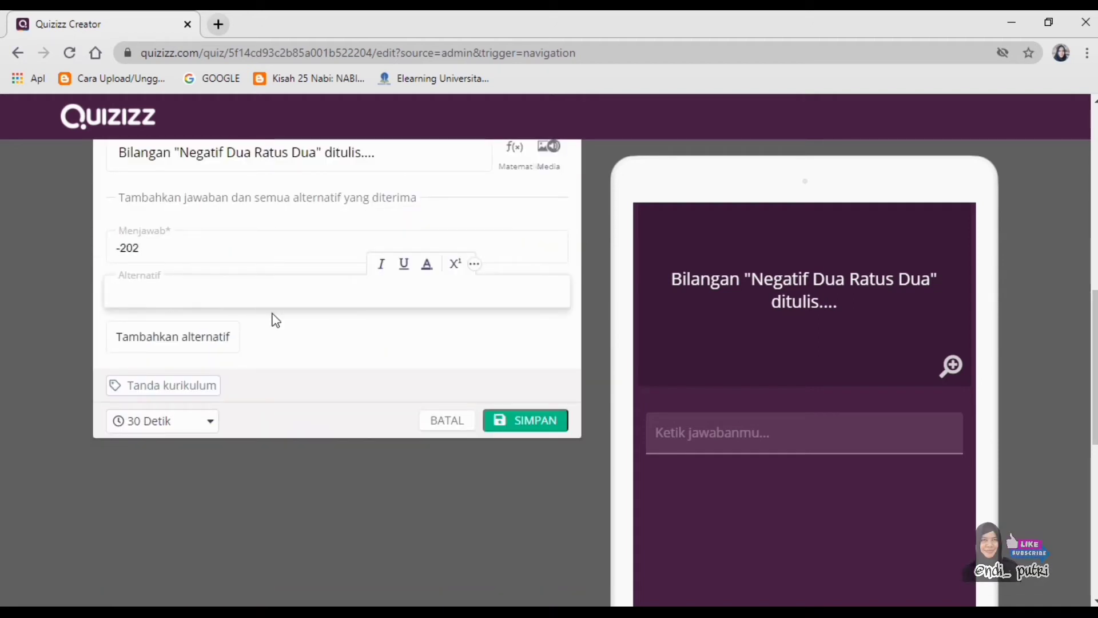
scroll(275, 319, up, 2)
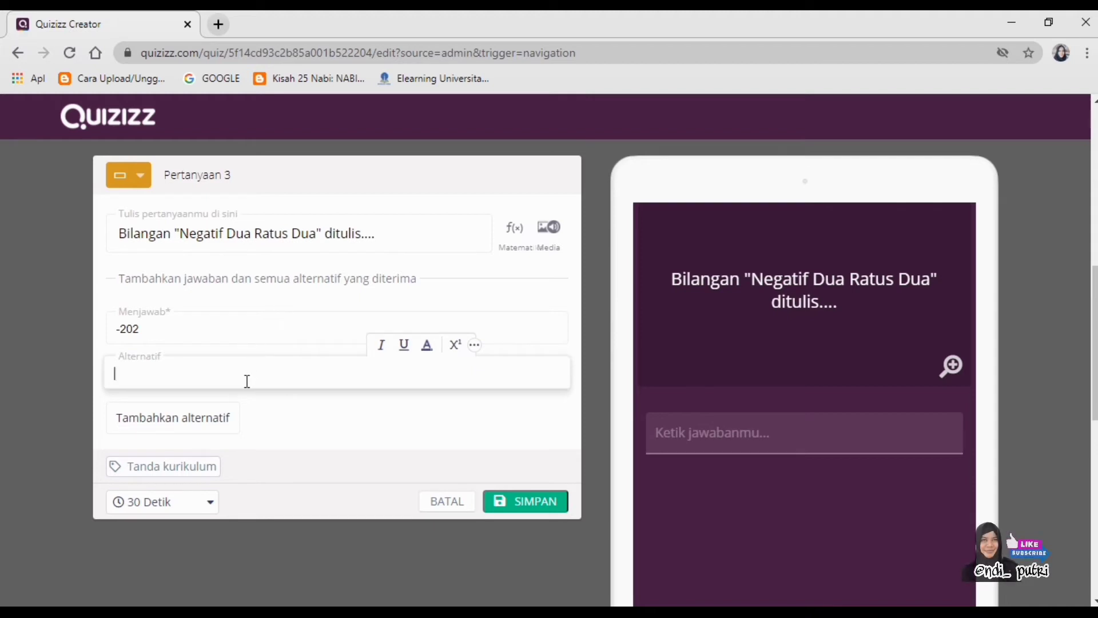
click(252, 328)
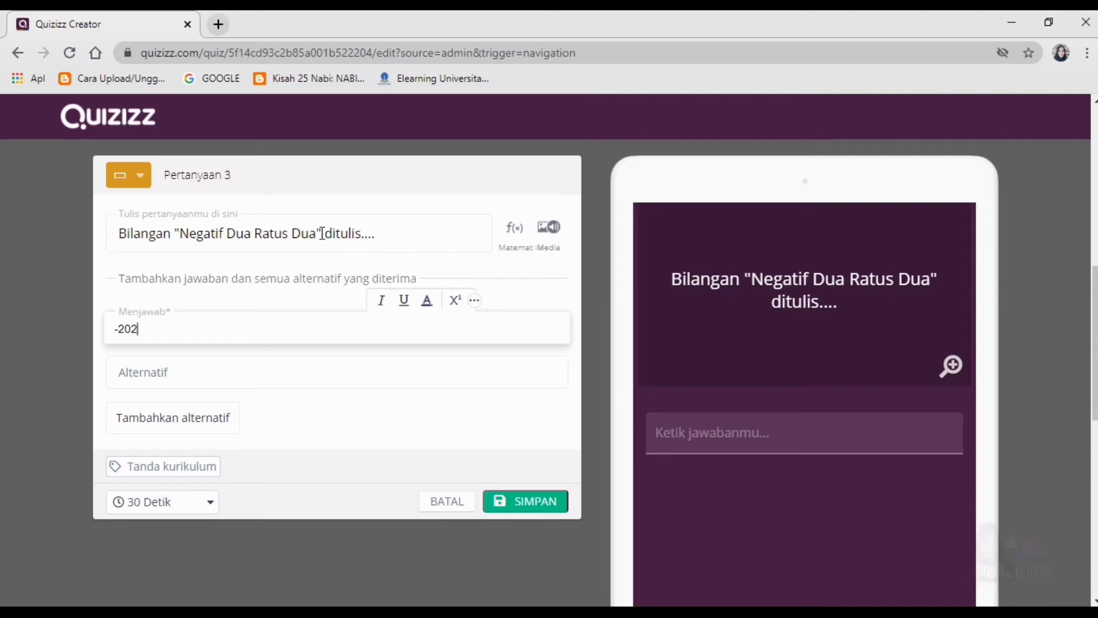
Set the third question's time limit to 20 seconds (20 Detik) and save the question.
click(210, 502)
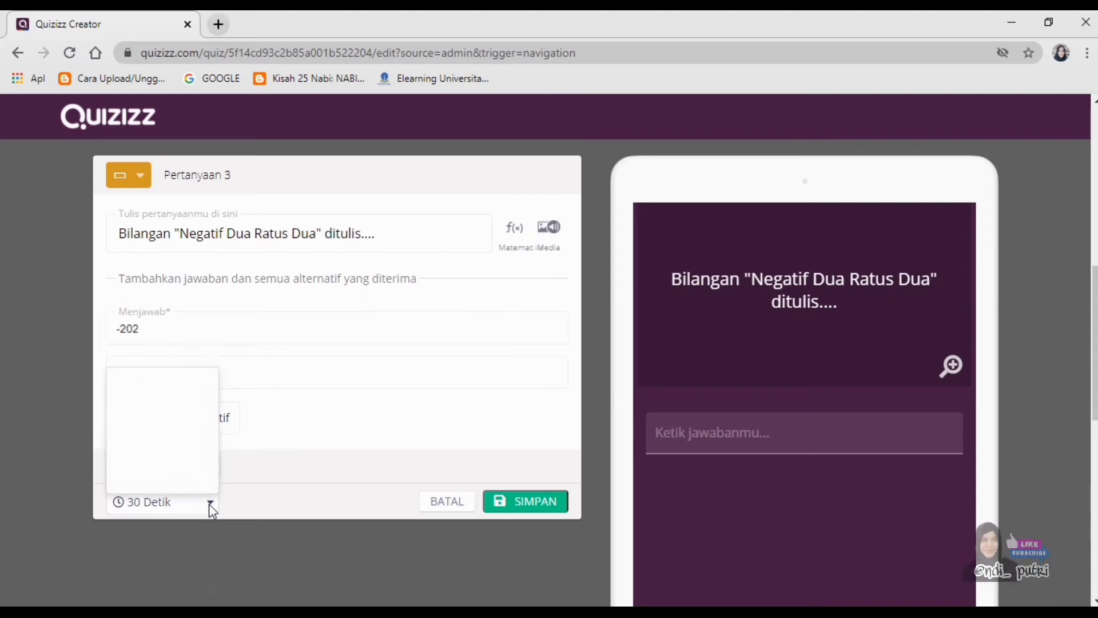
click(155, 313)
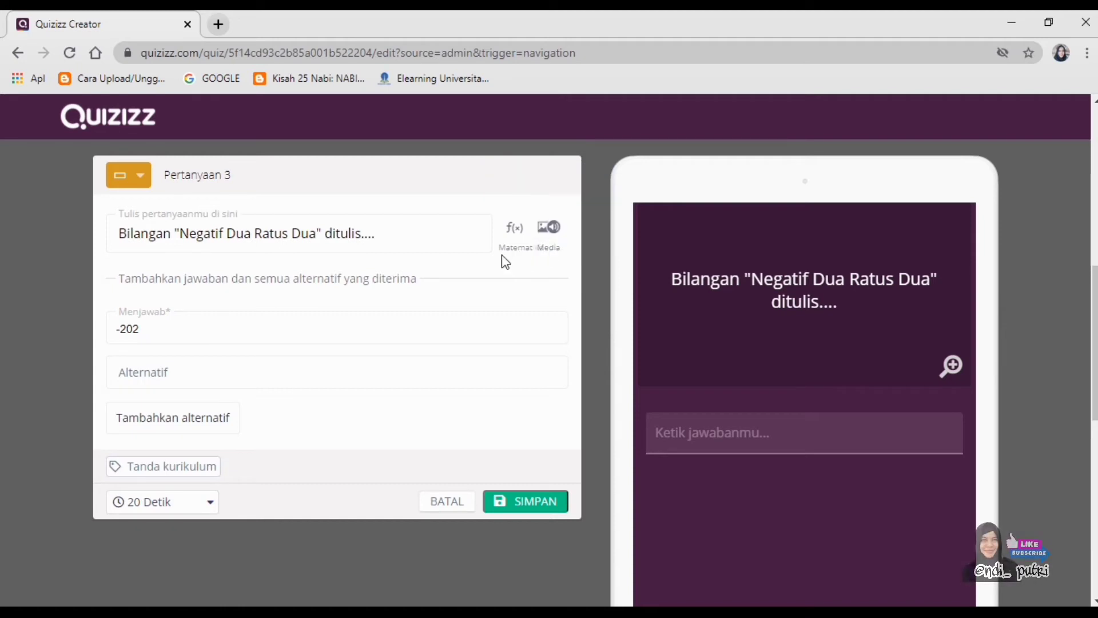
click(517, 509)
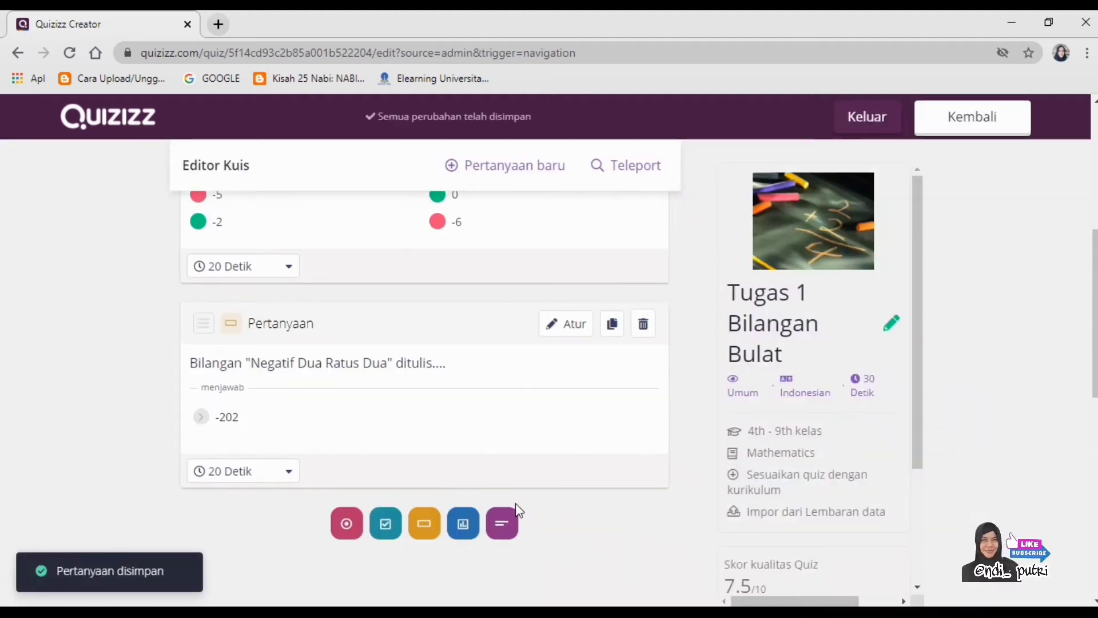
Add a multiple-choice (Pilihan ganda) question as the fourth question of the quiz.
scroll(516, 503, up, 4)
scroll(515, 504, down, 7)
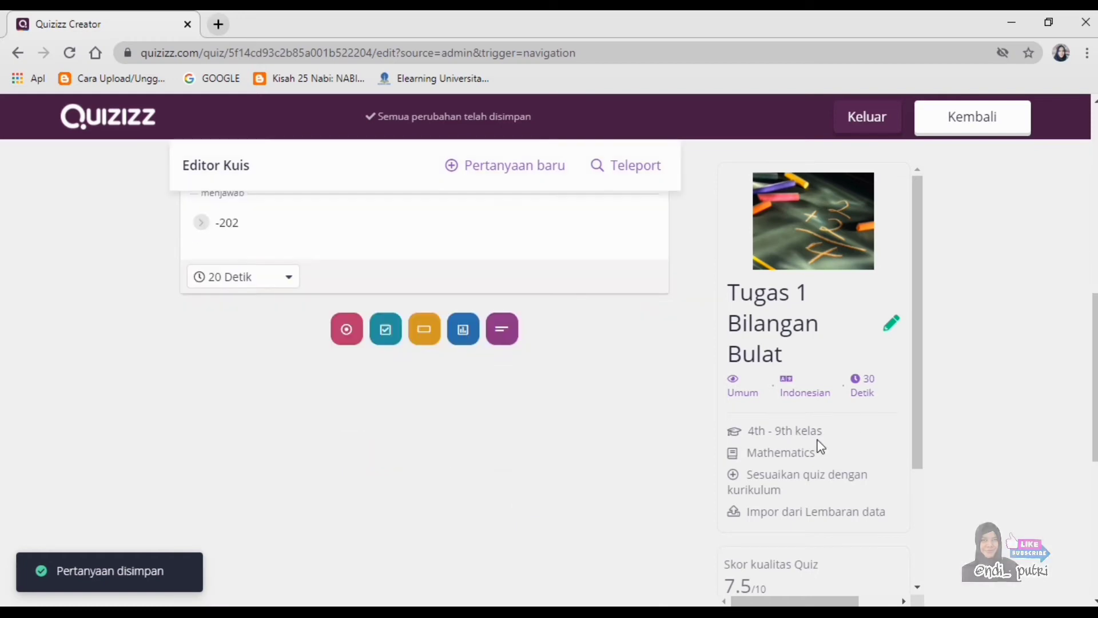
drag(925, 404, 918, 554)
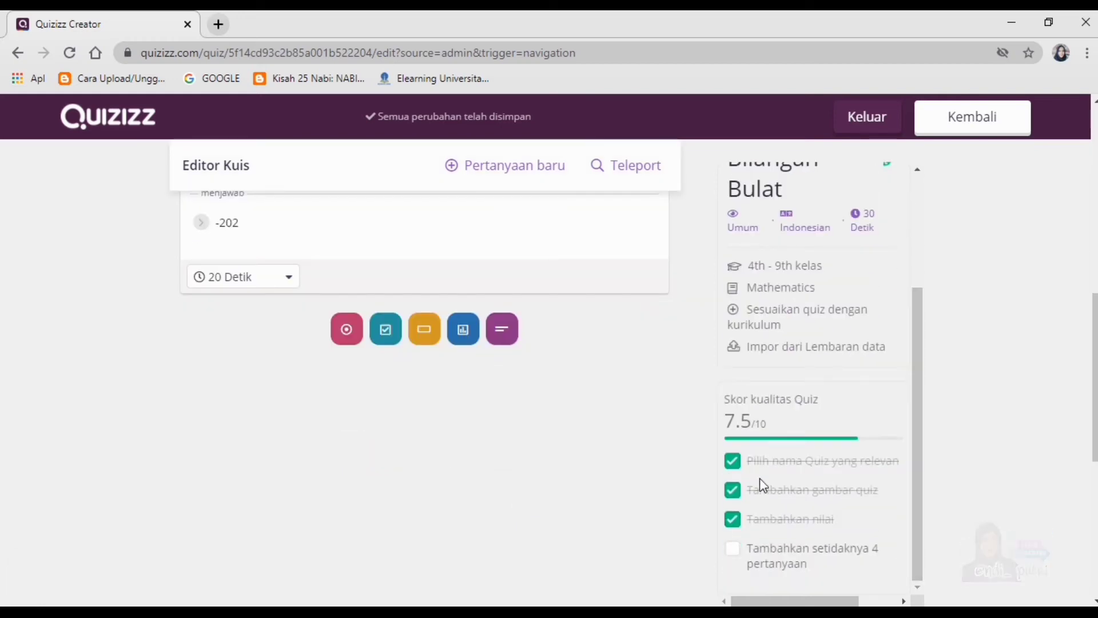
scroll(810, 562, up, 3)
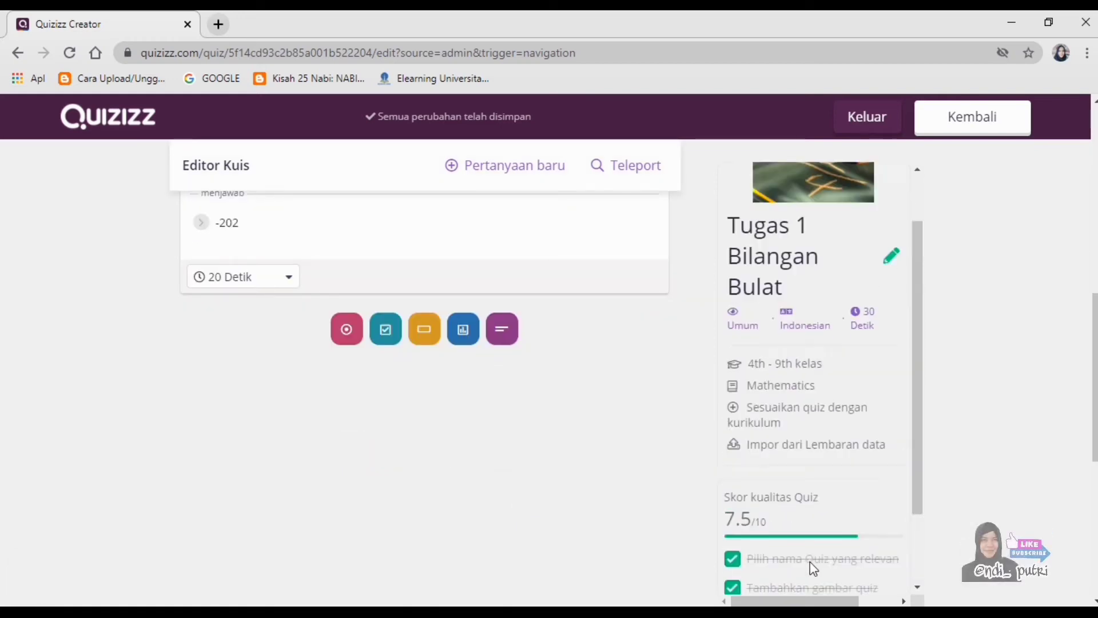
scroll(600, 509, up, 10)
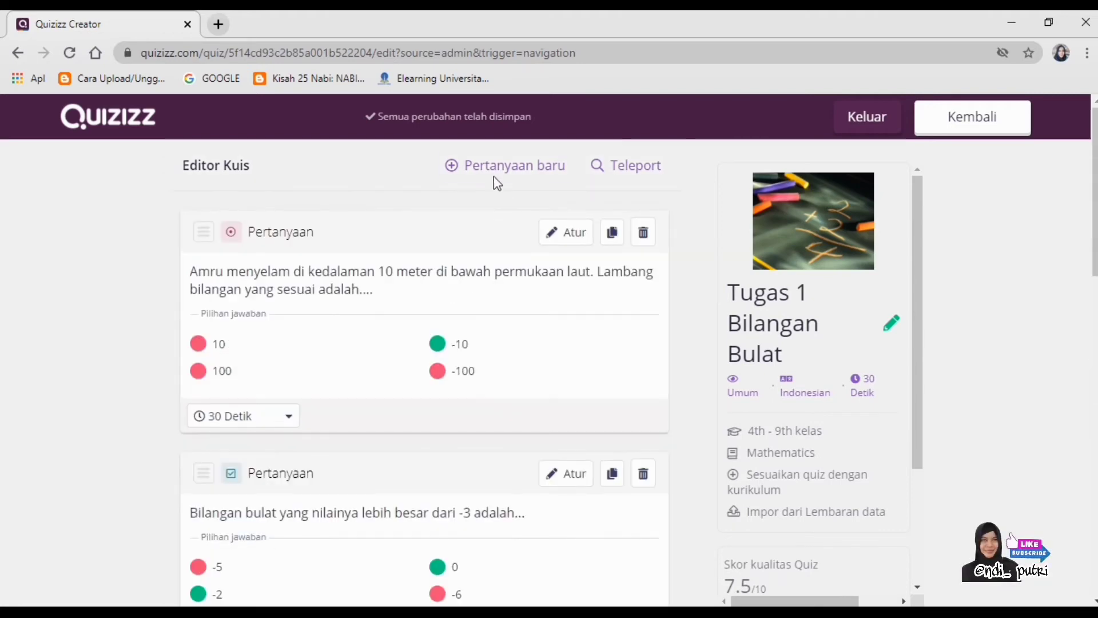
click(494, 171)
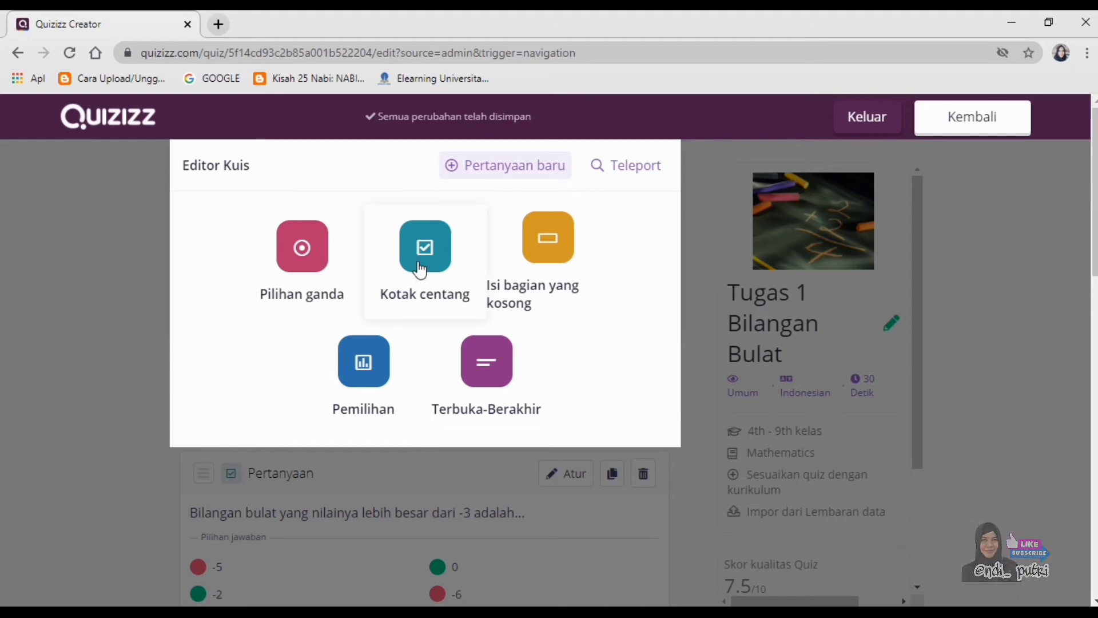
click(311, 253)
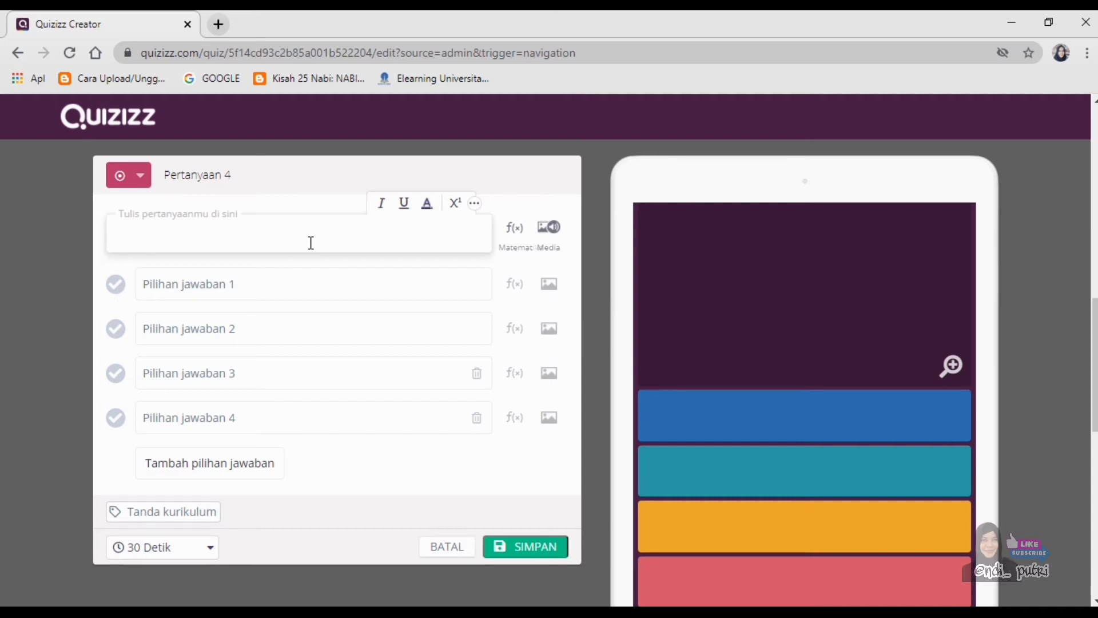
Write the fourth question's text as "Zizi berada di posisi nol. Ia lalu mundur 5 langkah. Sekarang Zizi berada di posisi...".
text(izi)
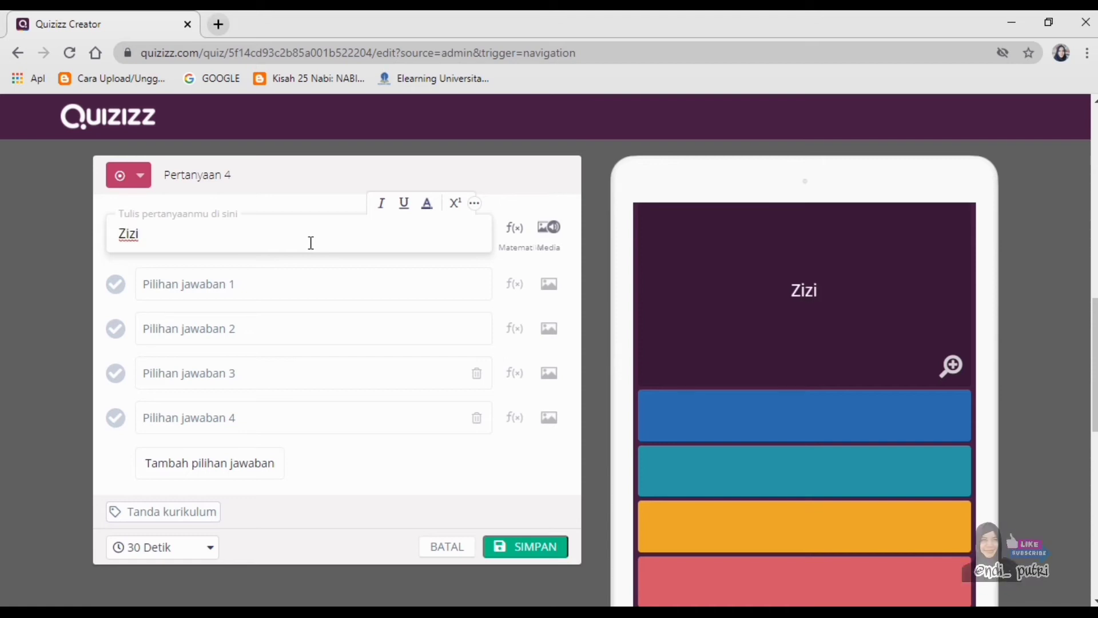
text( berada di po)
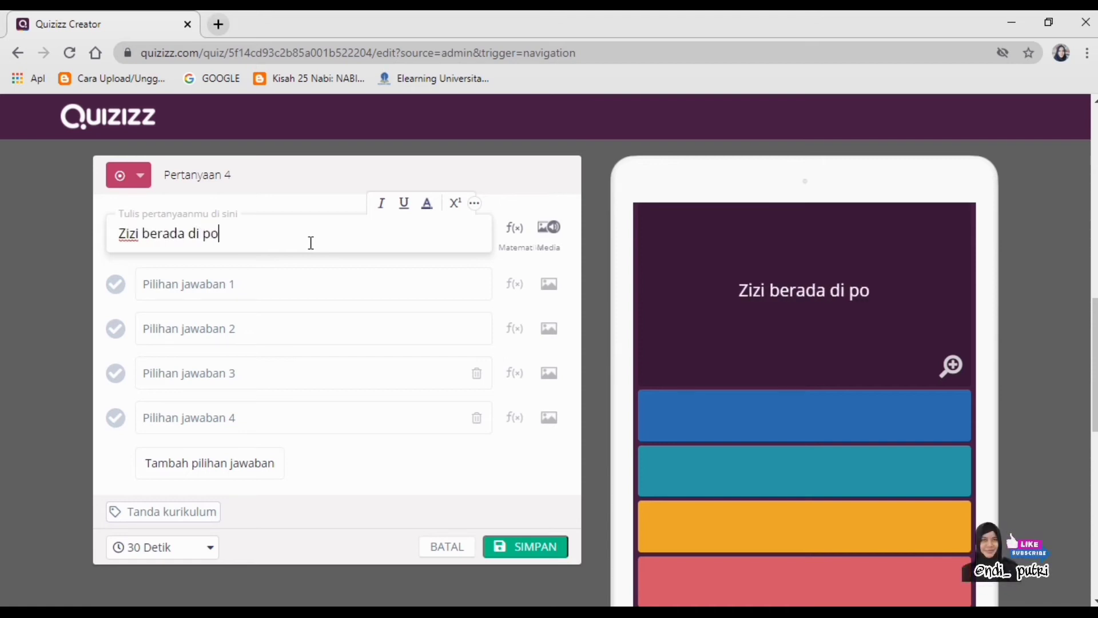
text(sisi no)
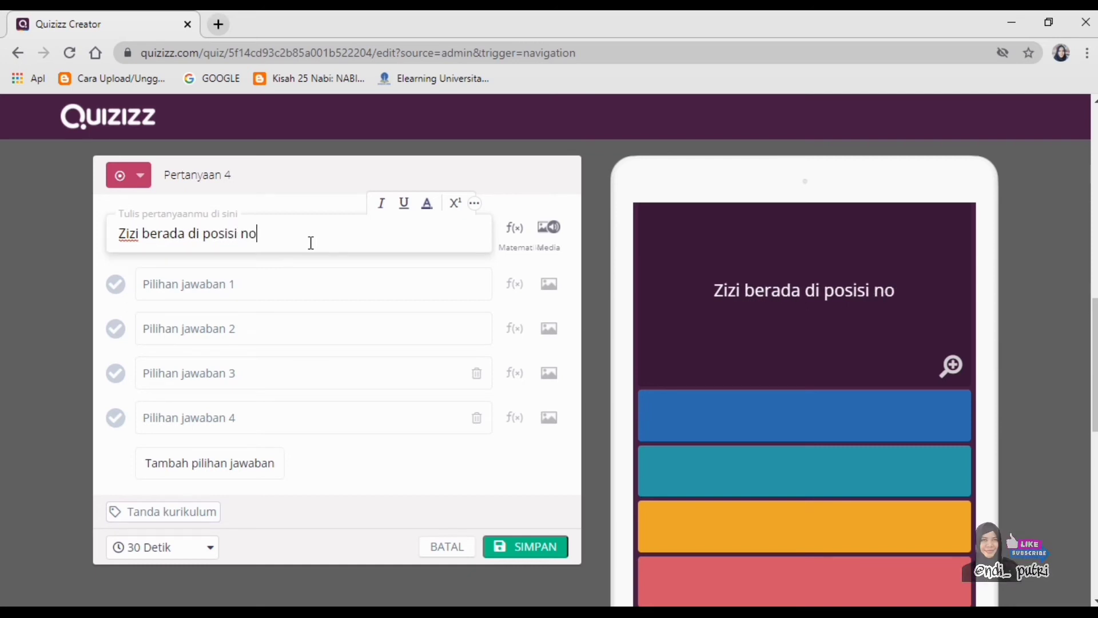
text(l. I)
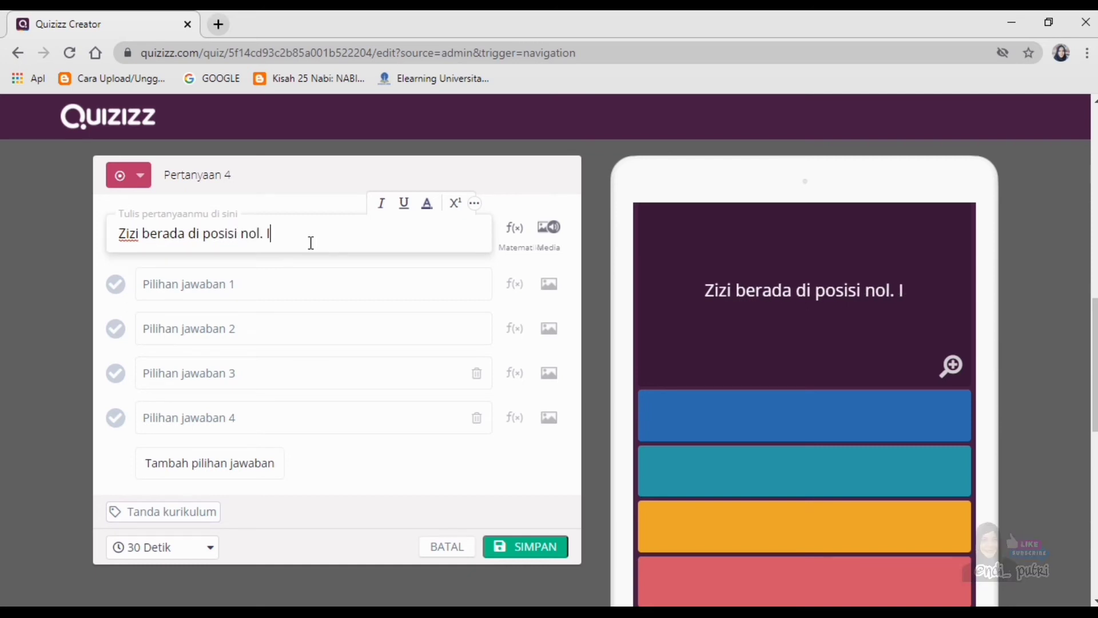
text(a lalu m)
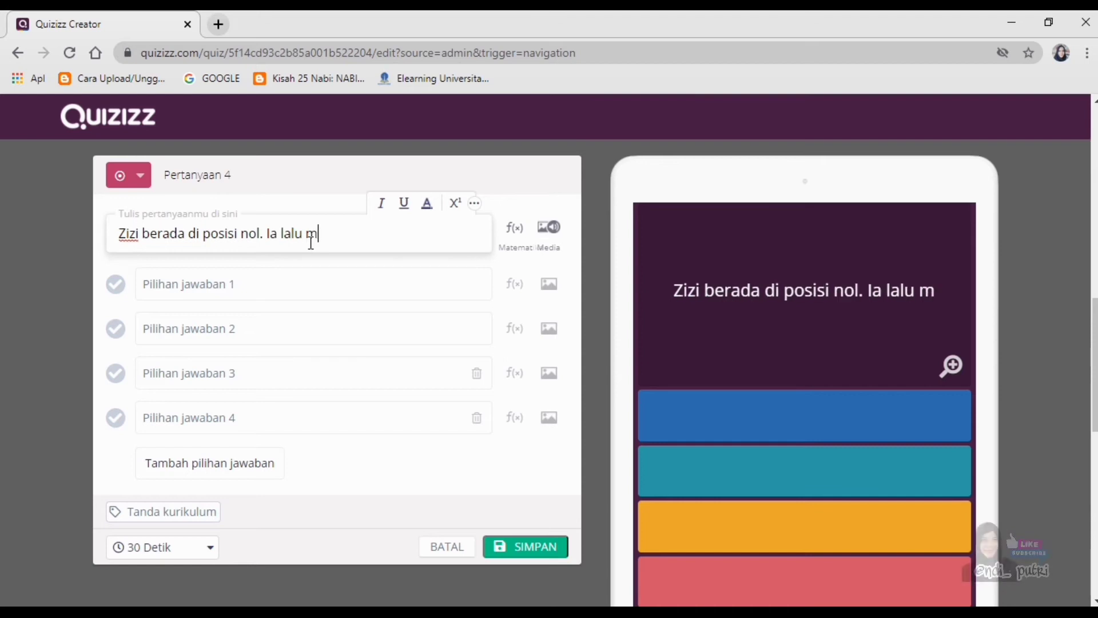
text(undur 5 langkah)
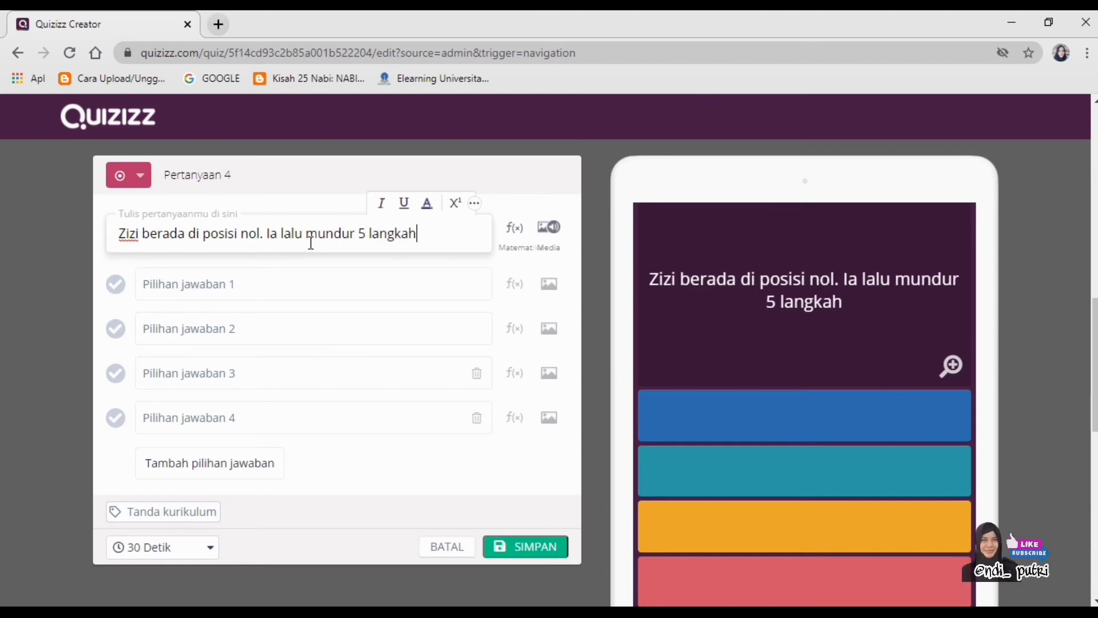
text(. Se)
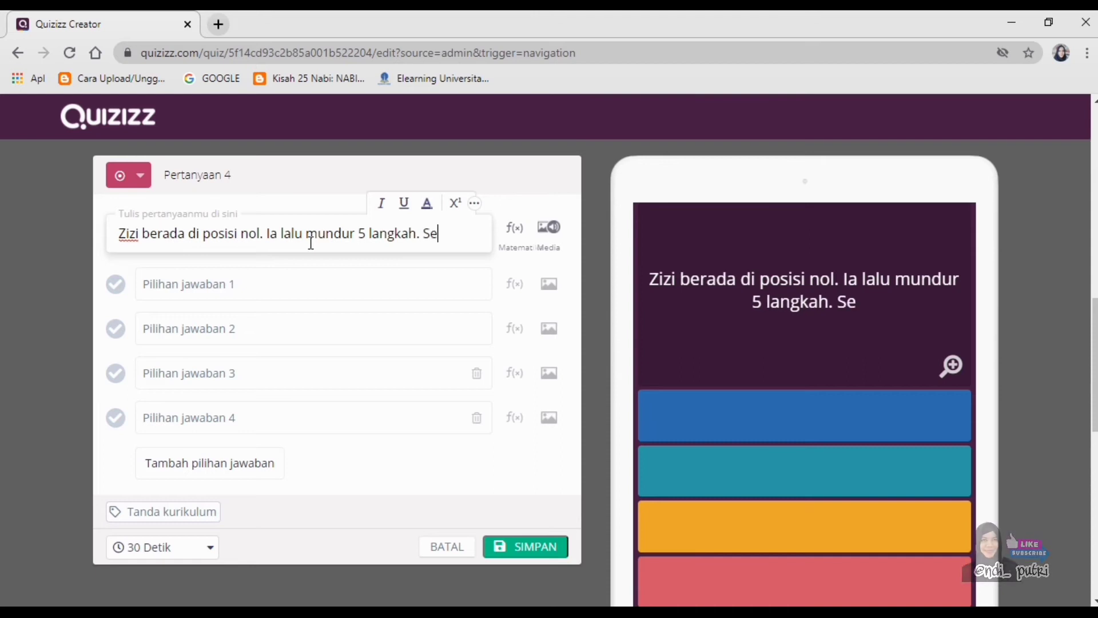
text(karang)
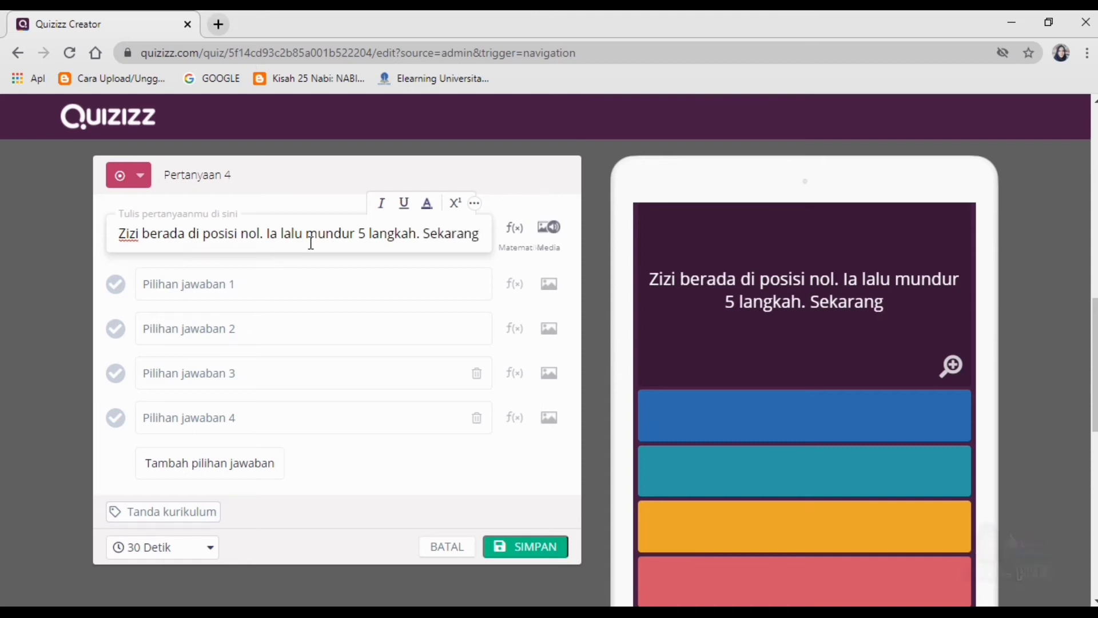
text( Zizi berad)
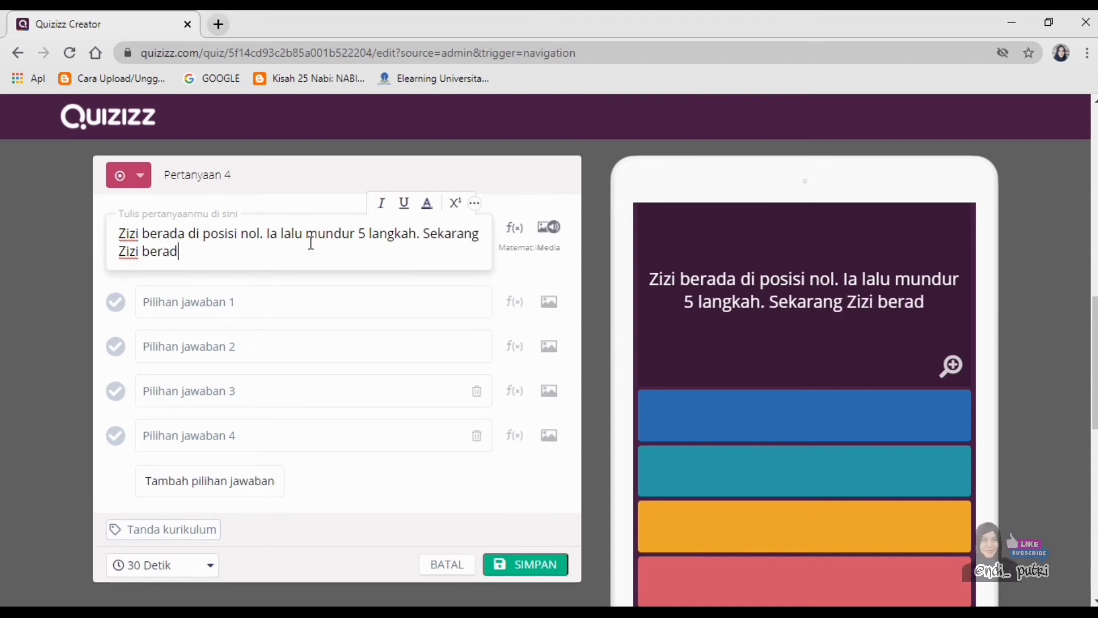
text(a di po)
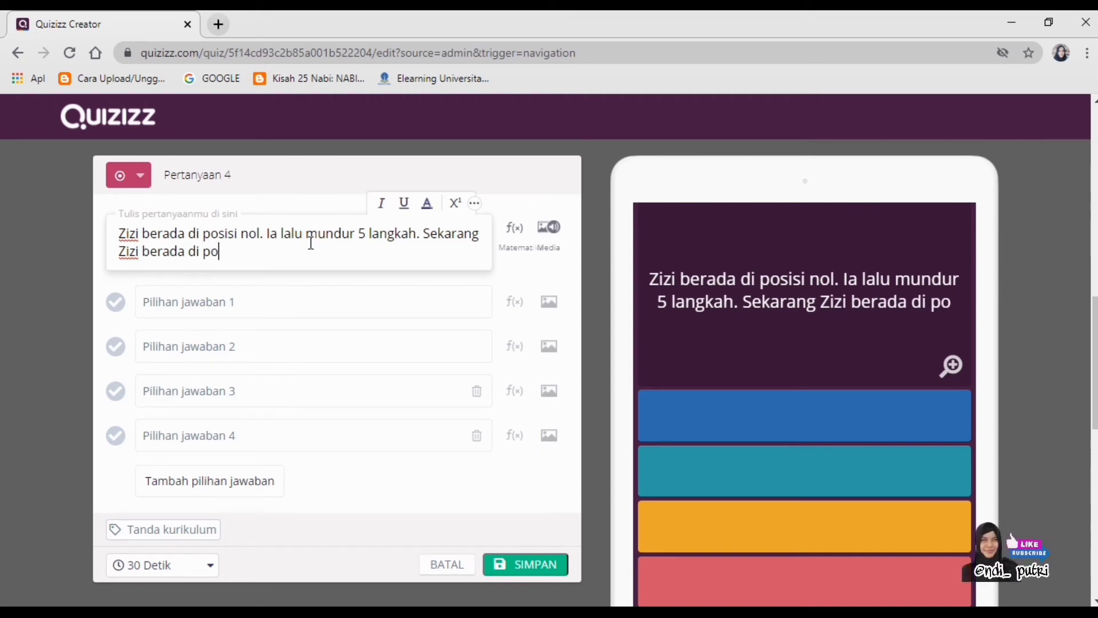
text(sisi...)
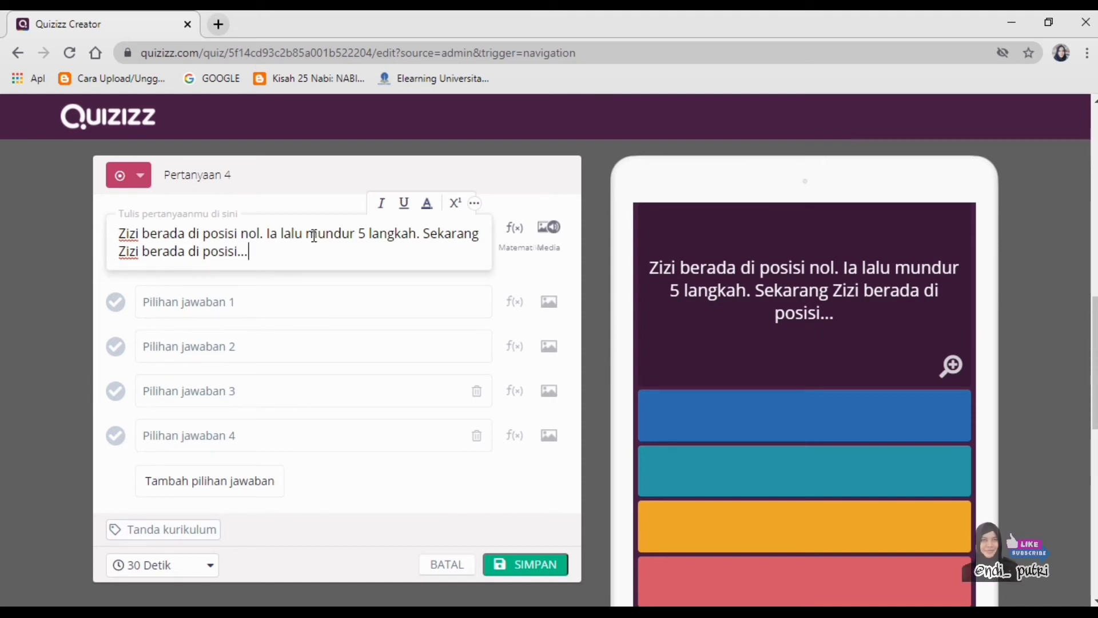
Fill in the fourth question's four answer options in order as 5, -5, 15 and -15.
click(261, 302)
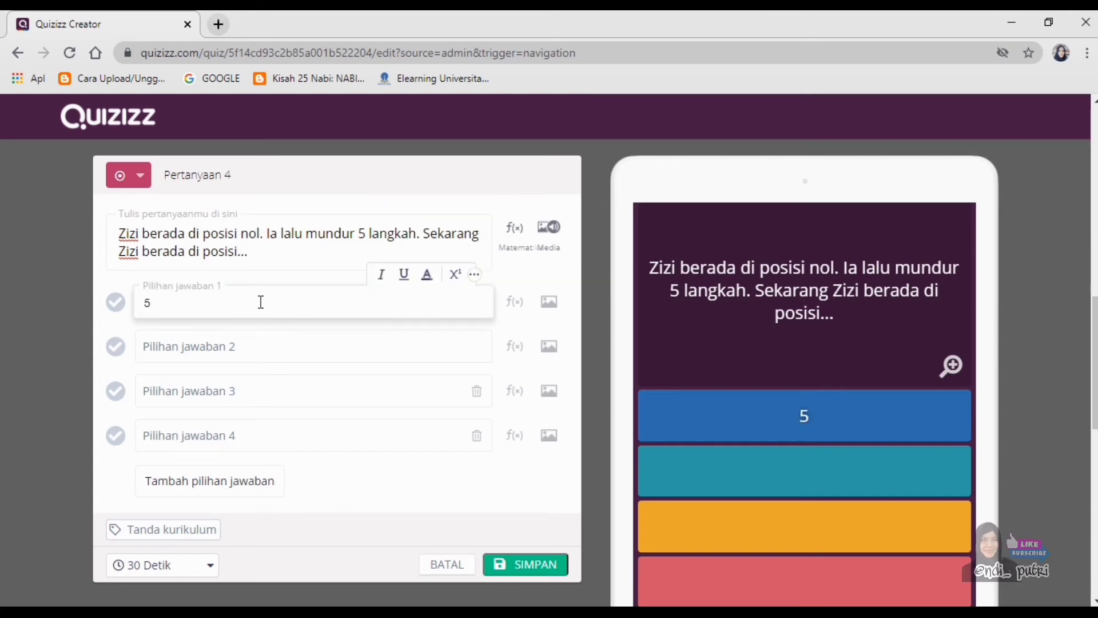
click(256, 349)
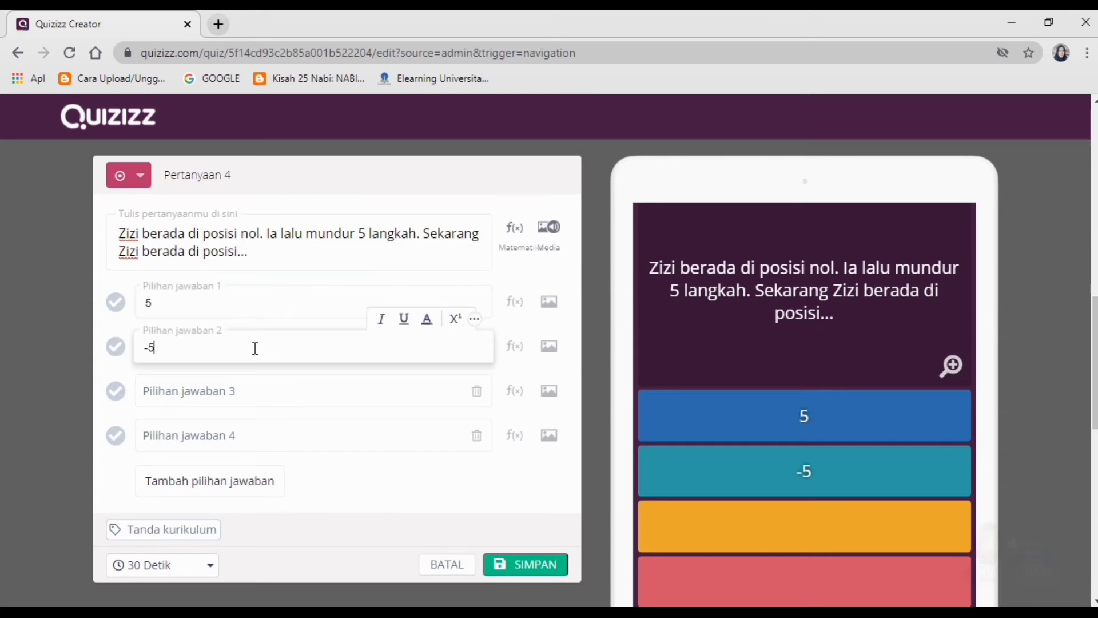
scroll(225, 349, up, 1)
scroll(193, 446, down, 2)
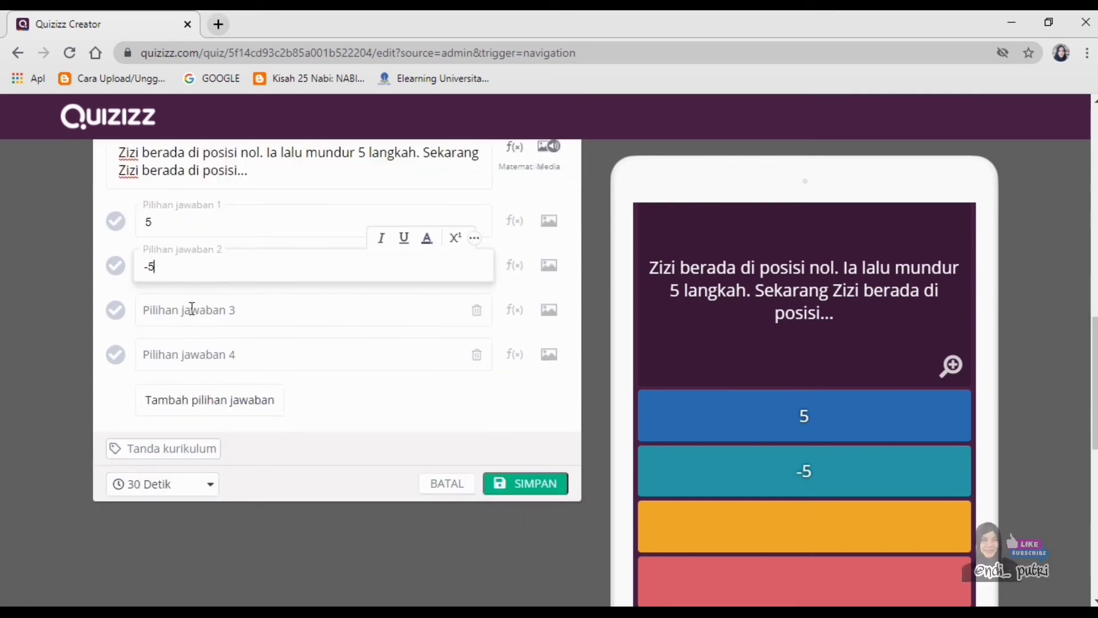
click(192, 309)
text(5)
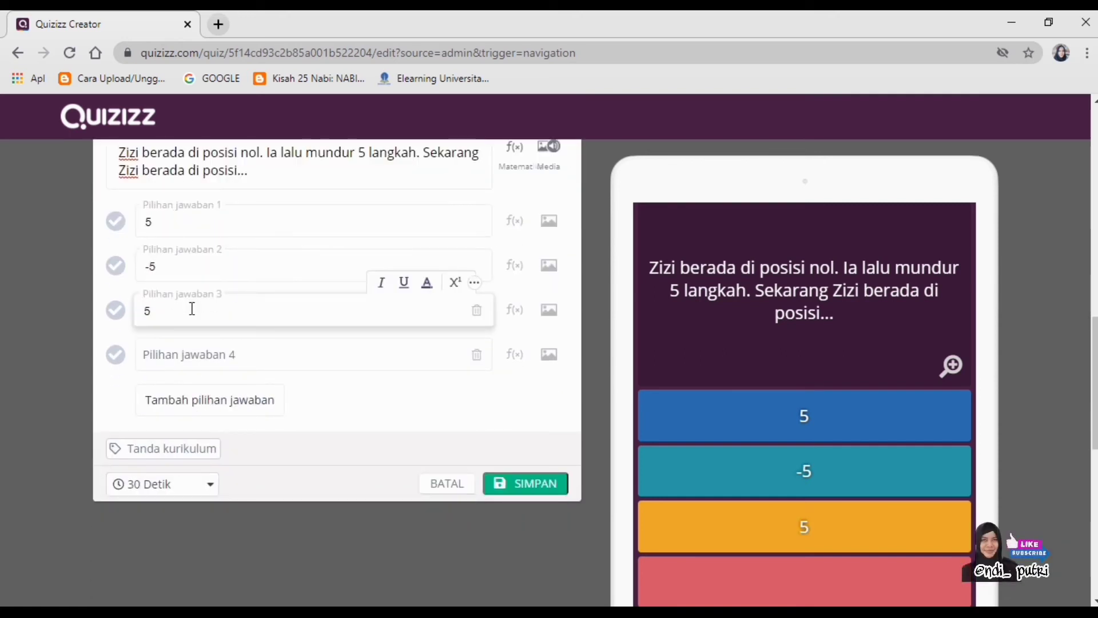
key(BackSpace)
text(15)
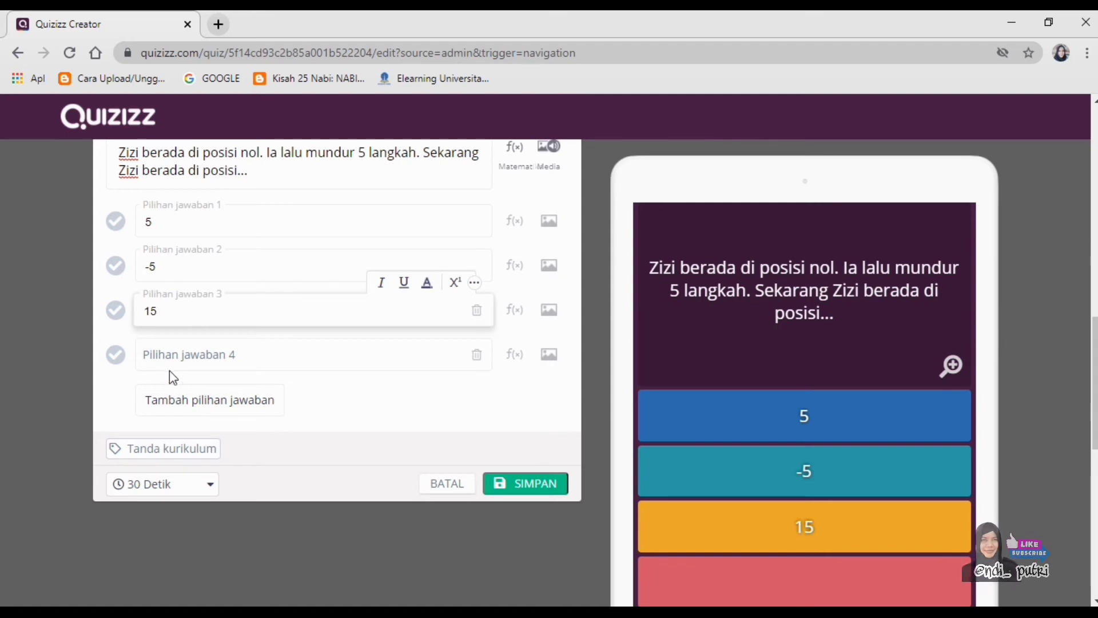
click(171, 351)
text(25)
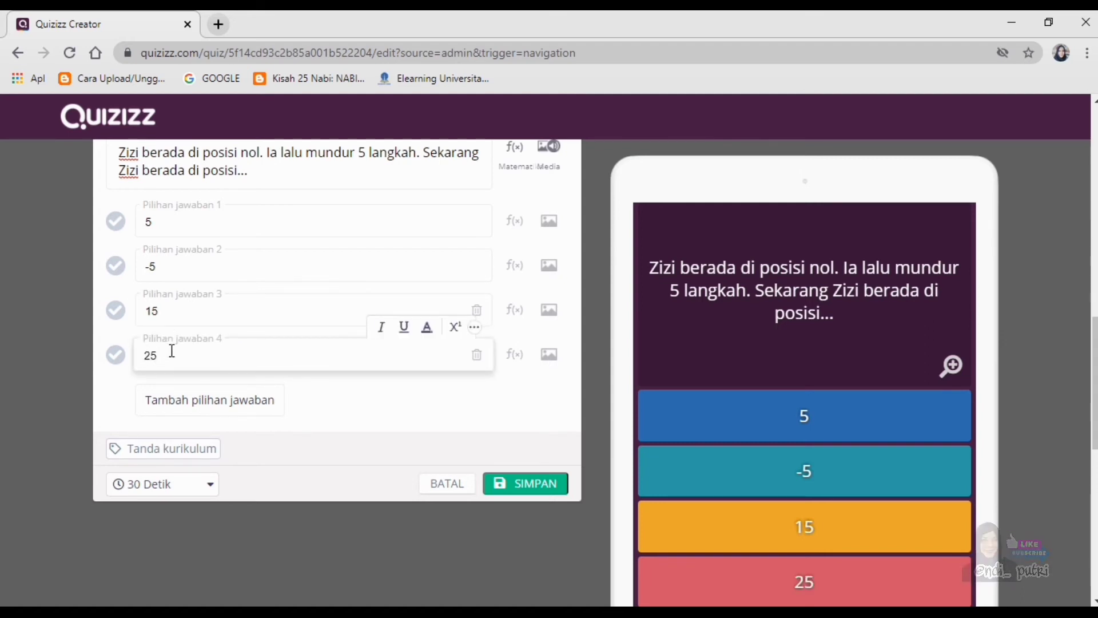
key(BackSpace)
key(BackSpace)
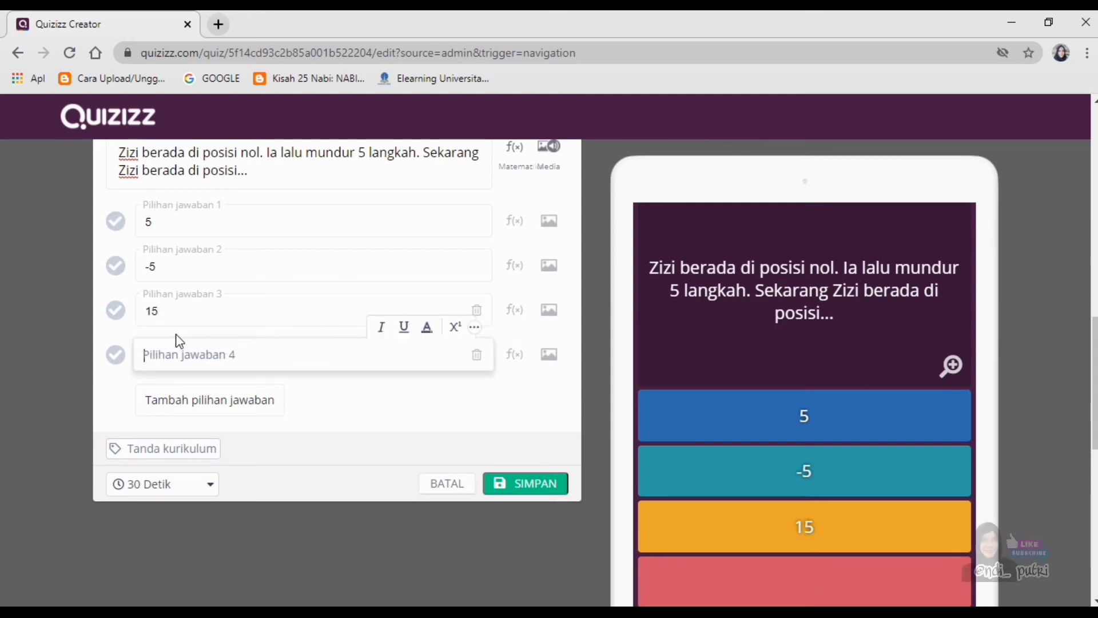
text(-15)
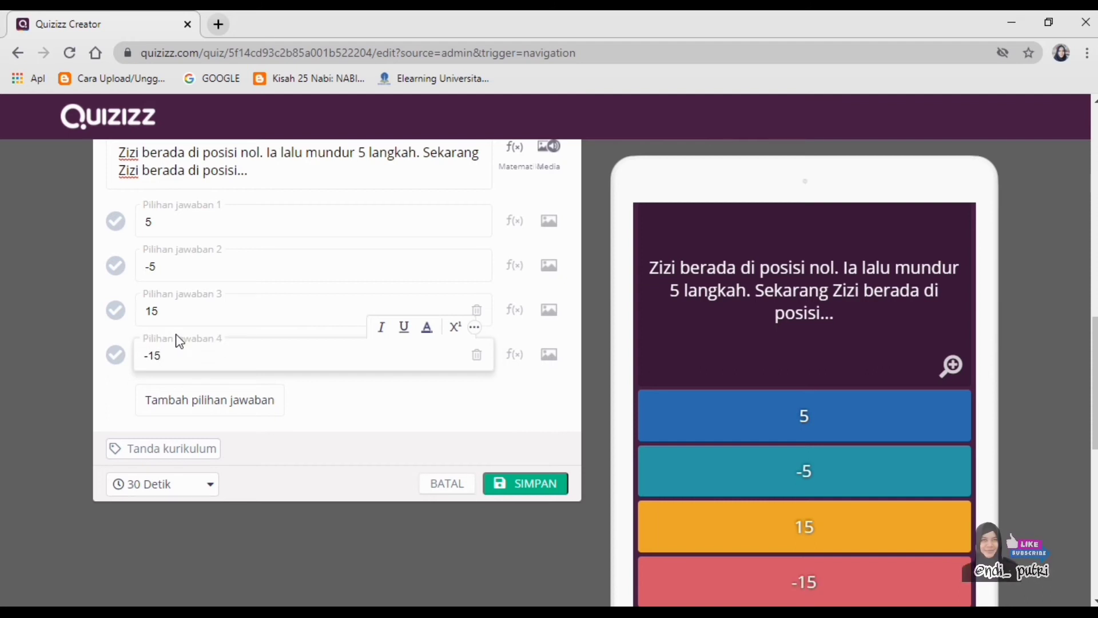
Mark -5 as the correct answer of the fourth question and save the question.
click(115, 268)
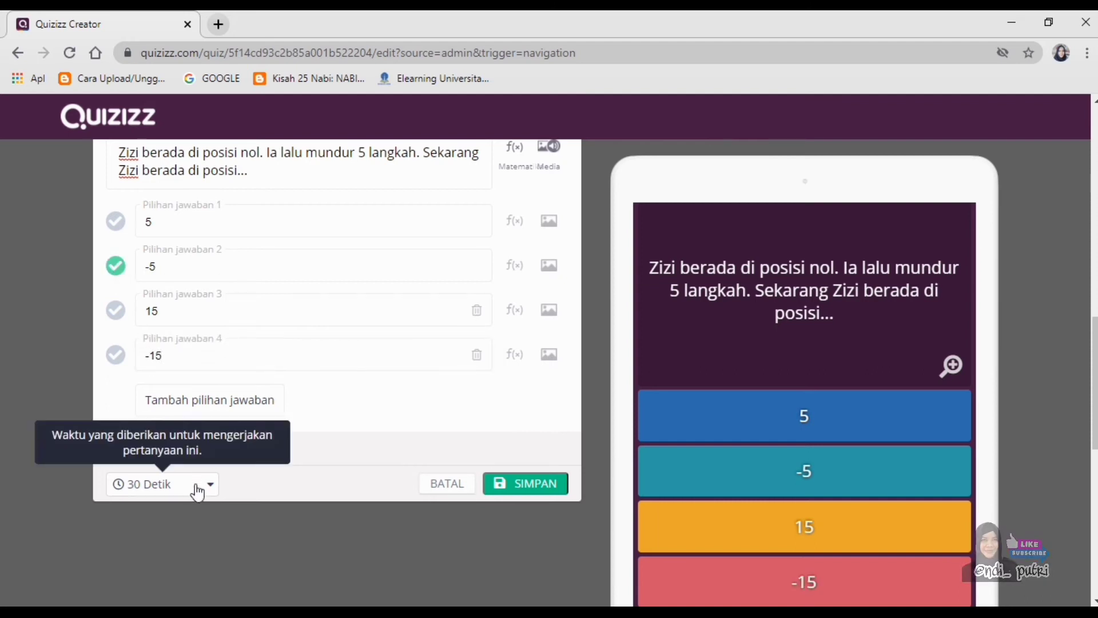
scroll(465, 343, up, 2)
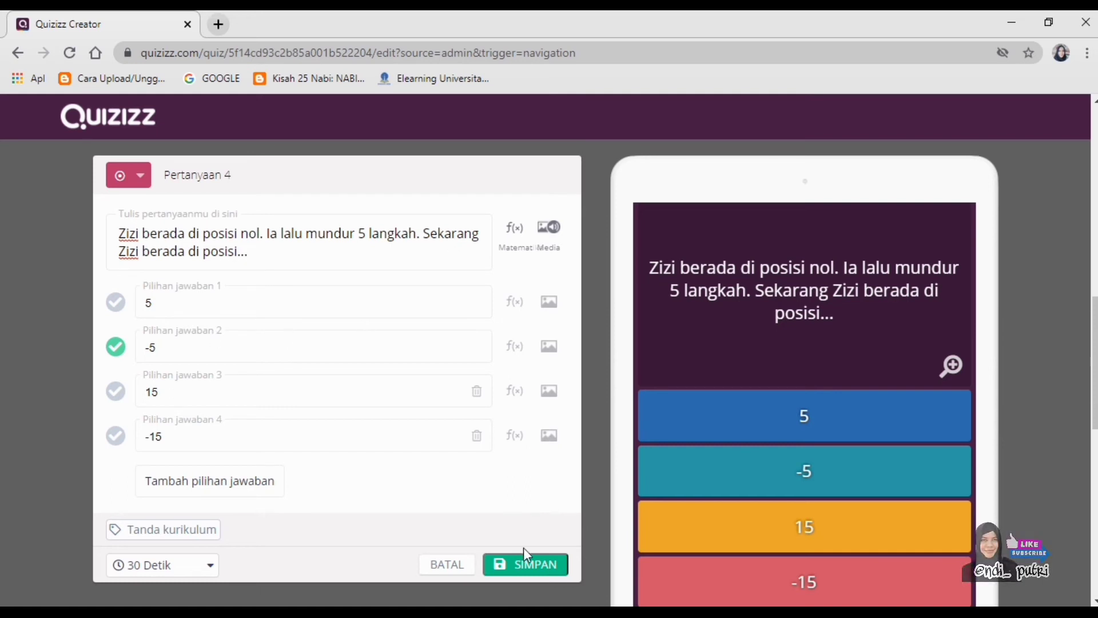
click(525, 563)
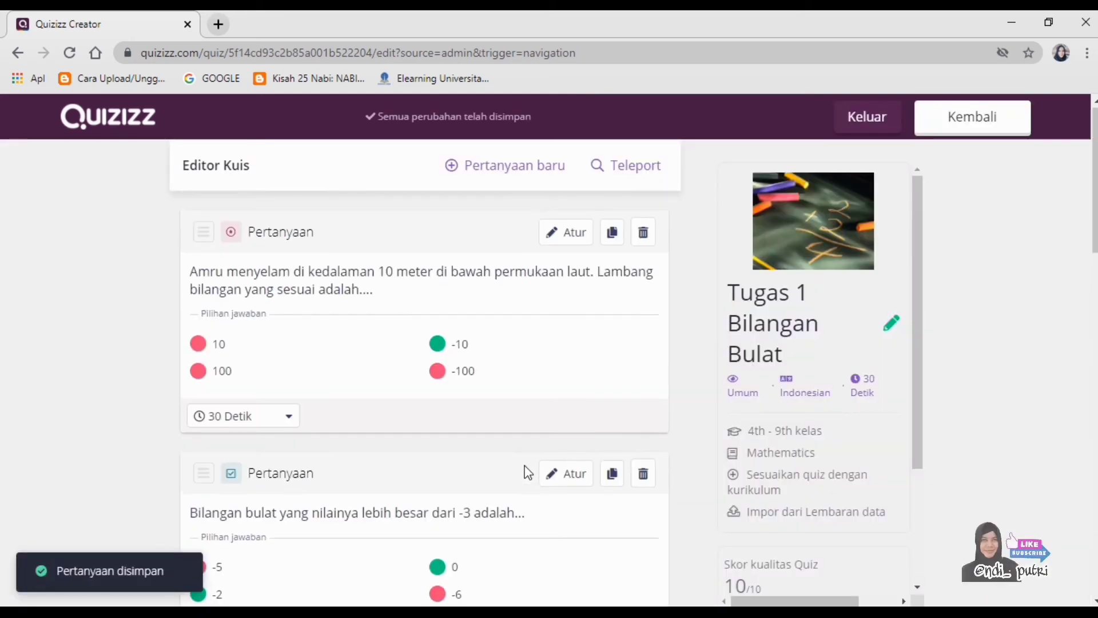
Review the quality score checklist and saved questions, and leave the editor for the quiz's overview page.
scroll(527, 472, down, 8)
scroll(525, 469, down, 6)
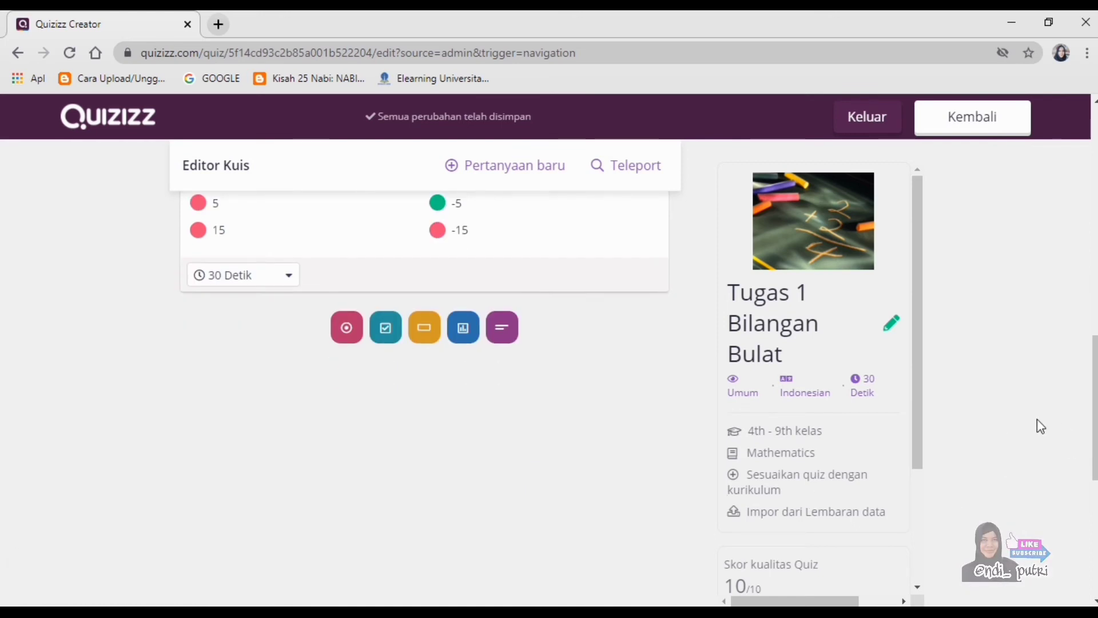
scroll(922, 427, down, 3)
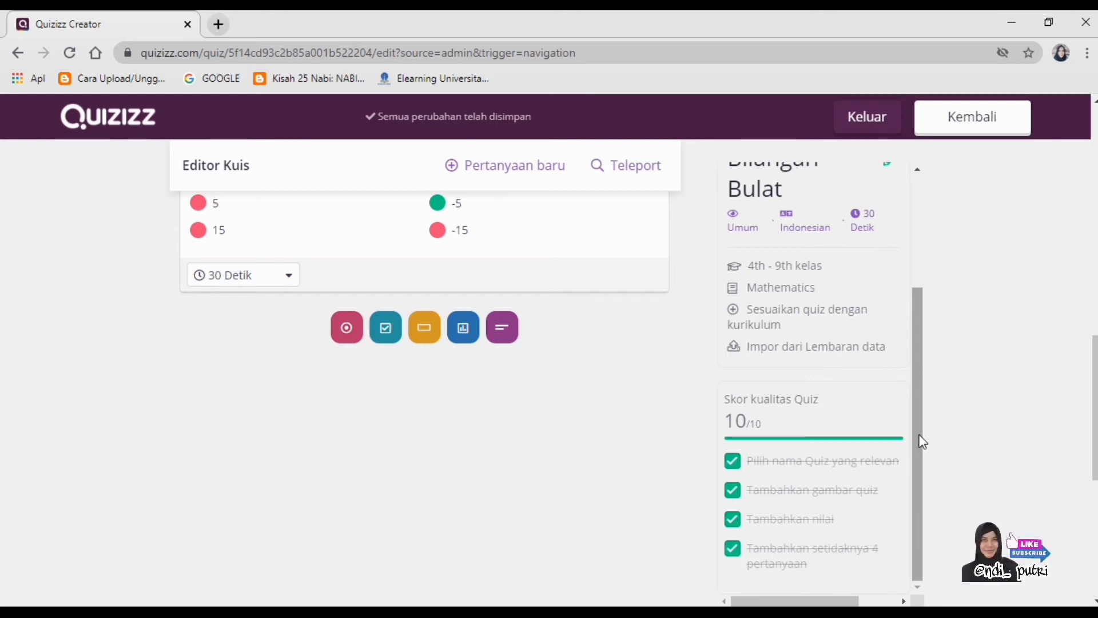
drag(921, 441, 930, 275)
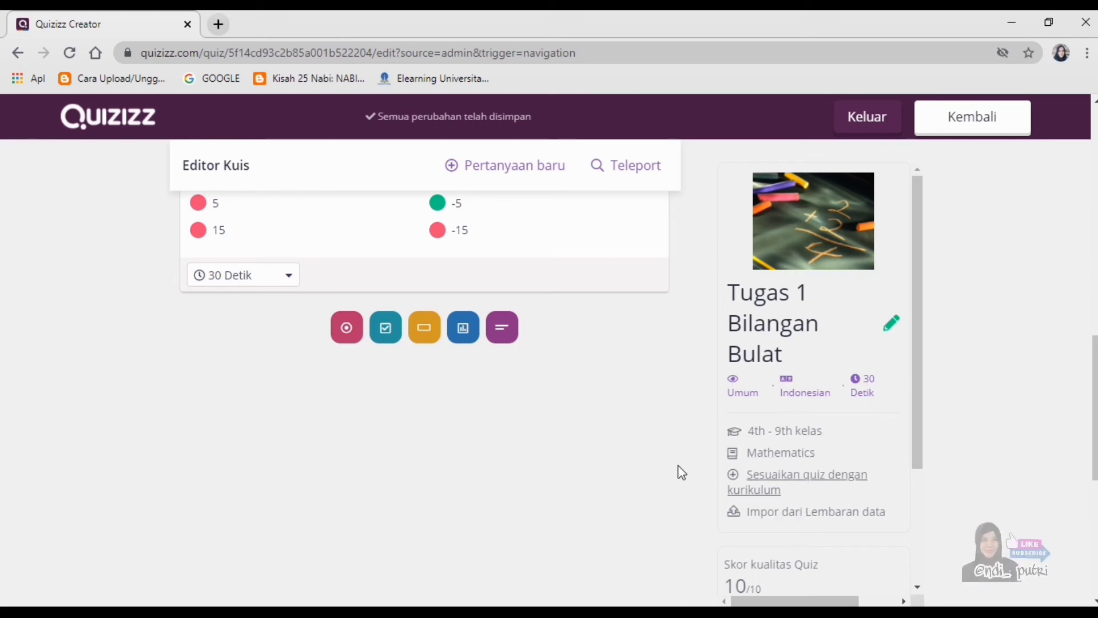
scroll(993, 475, up, 15)
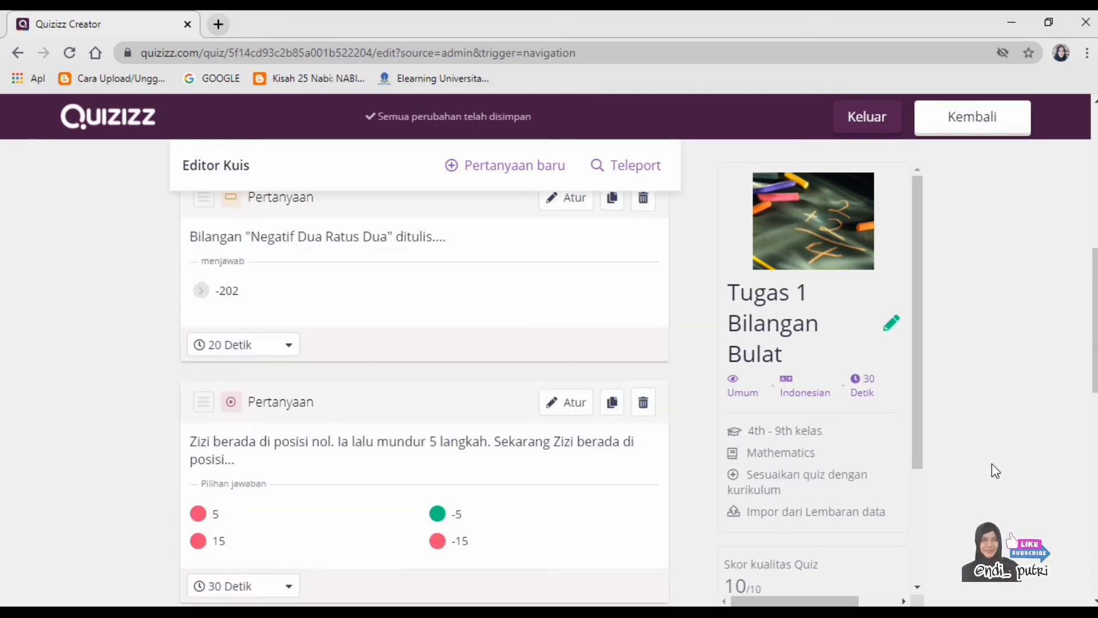
scroll(998, 409, down, 2)
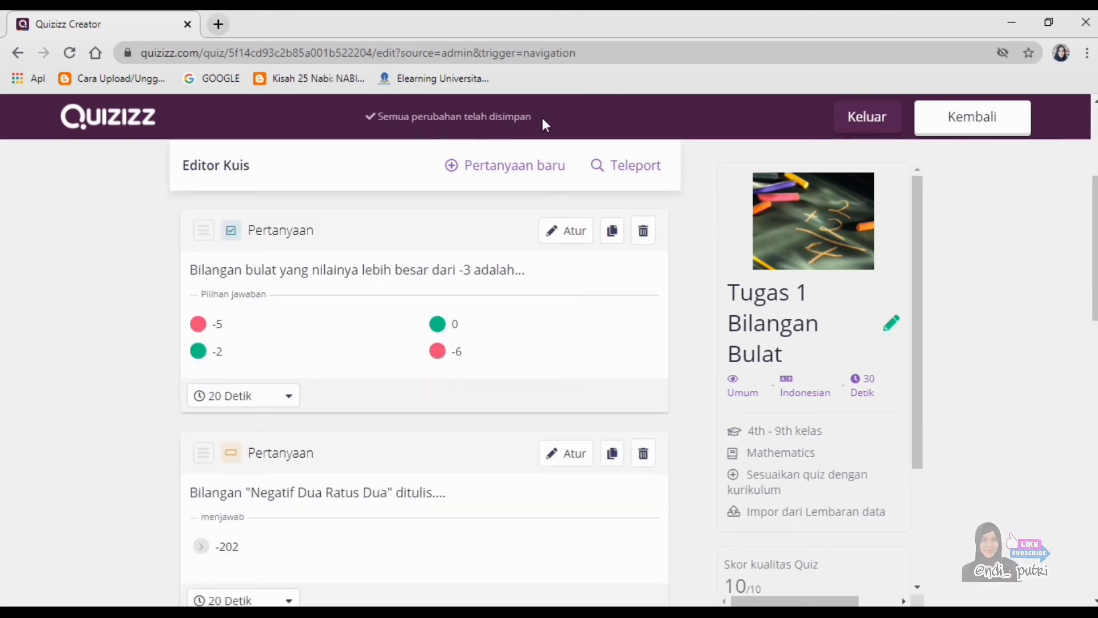
click(955, 130)
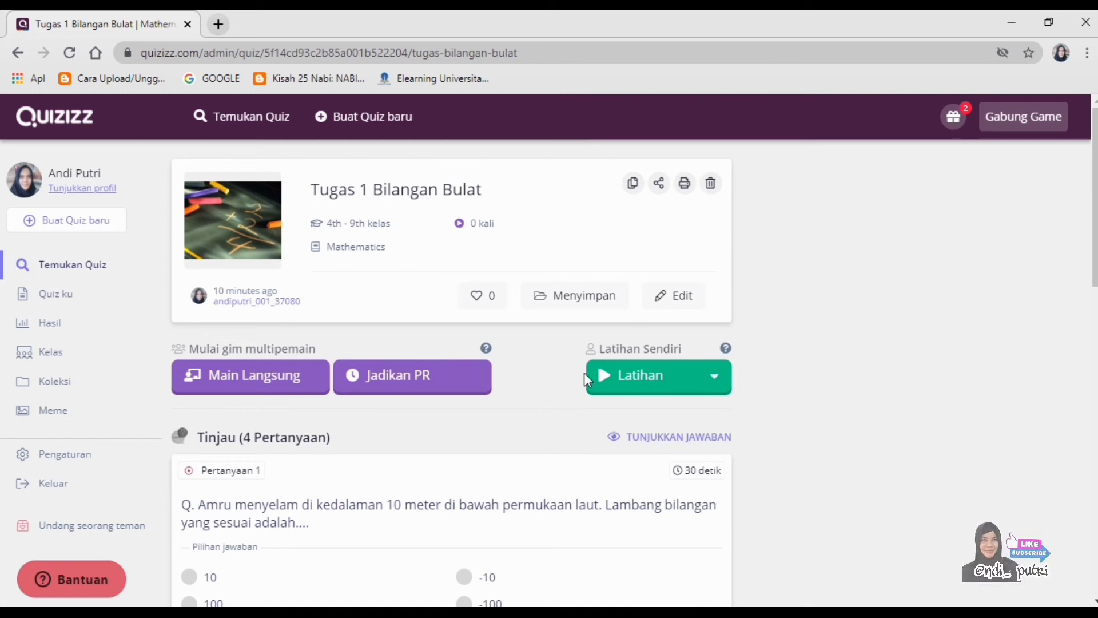
scroll(485, 421, down, 1)
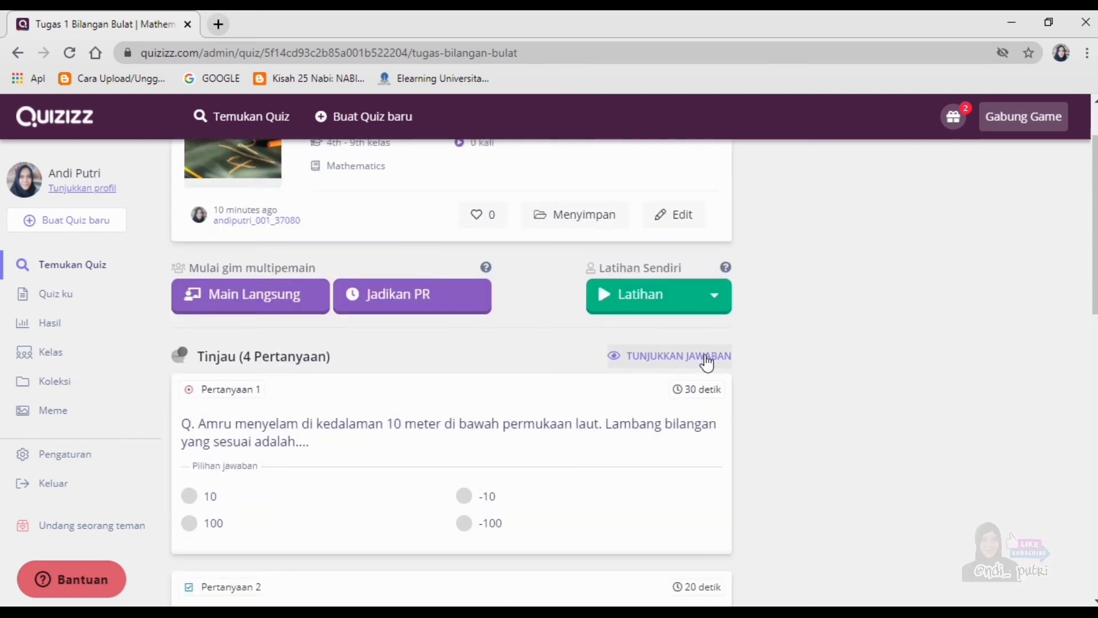
Look through all four questions and their answer options on the quiz's overview page.
scroll(706, 363, down, 8)
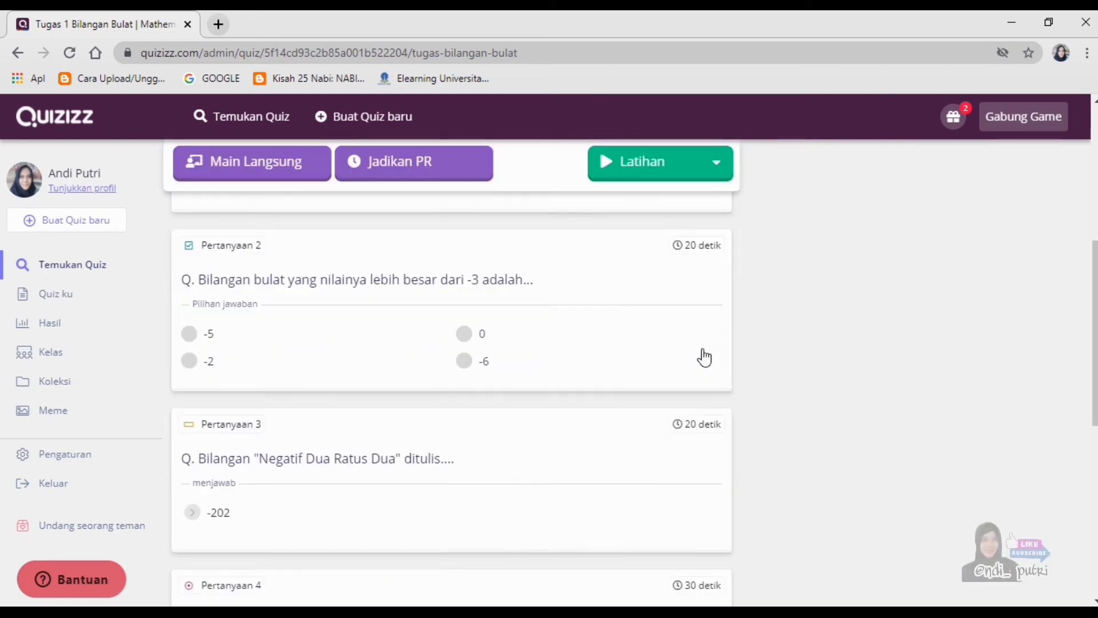
scroll(702, 352, down, 3)
scroll(701, 349, up, 15)
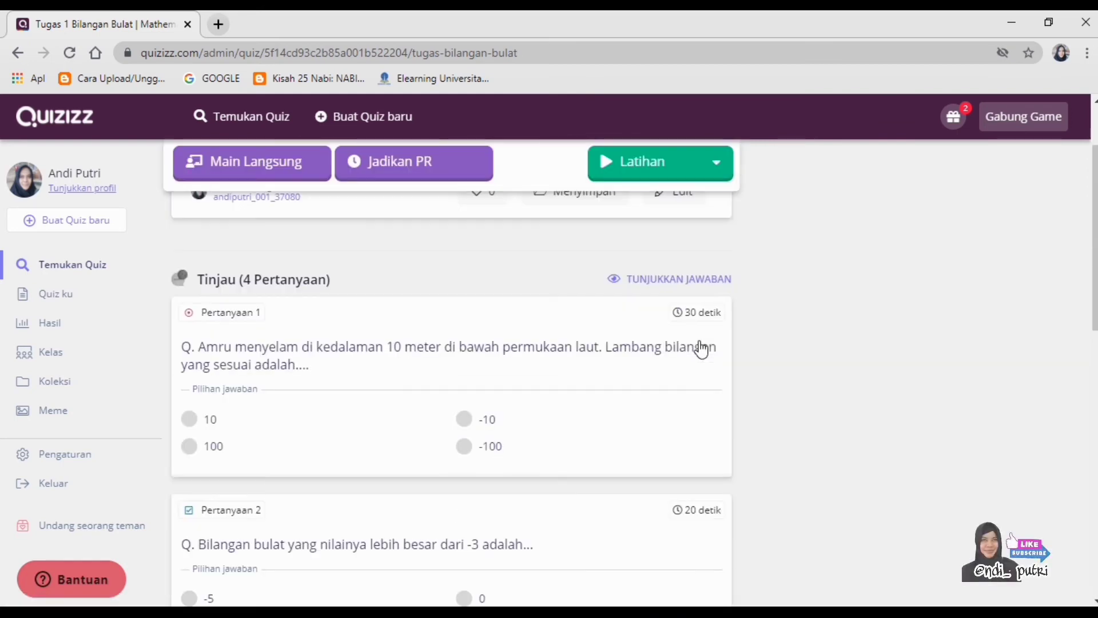
scroll(701, 347, down, 2)
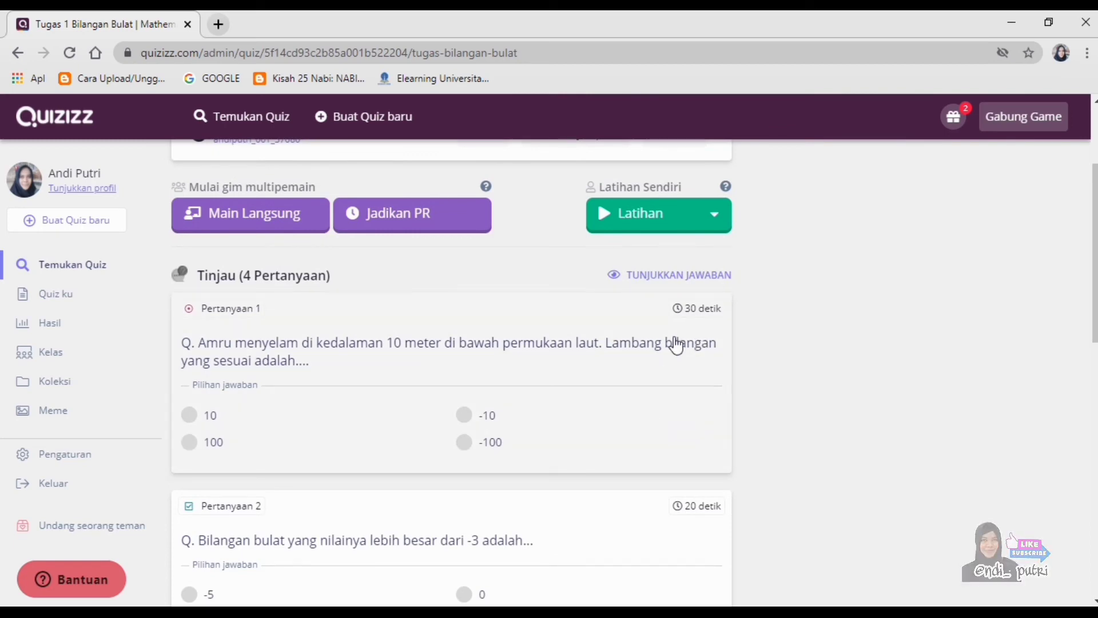
scroll(689, 342, down, 8)
scroll(675, 342, up, 8)
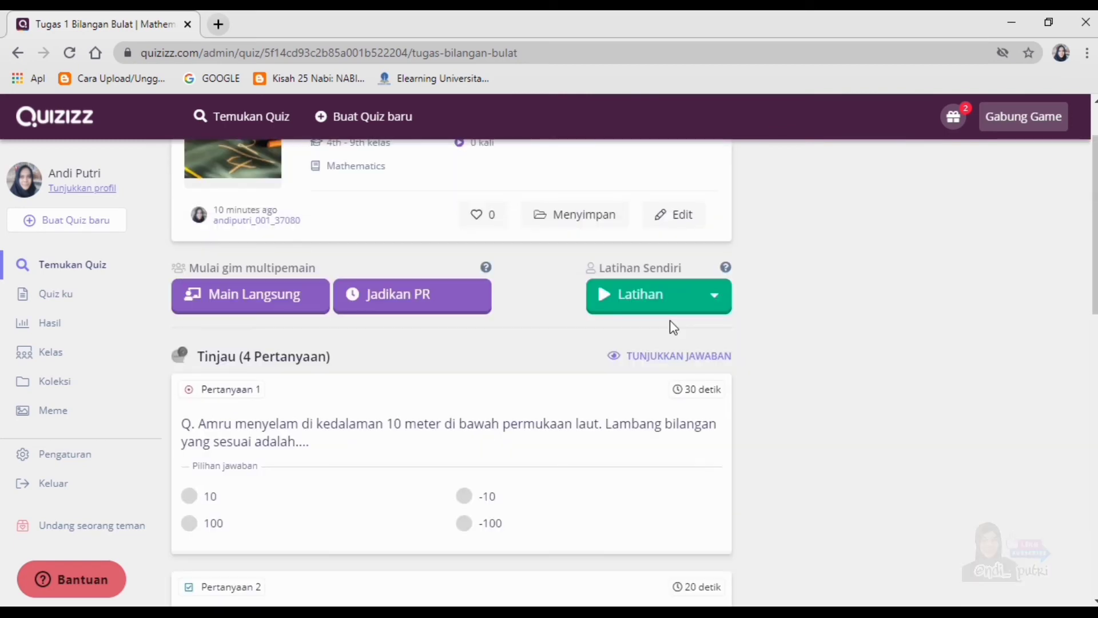
Reveal the answer key for the four questions, check the marked answers, and hide the key again.
click(670, 357)
scroll(668, 363, down, 5)
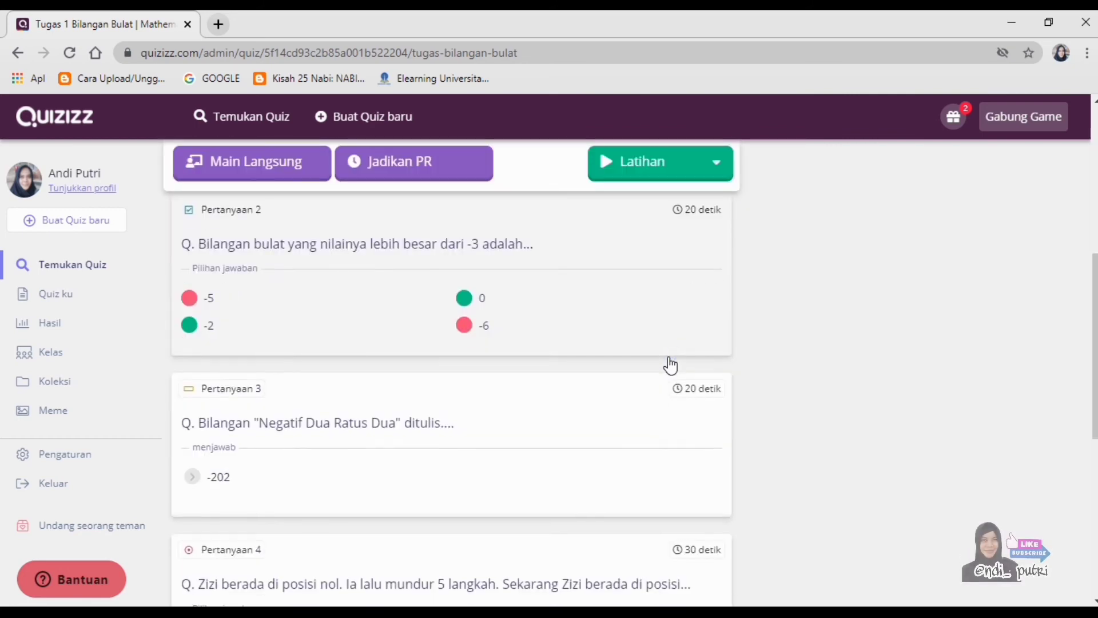
scroll(652, 362, up, 4)
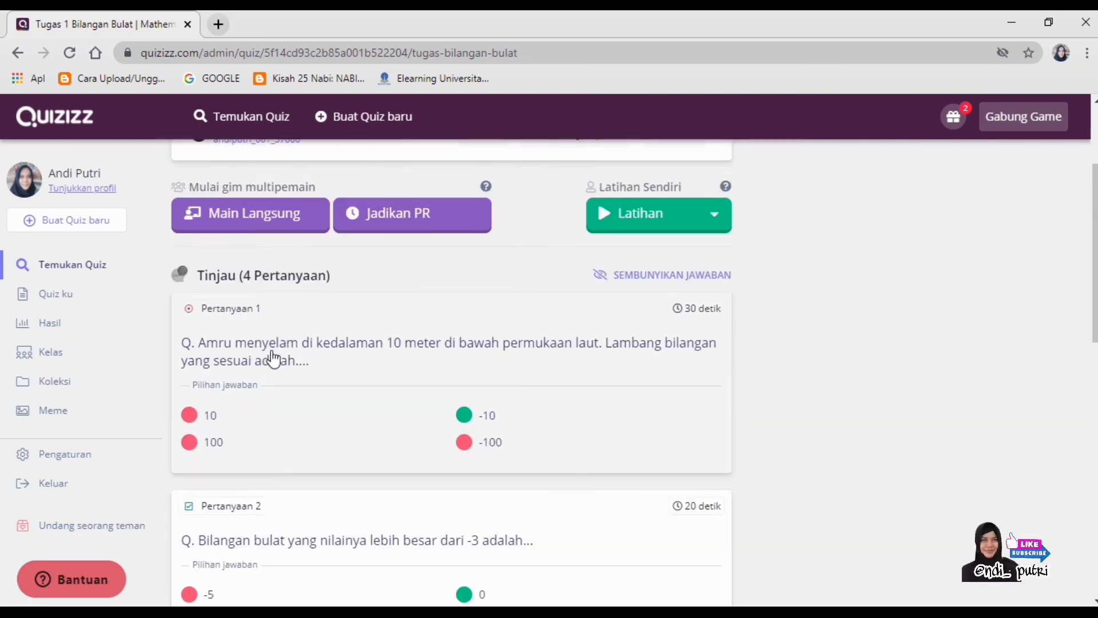
scroll(275, 358, down, 2)
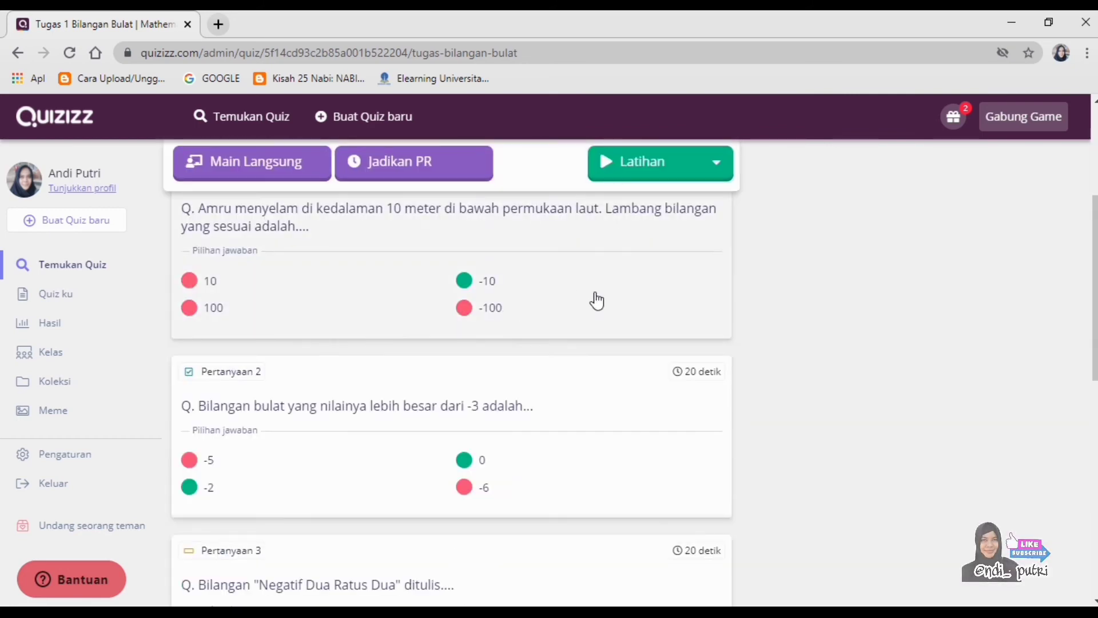
scroll(597, 300, down, 8)
scroll(597, 299, up, 1)
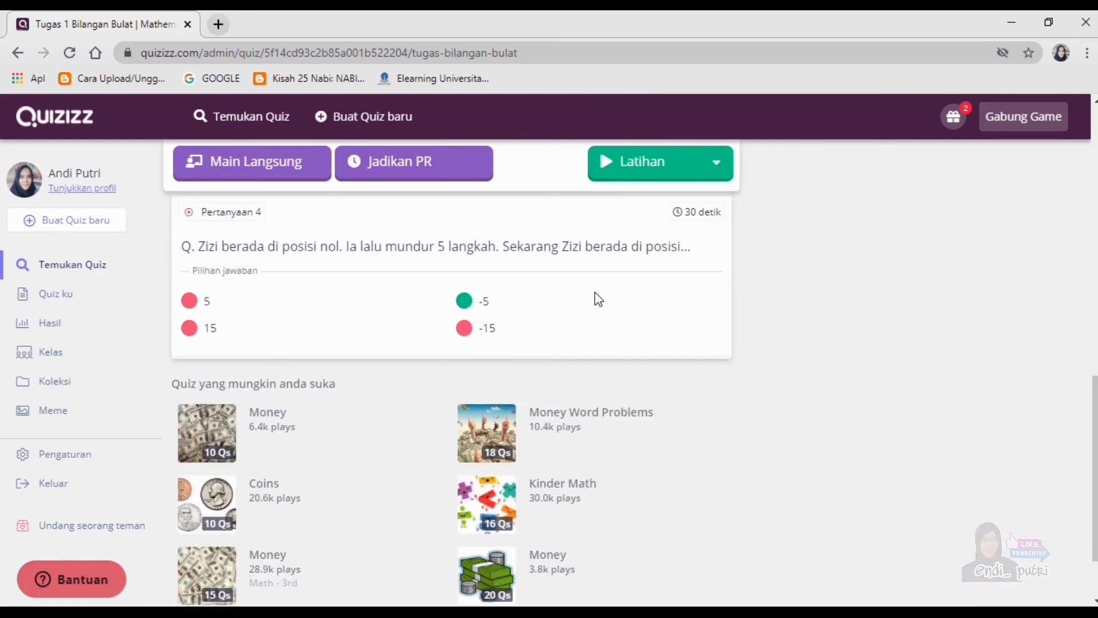
scroll(598, 299, up, 10)
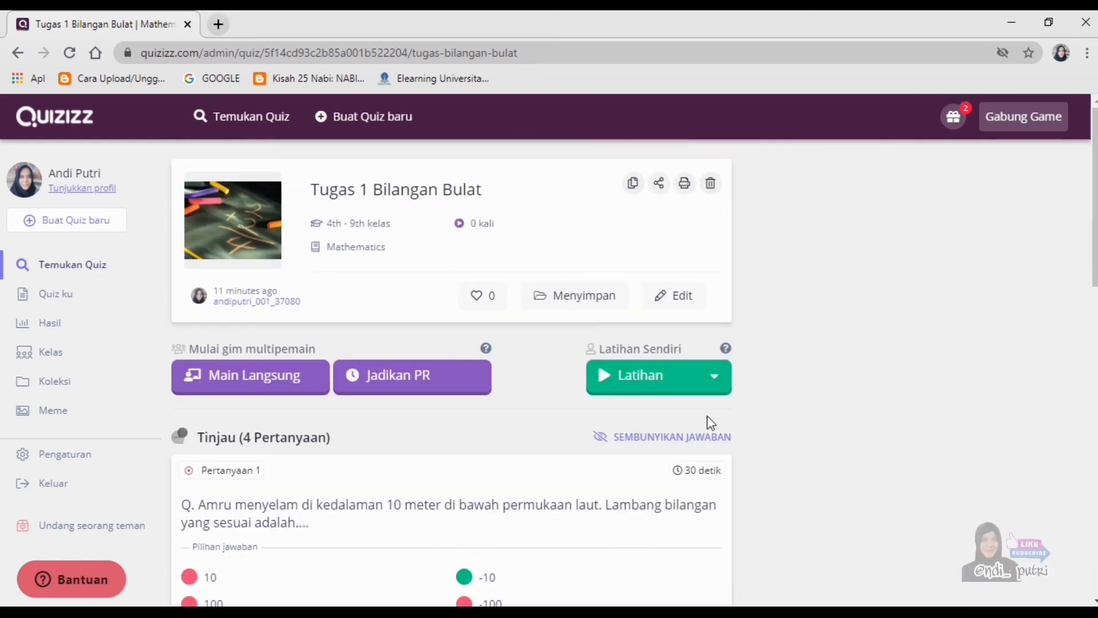
click(709, 438)
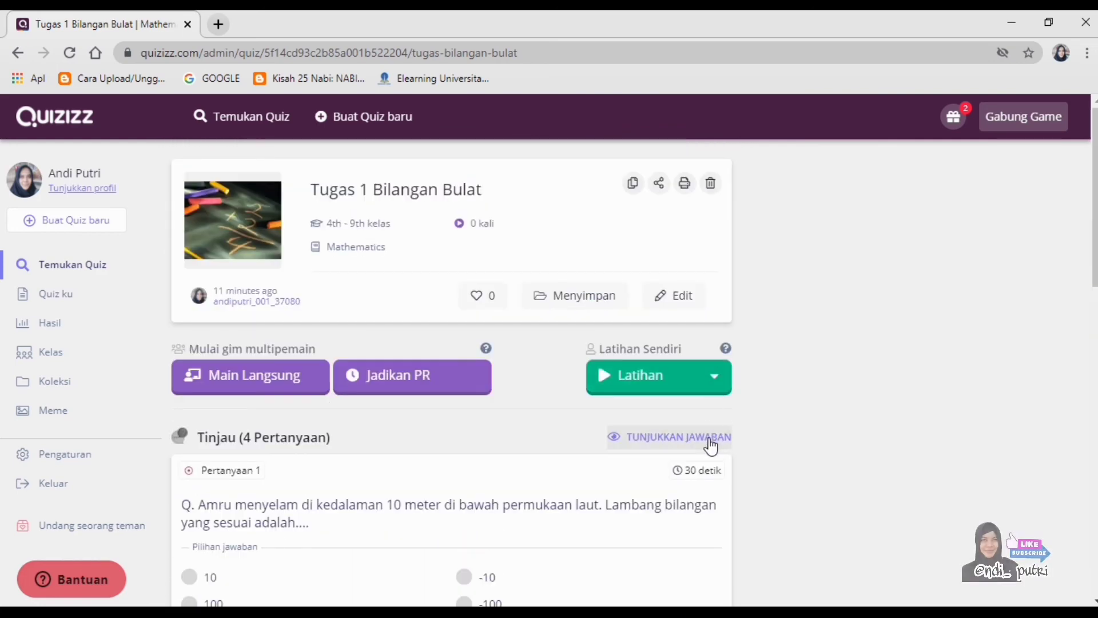
Open the quiz in solo practice mode and start playing it with the default game settings.
click(705, 380)
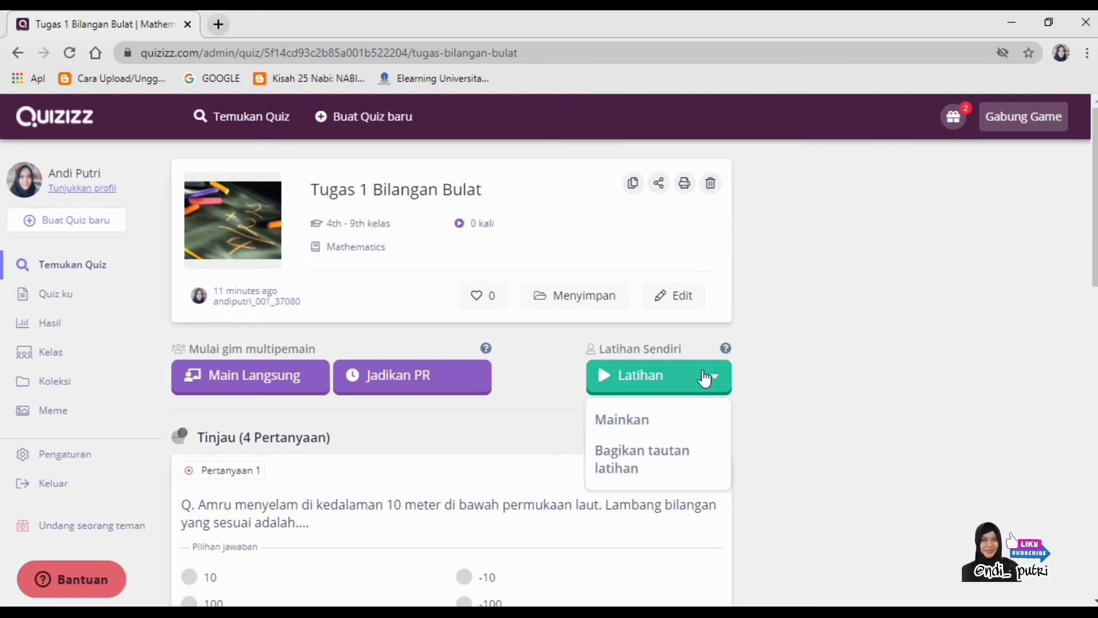
click(676, 423)
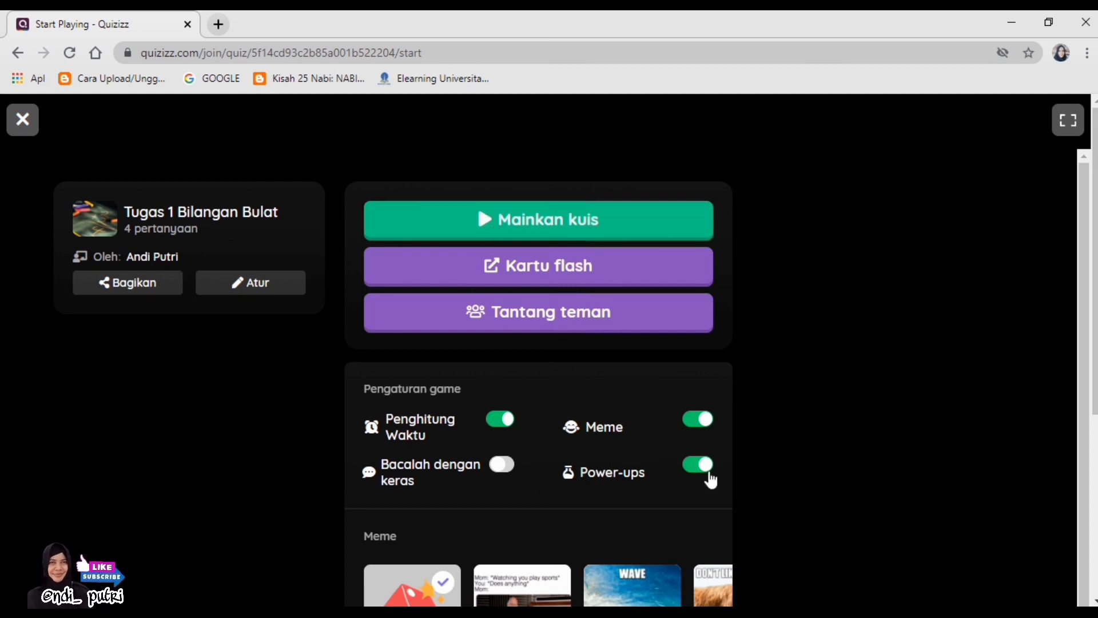
click(535, 224)
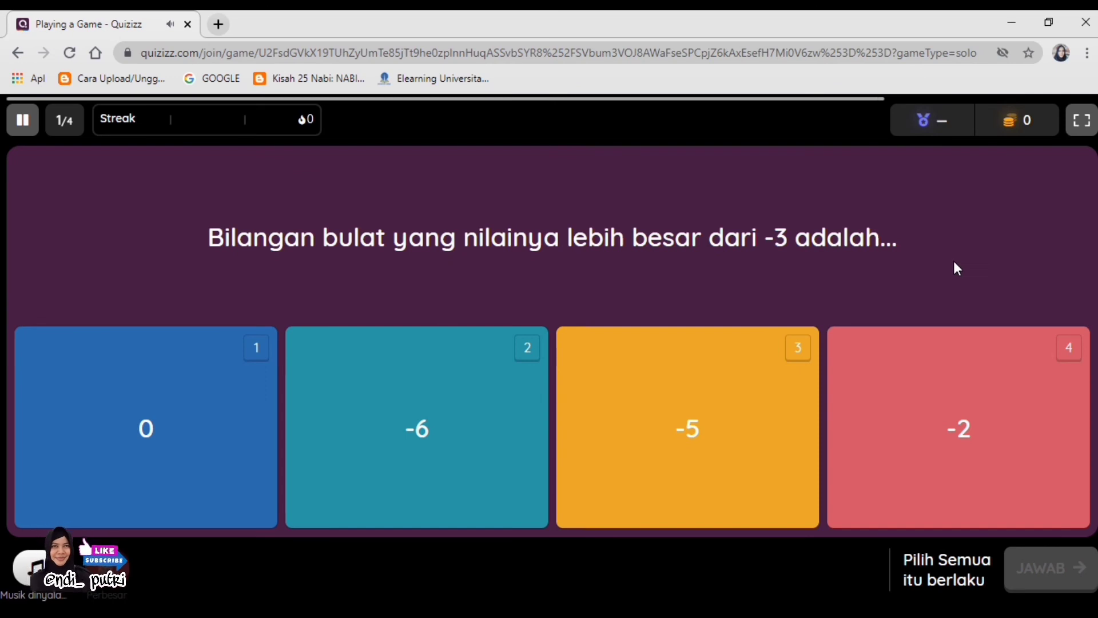
Answer the question about integers greater than -3 by selecting 0 and -2, and submit the answer.
click(136, 444)
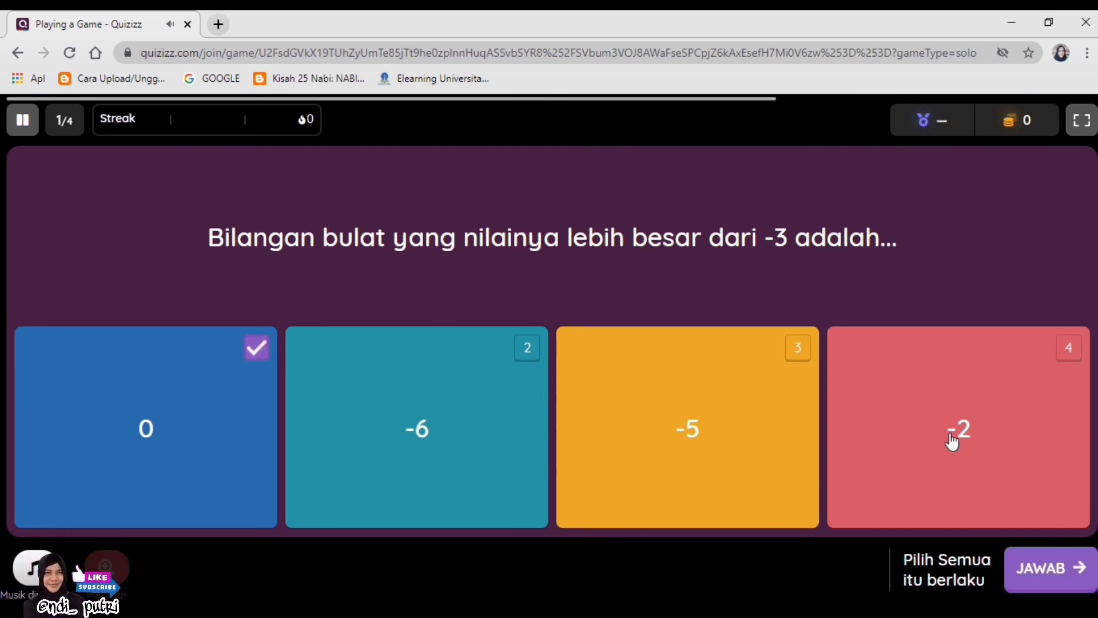
click(1040, 417)
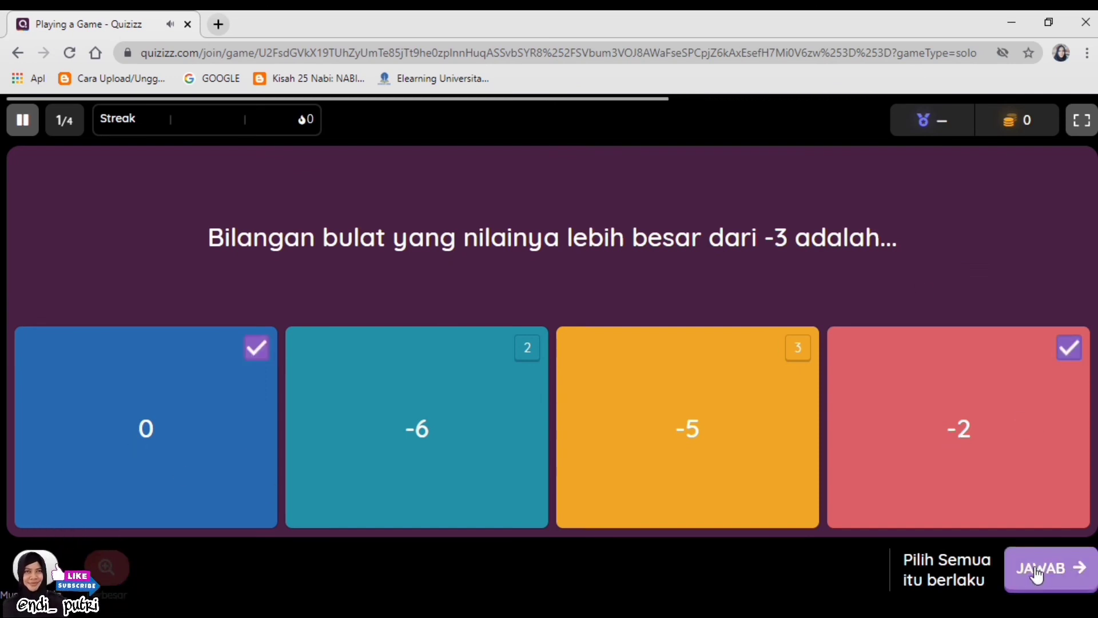
click(1038, 575)
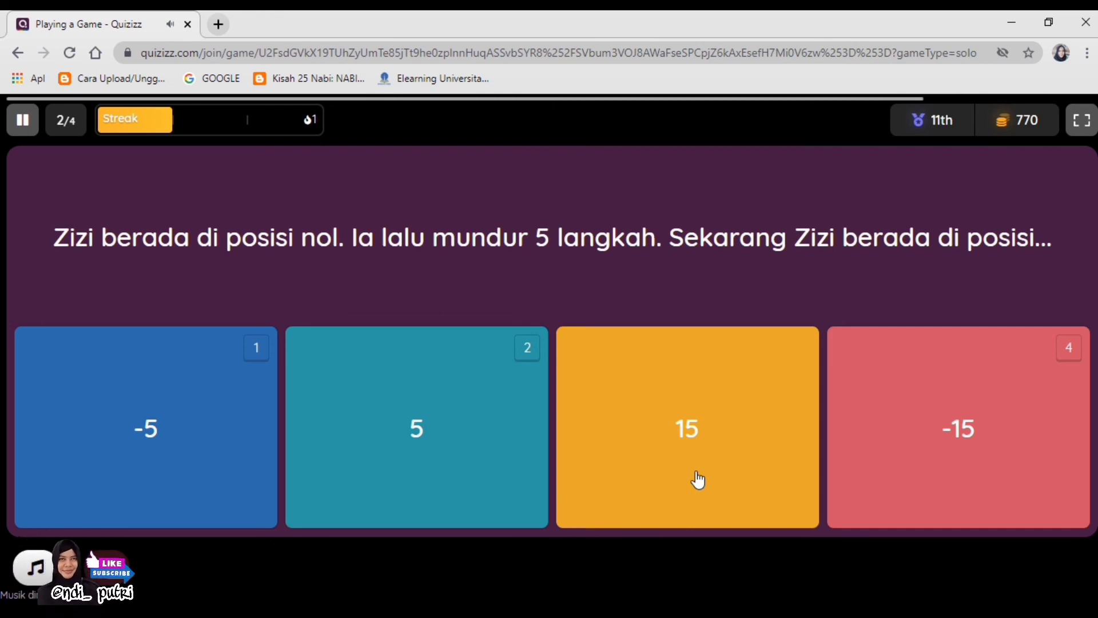
Answer the question about stepping back 5 steps with -5 and the 10-meter diving depth question with -10.
click(219, 440)
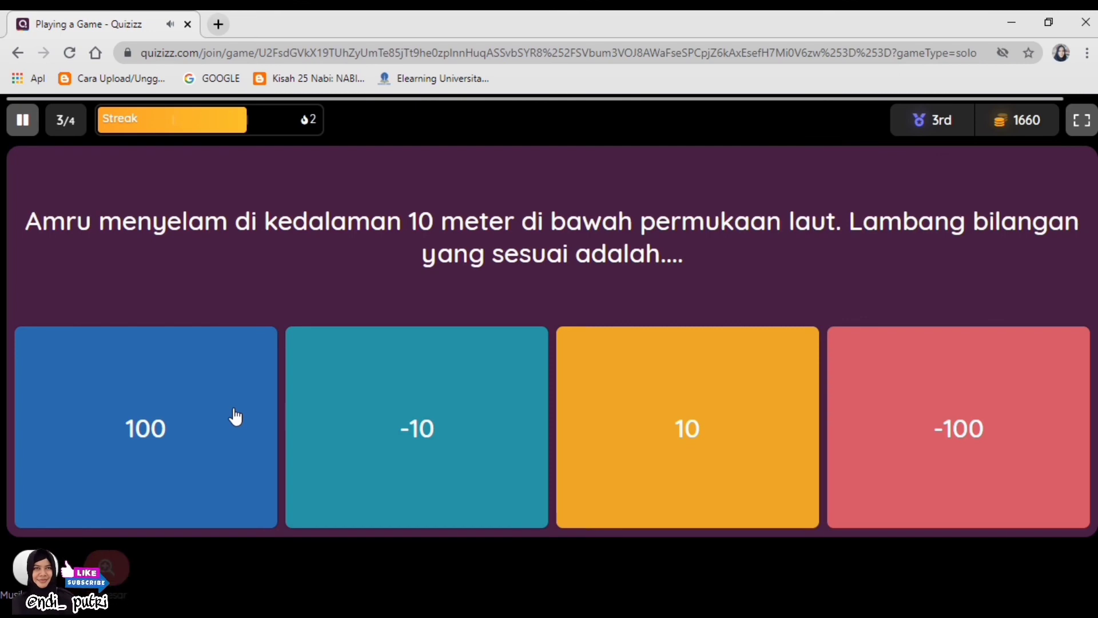
click(343, 416)
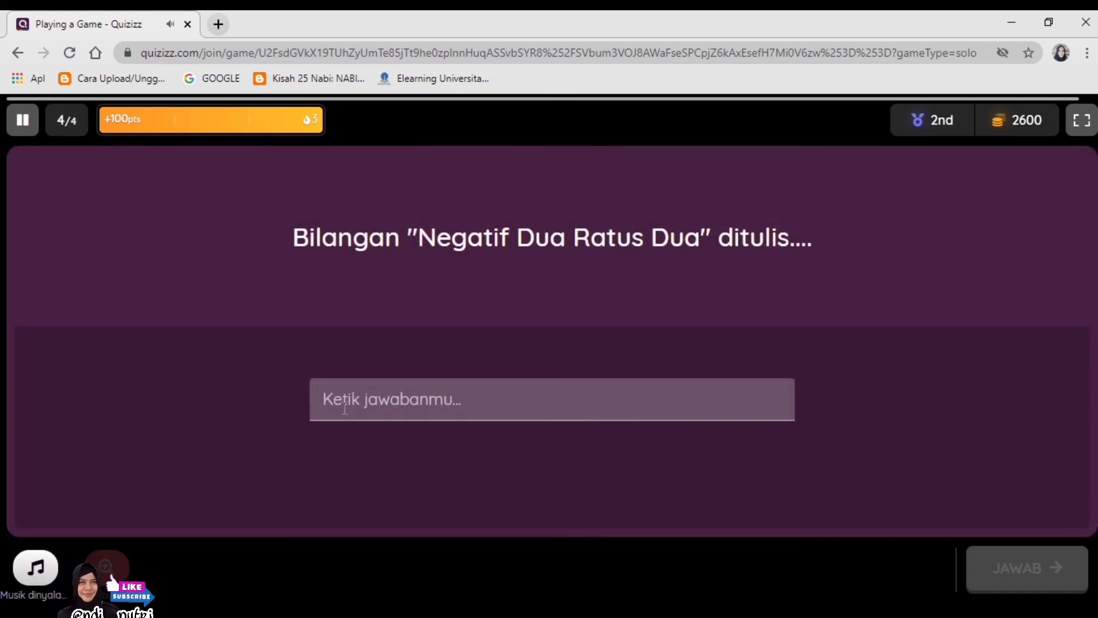
Submit -202 as the answer to the "Negatif Dua Ratus Dua" question and review the game summary.
click(351, 399)
text(-)
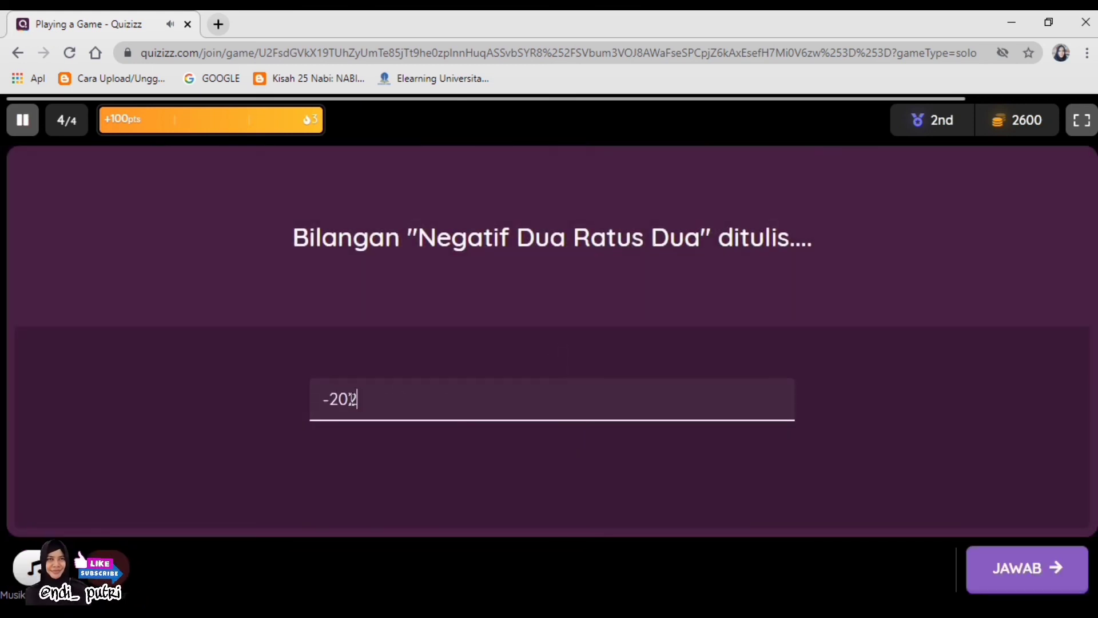
text(202)
click(995, 564)
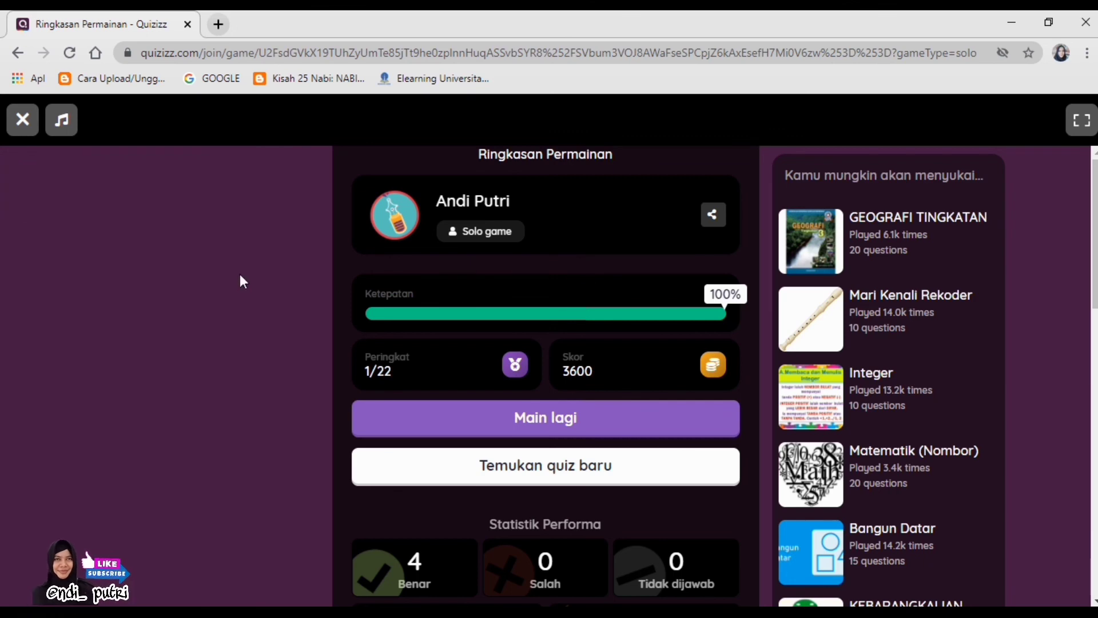
scroll(239, 273, down, 3)
scroll(239, 272, up, 3)
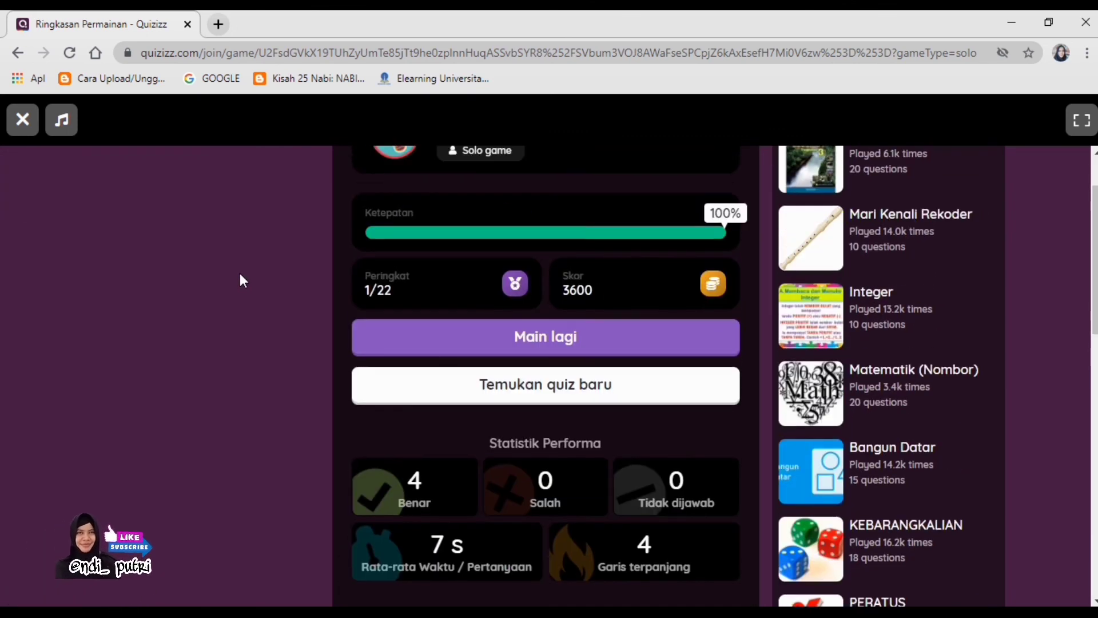